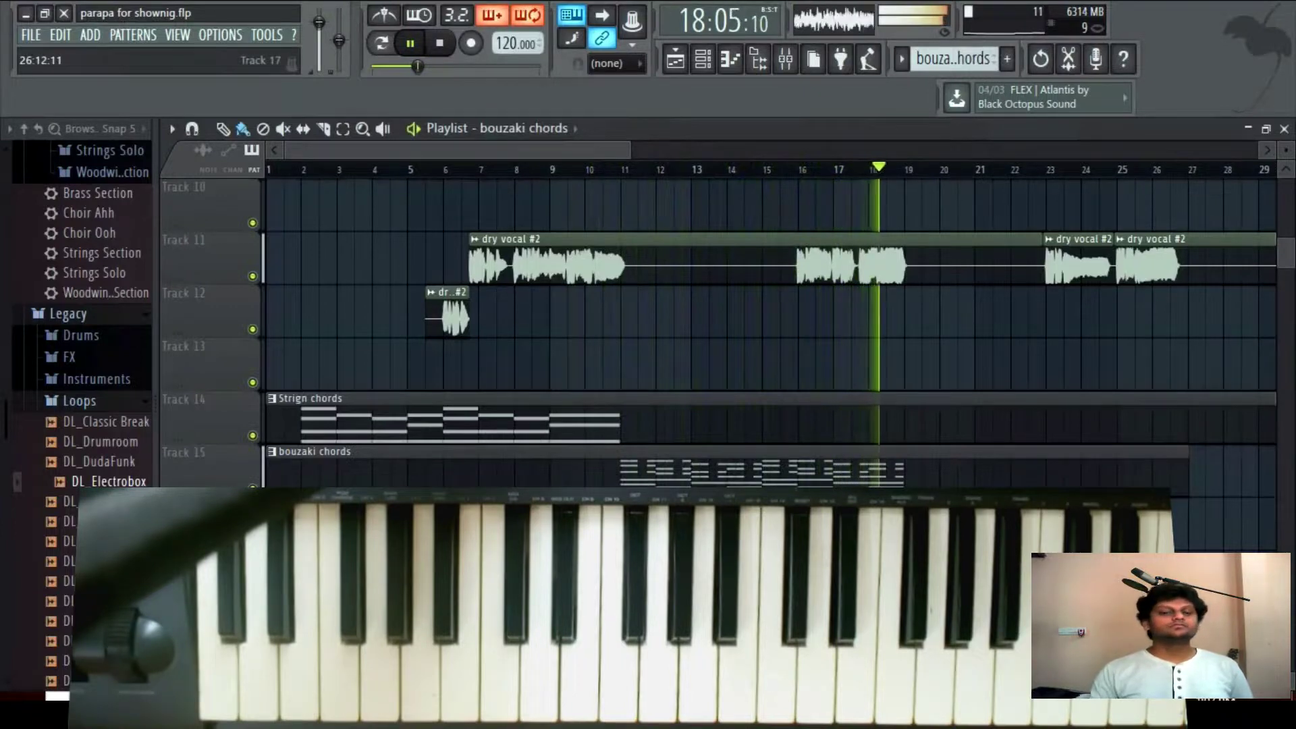
# - Stop the playback of the finished arrangement
pyautogui.click(440, 44)
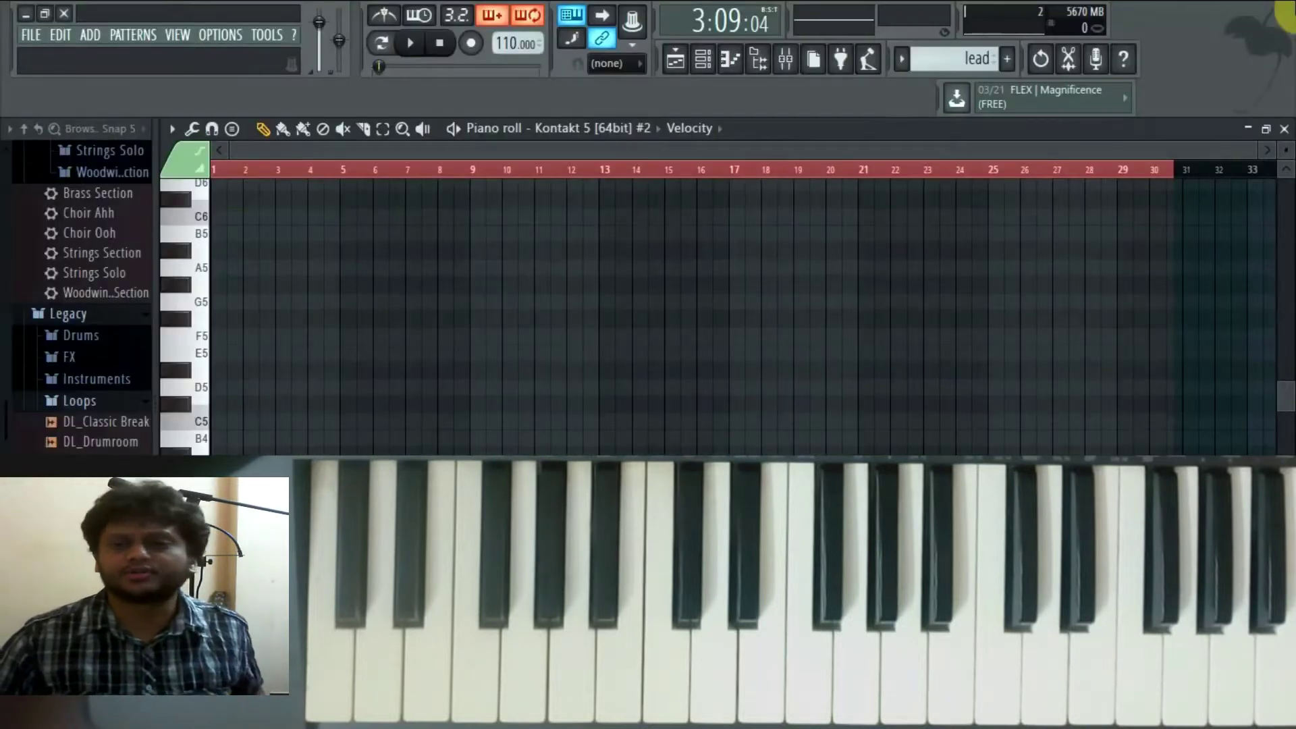
# - Close the piano roll, record the lead melody from the MIDI keyboard at 120 BPM with the metronome on, and switch the metronome off
pyautogui.click(1284, 129)
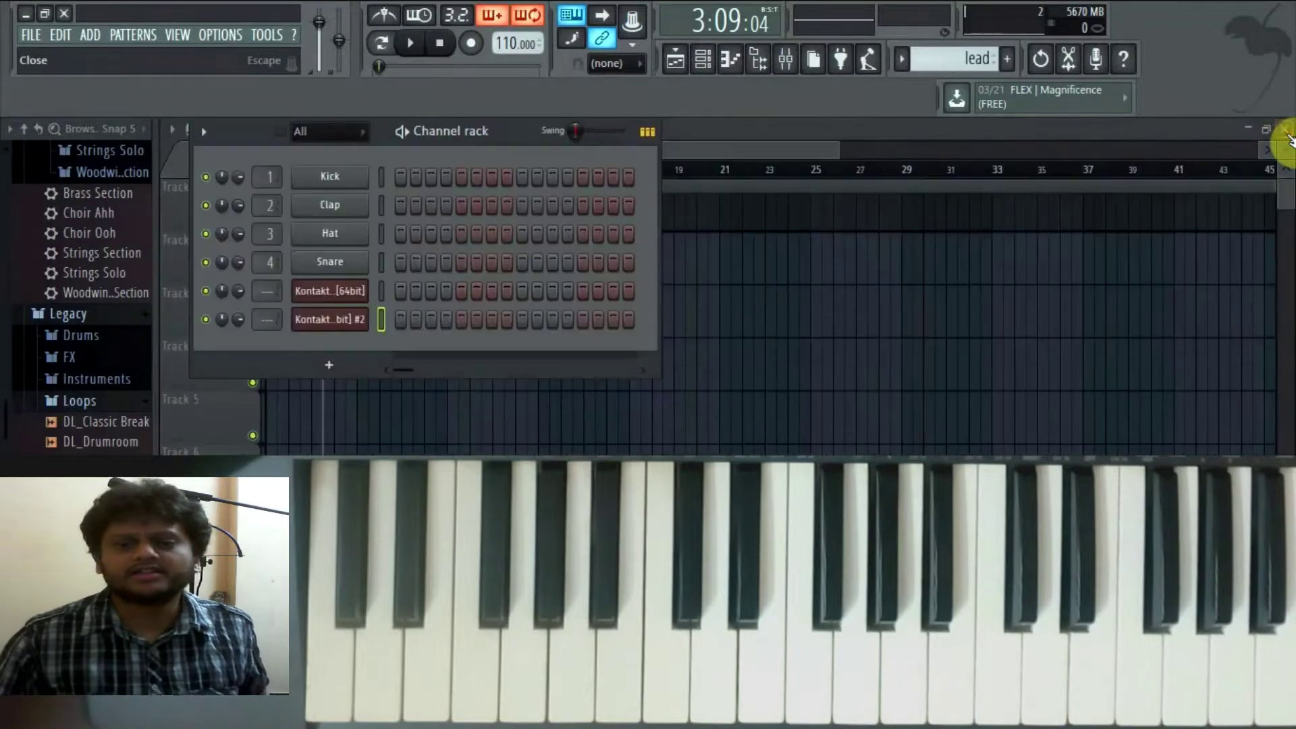
pyautogui.click(789, 434)
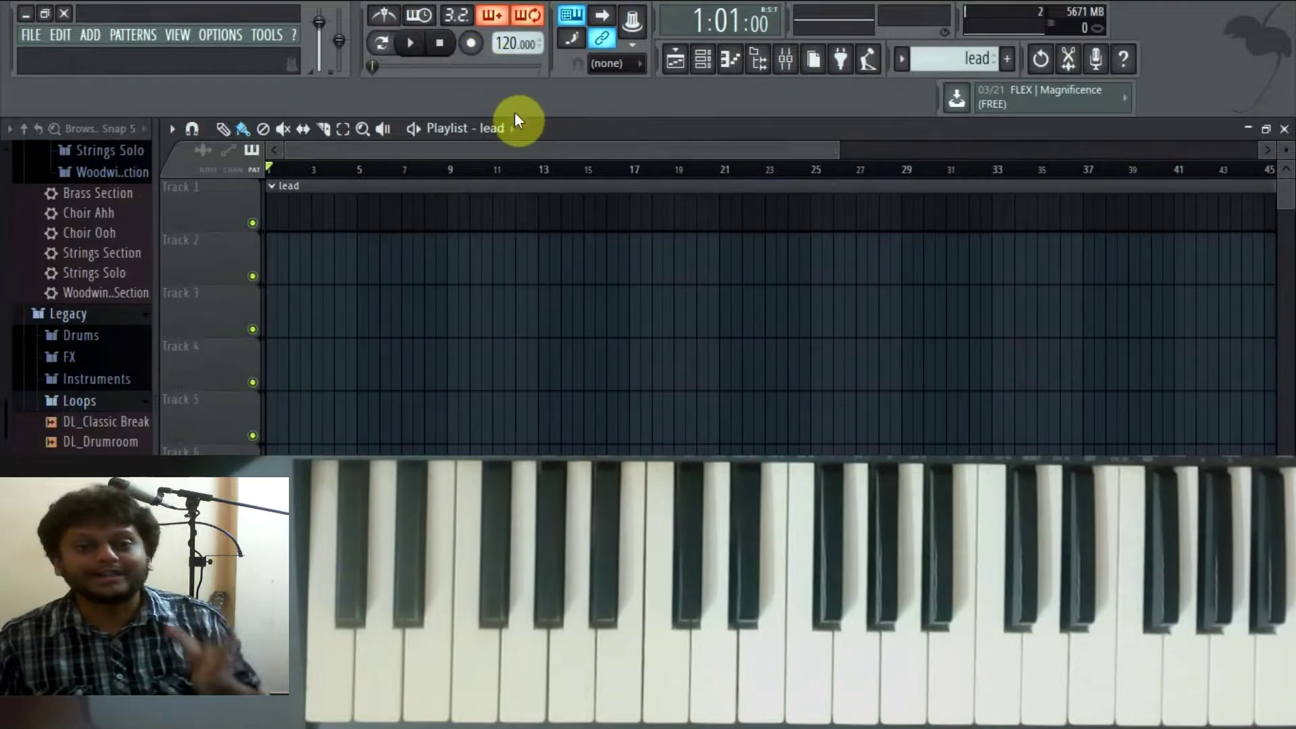
pyautogui.click(470, 42)
pyautogui.click(417, 52)
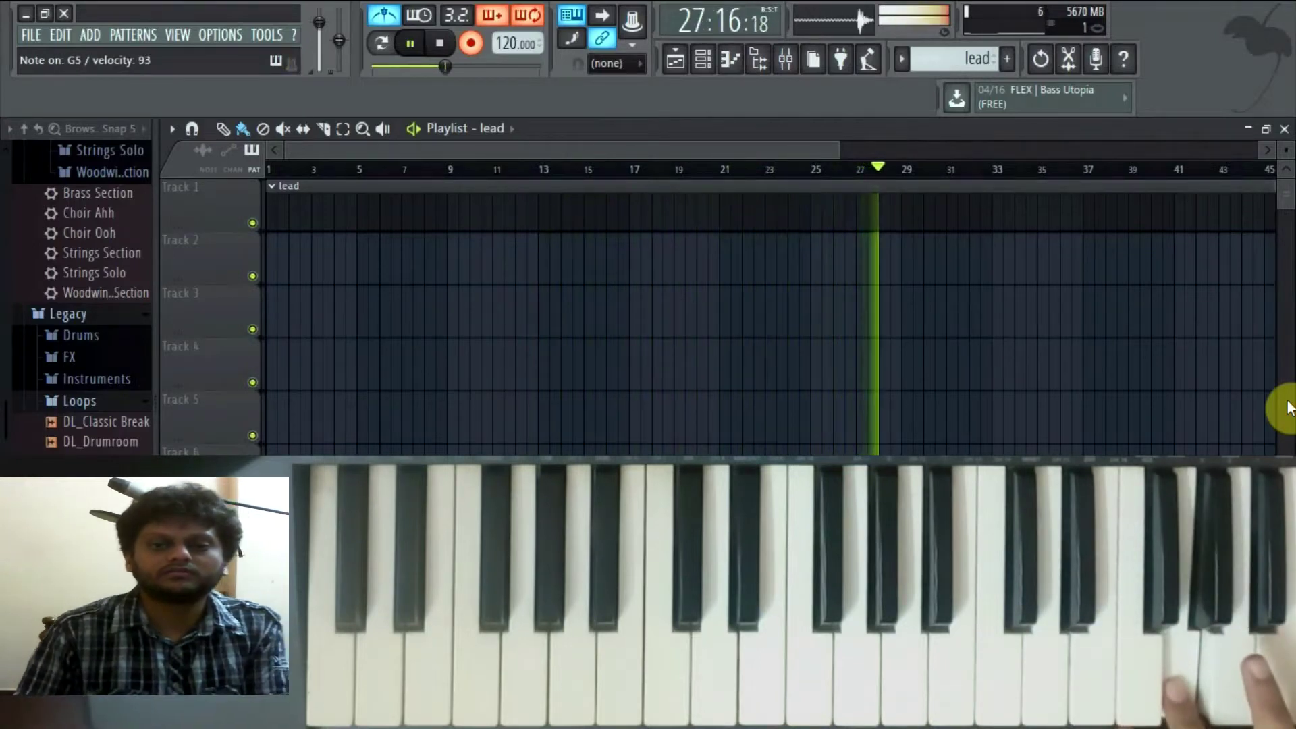
pyautogui.press('space')
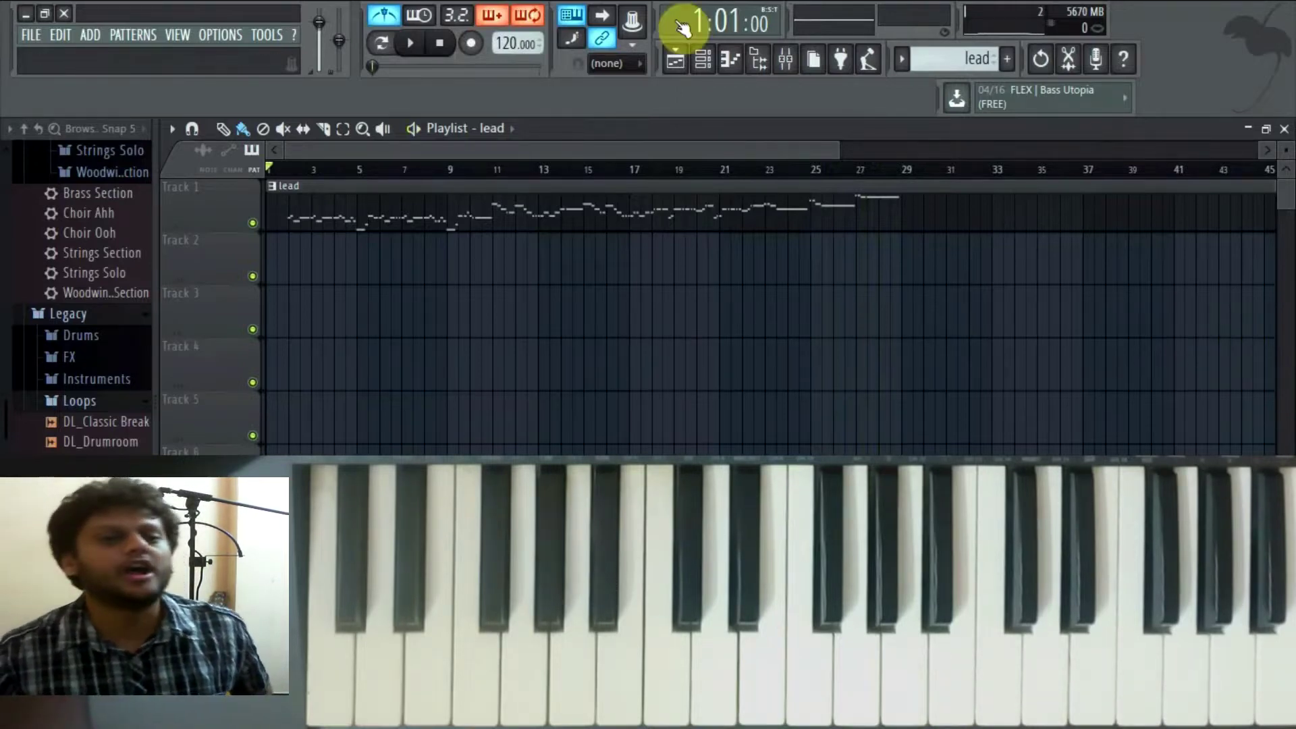
pyautogui.click(384, 17)
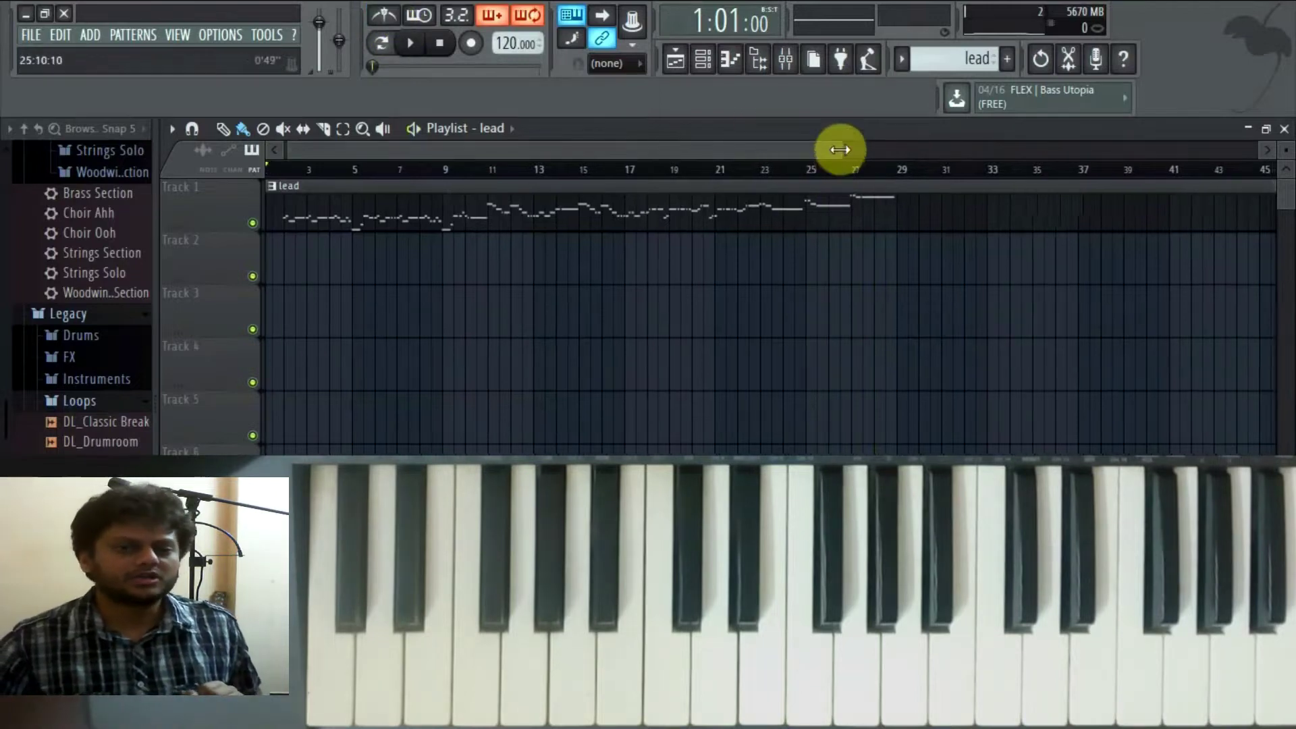
# - Open the lead clip from Track 1 in the piano roll and play the recorded melody up to bar 12
pyautogui.moveTo(833, 151); pyautogui.dragTo(747, 152)
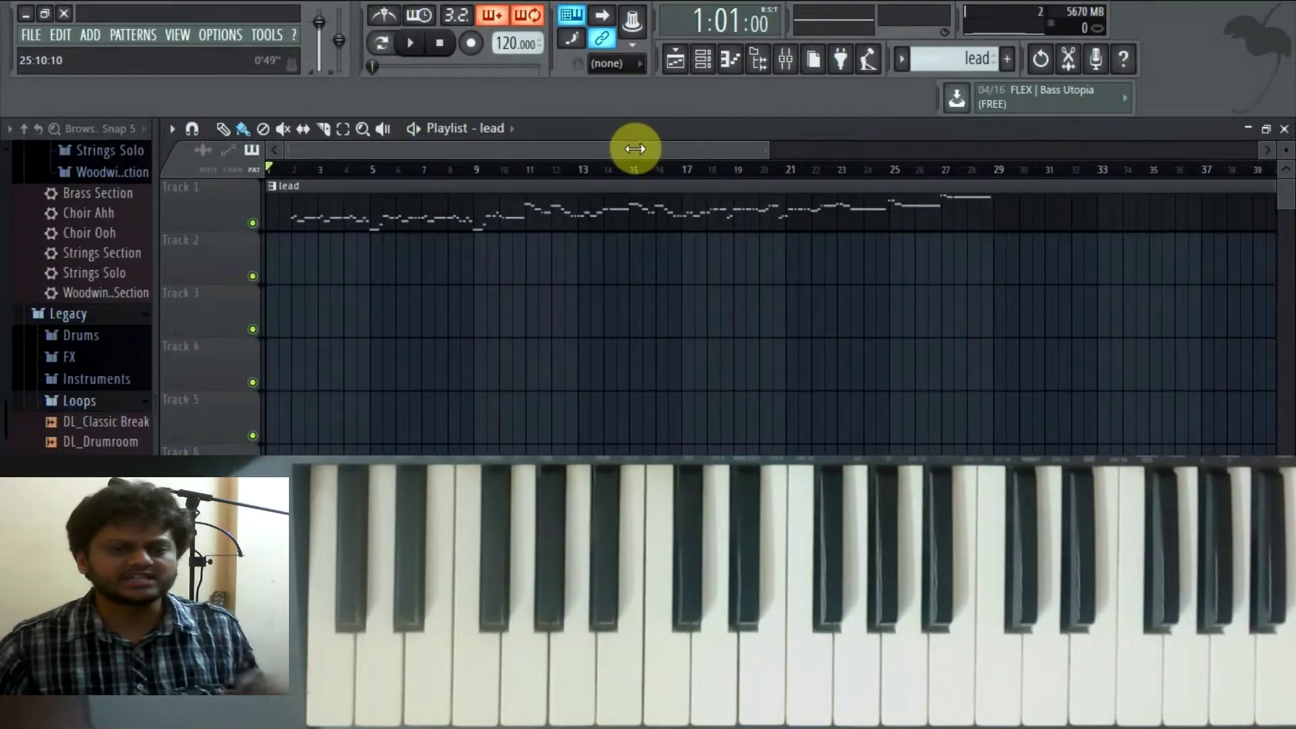
pyautogui.moveTo(631, 153); pyautogui.dragTo(676, 148)
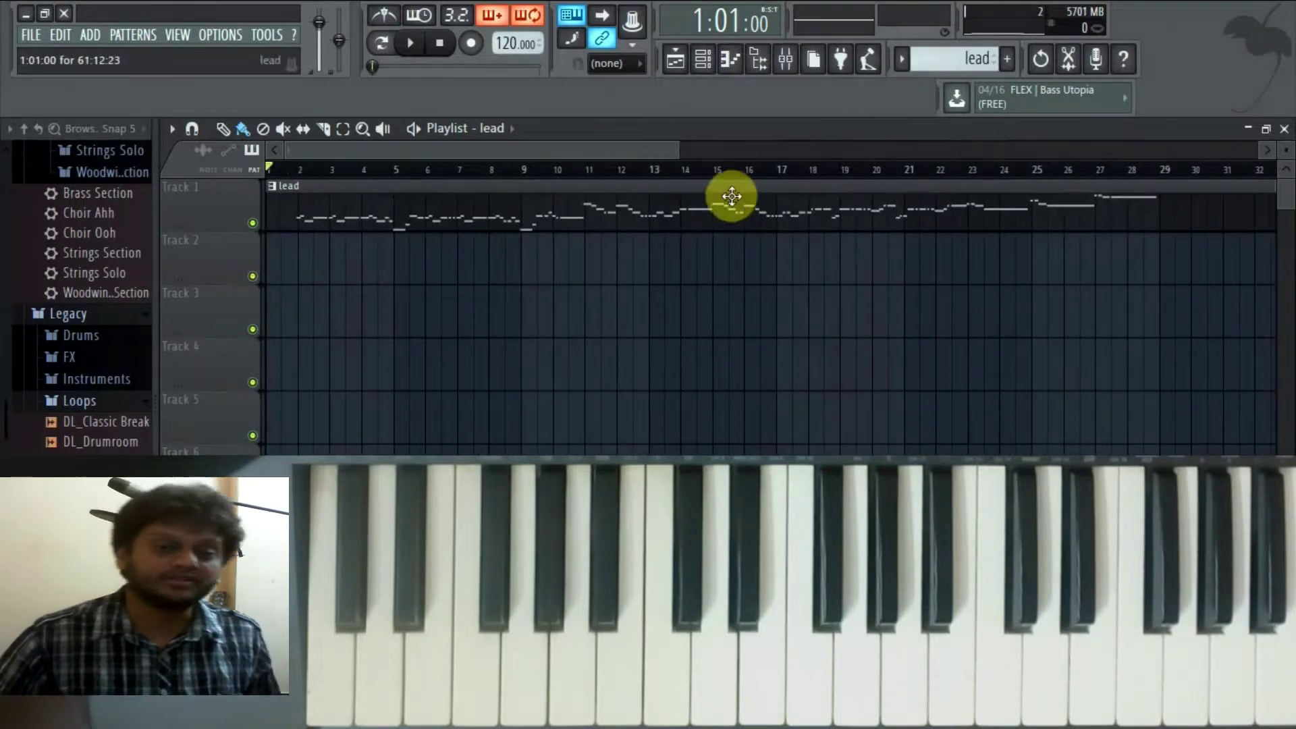
pyautogui.doubleClick(688, 212)
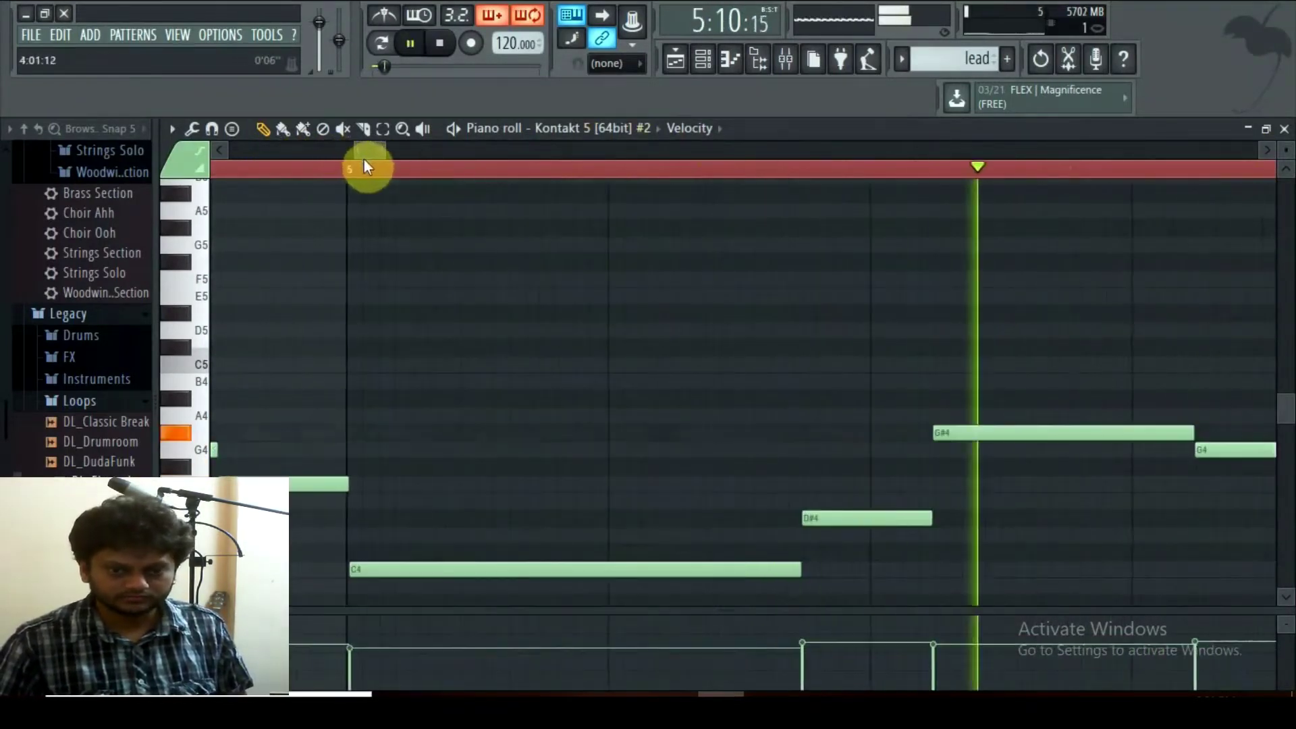
pyautogui.press('space')
pyautogui.press('space')
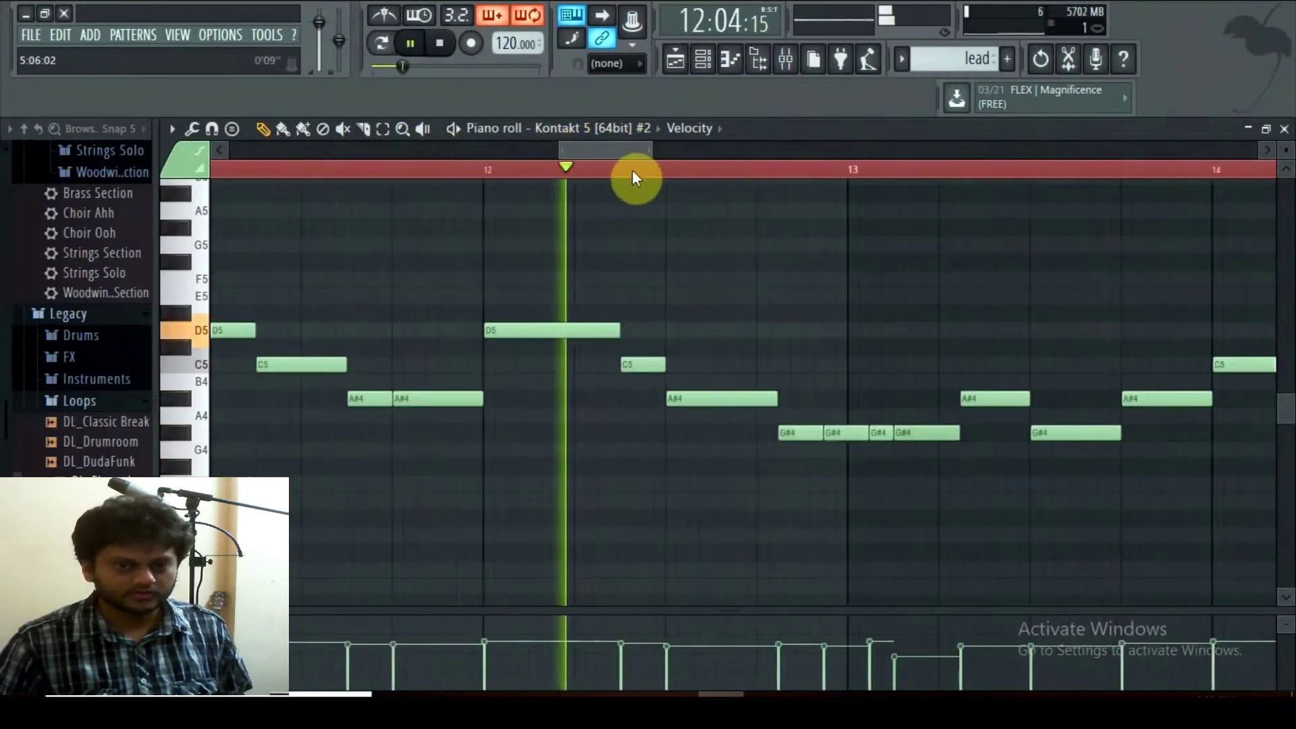
pyautogui.press('space')
# - Move the off-beat notes around bar 13 of the lead melody, mainly the G#4 ones, onto the grid
pyautogui.moveTo(648, 149); pyautogui.dragTo(616, 149)
pyautogui.moveTo(942, 398); pyautogui.dragTo(519, 398)
pyautogui.moveTo(843, 432); pyautogui.dragTo(799, 434)
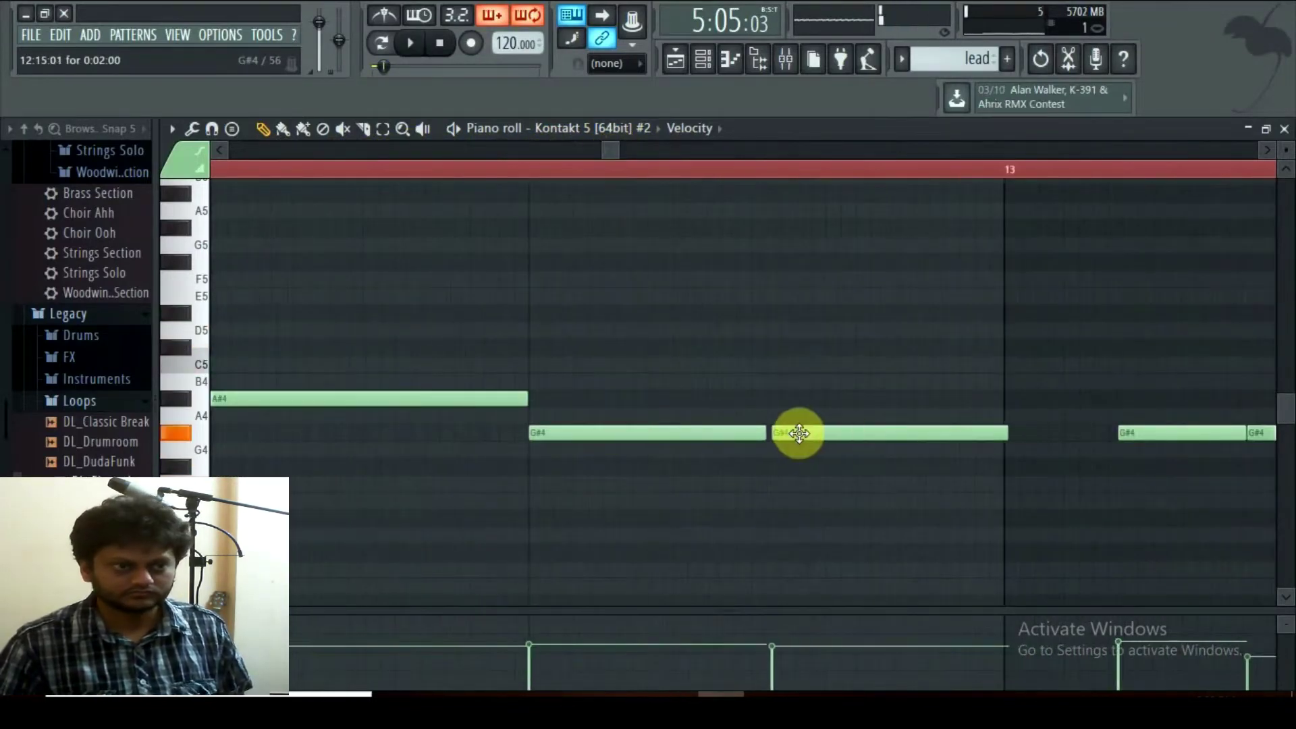
pyautogui.moveTo(1130, 433); pyautogui.dragTo(1019, 436)
pyautogui.press('space')
pyautogui.moveTo(886, 433); pyautogui.dragTo(772, 429)
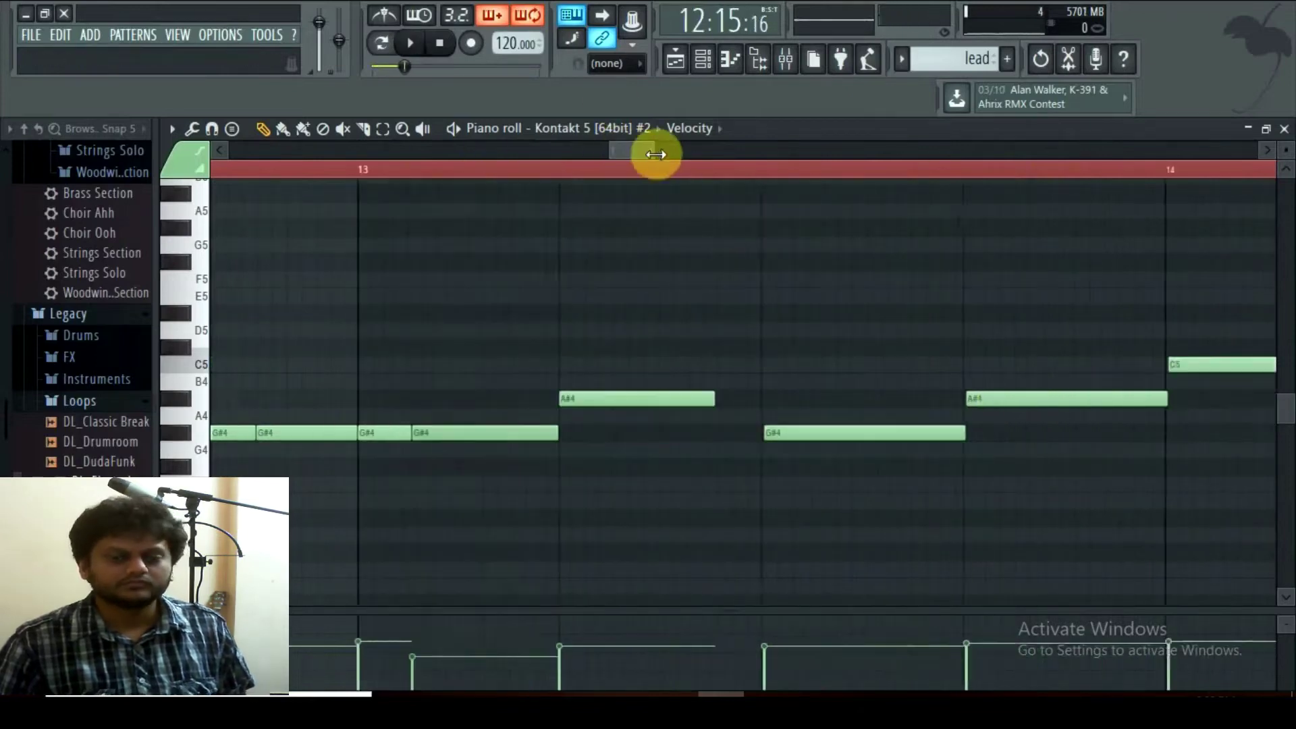
# - Play the rest of the lead melody in the piano roll through bar 26, return to the playlist and stop playback
pyautogui.scroll(-2, 740, 153)
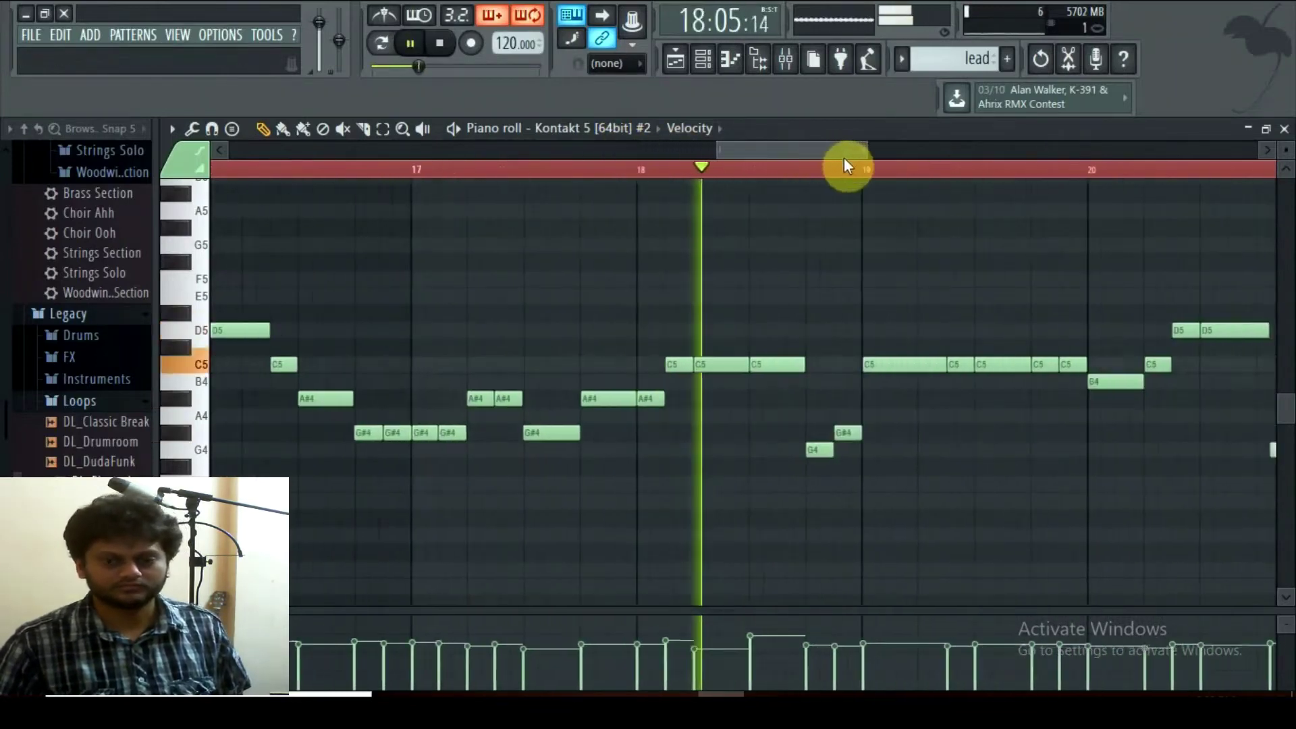
pyautogui.click(722, 449)
pyautogui.press('space')
pyautogui.press('space')
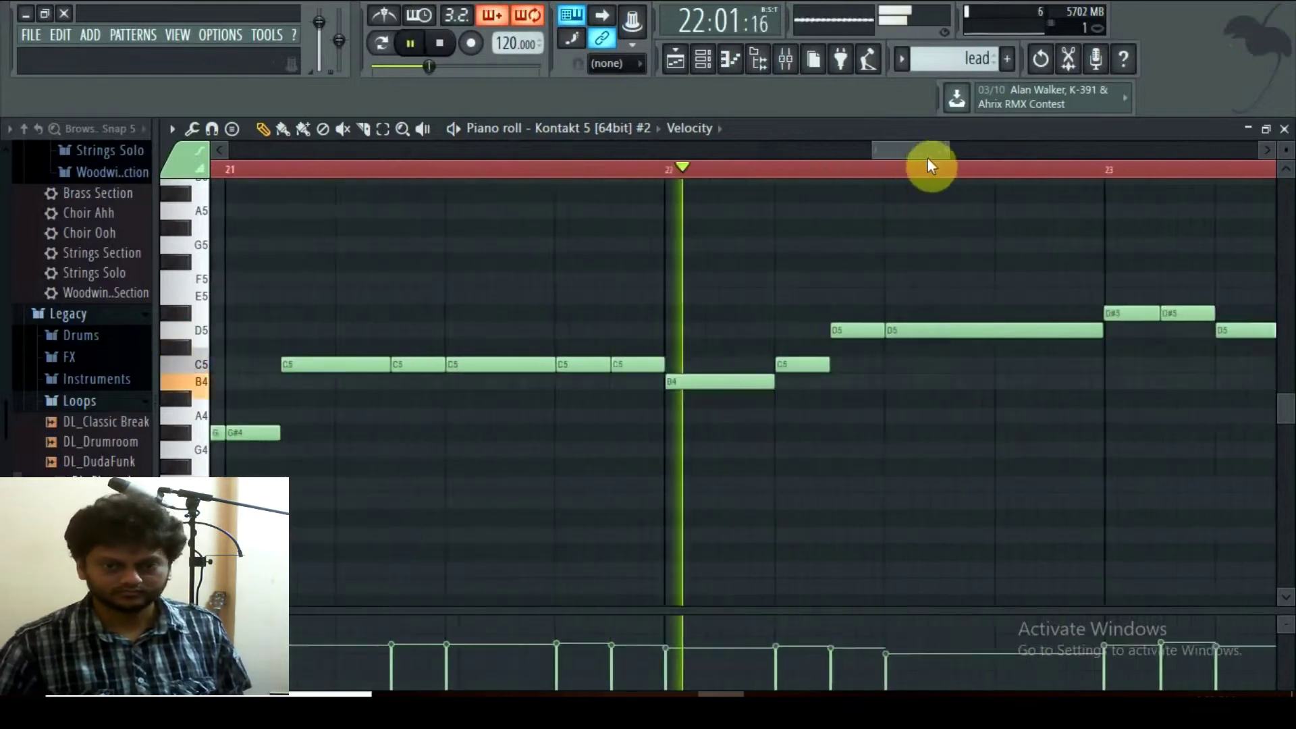
pyautogui.press('F6')
pyautogui.press('F6')
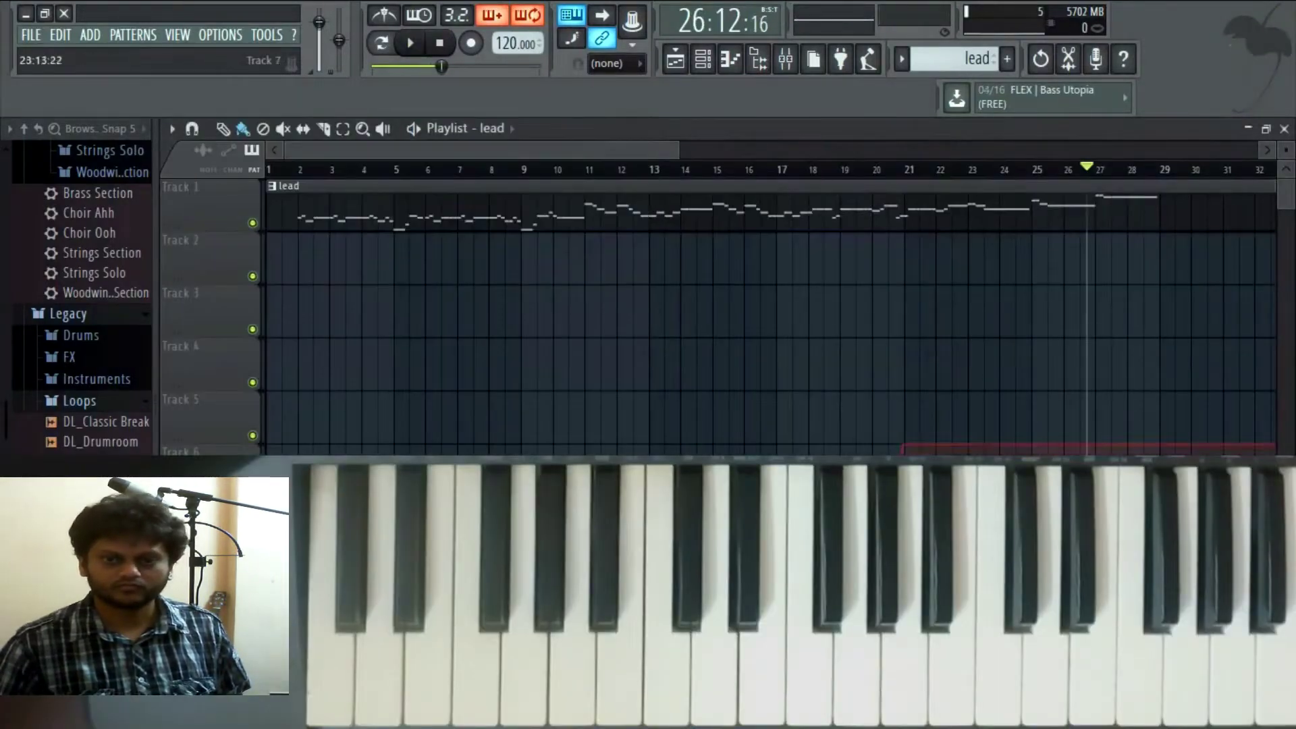
pyautogui.click(439, 43)
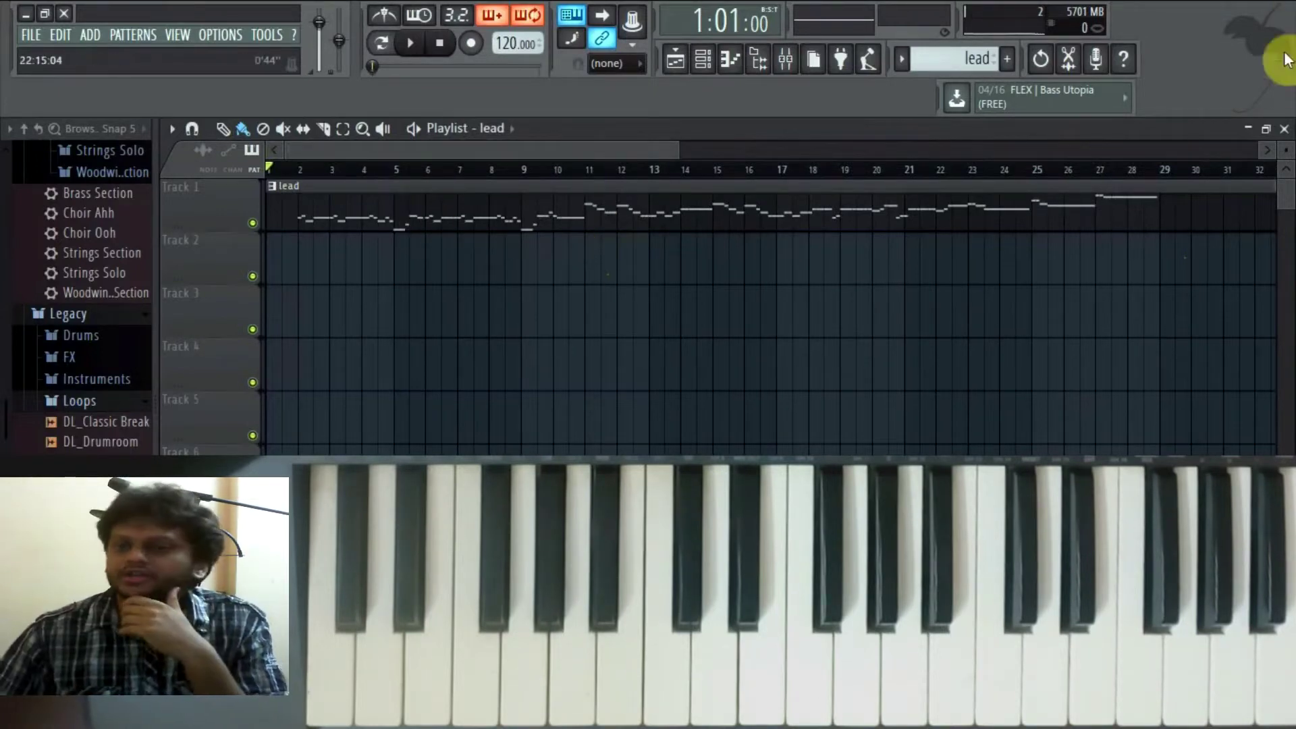
# - Close the playlist, open the Kontakt 5 channel that holds Drum Lab and move its window into full view
pyautogui.click(1282, 127)
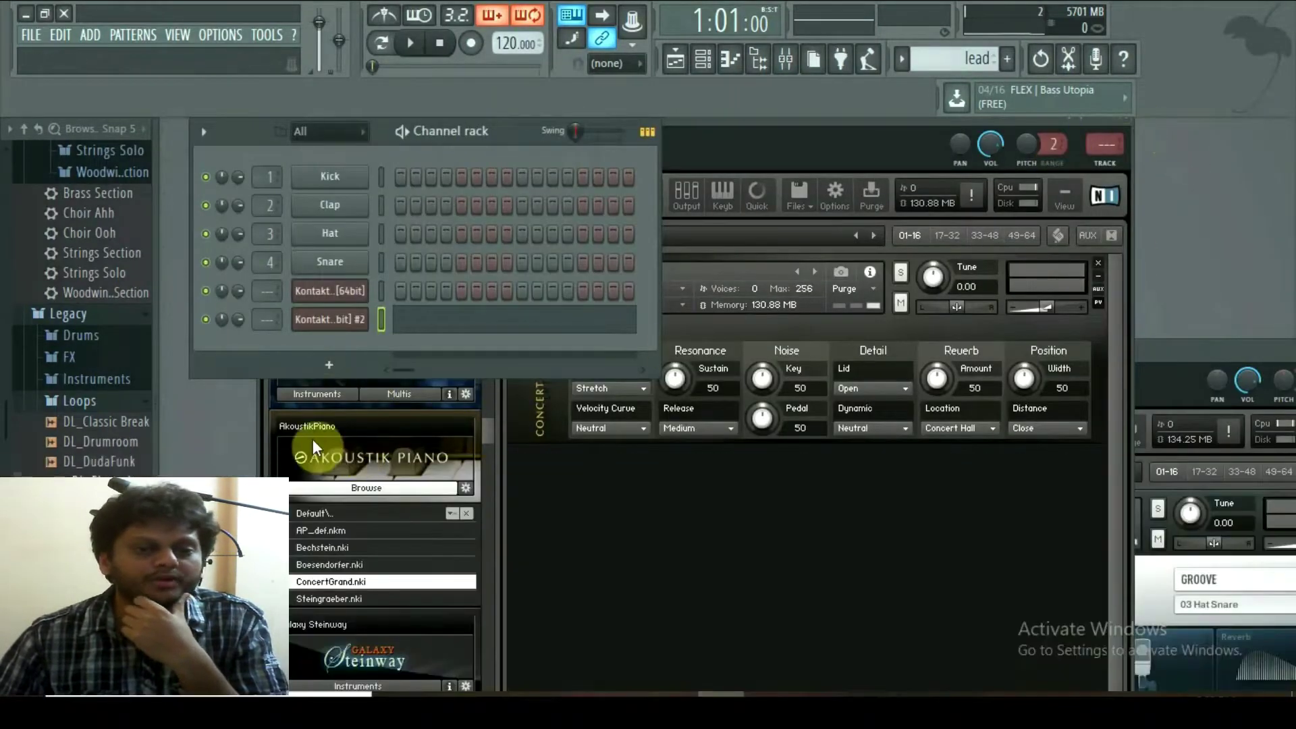
pyautogui.click(341, 296)
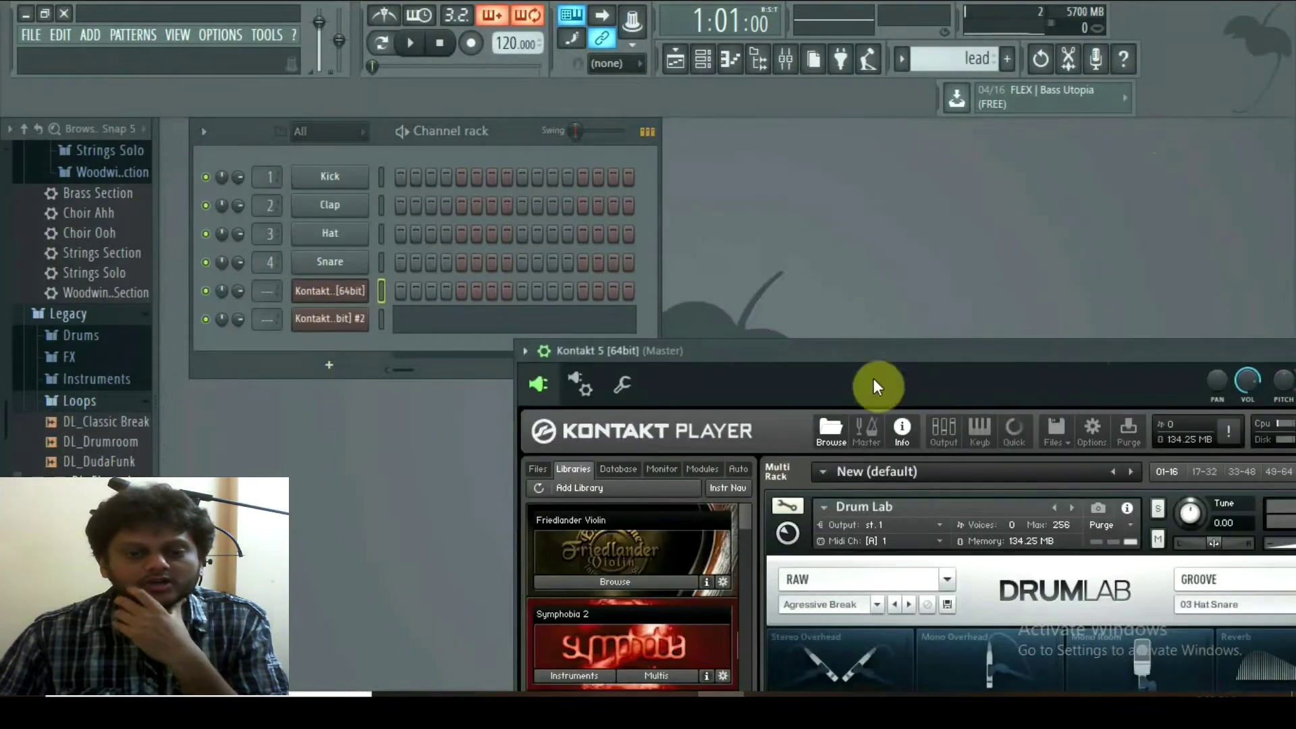
pyautogui.moveTo(934, 351); pyautogui.dragTo(659, 116)
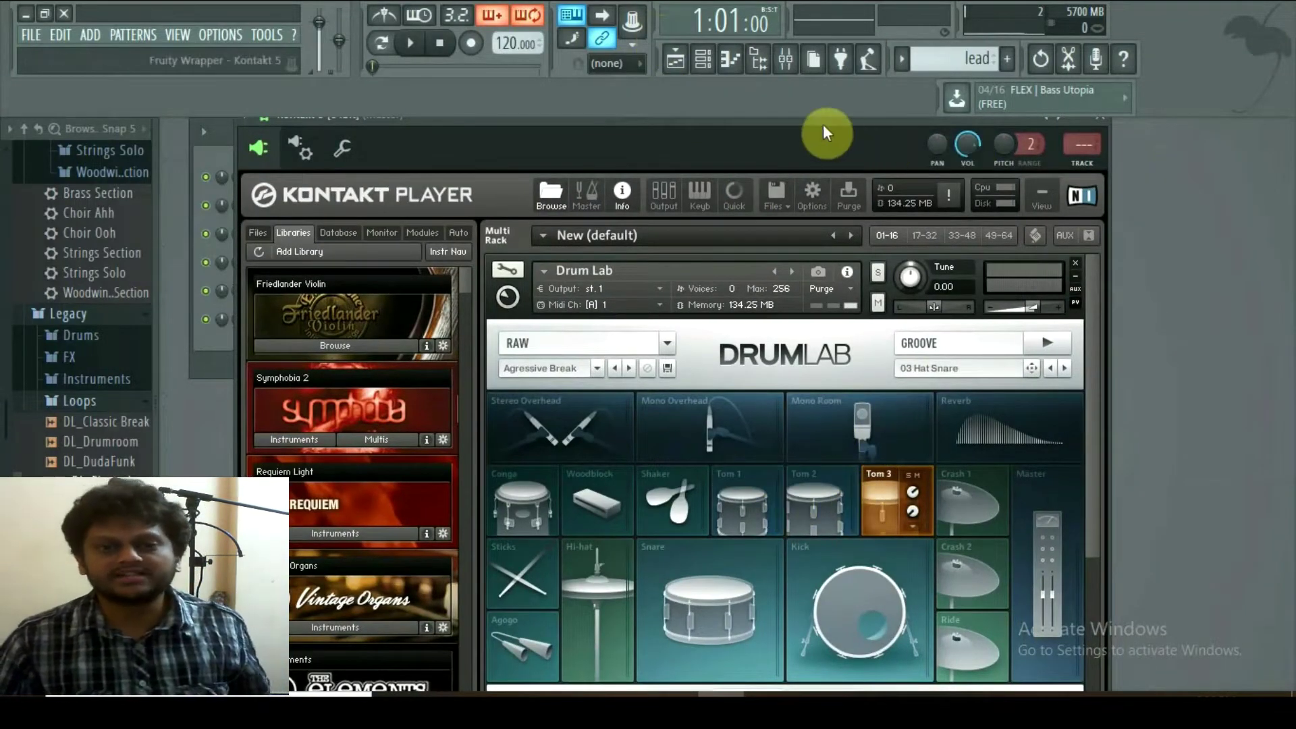
pyautogui.moveTo(823, 124); pyautogui.dragTo(874, 98)
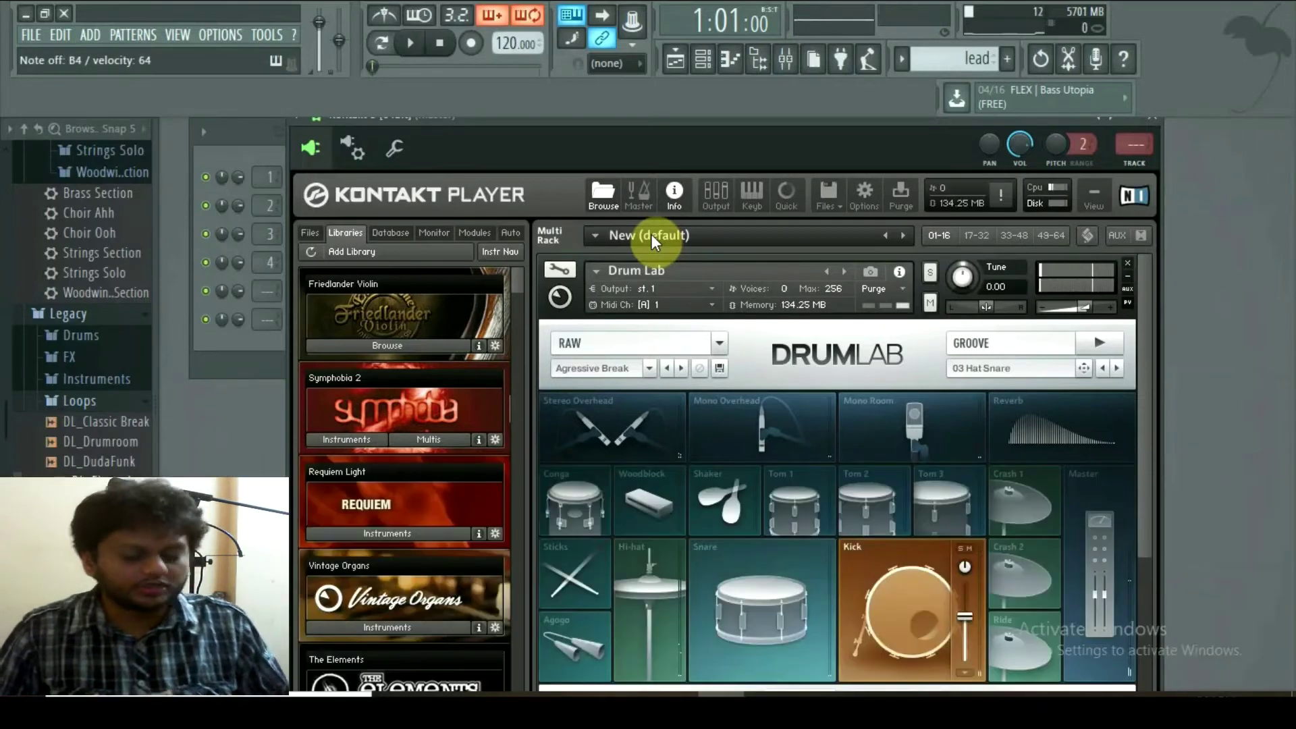
# - Look through Drum Lab's kit categories and presets, and audition the 03 Hat Snare groove with the Agressive Break preset
pyautogui.click(720, 344)
pyautogui.click(575, 447)
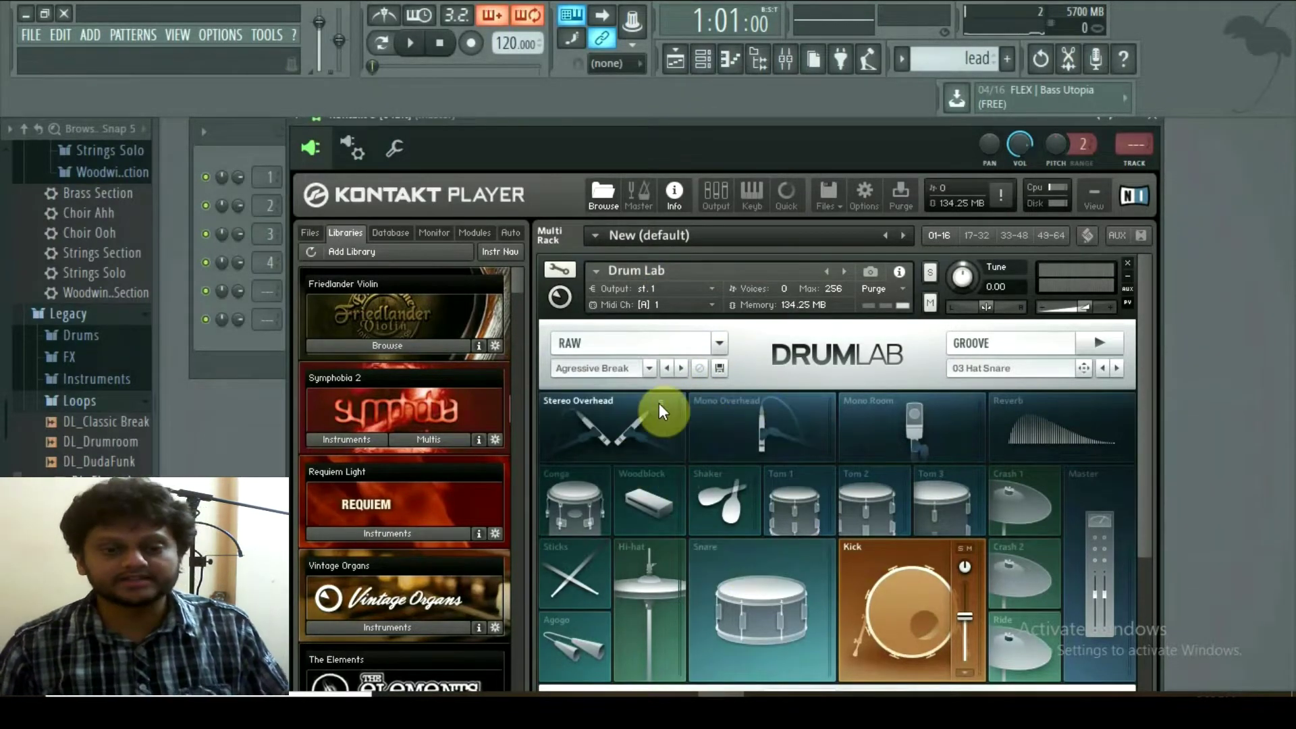
pyautogui.click(649, 368)
pyautogui.click(651, 371)
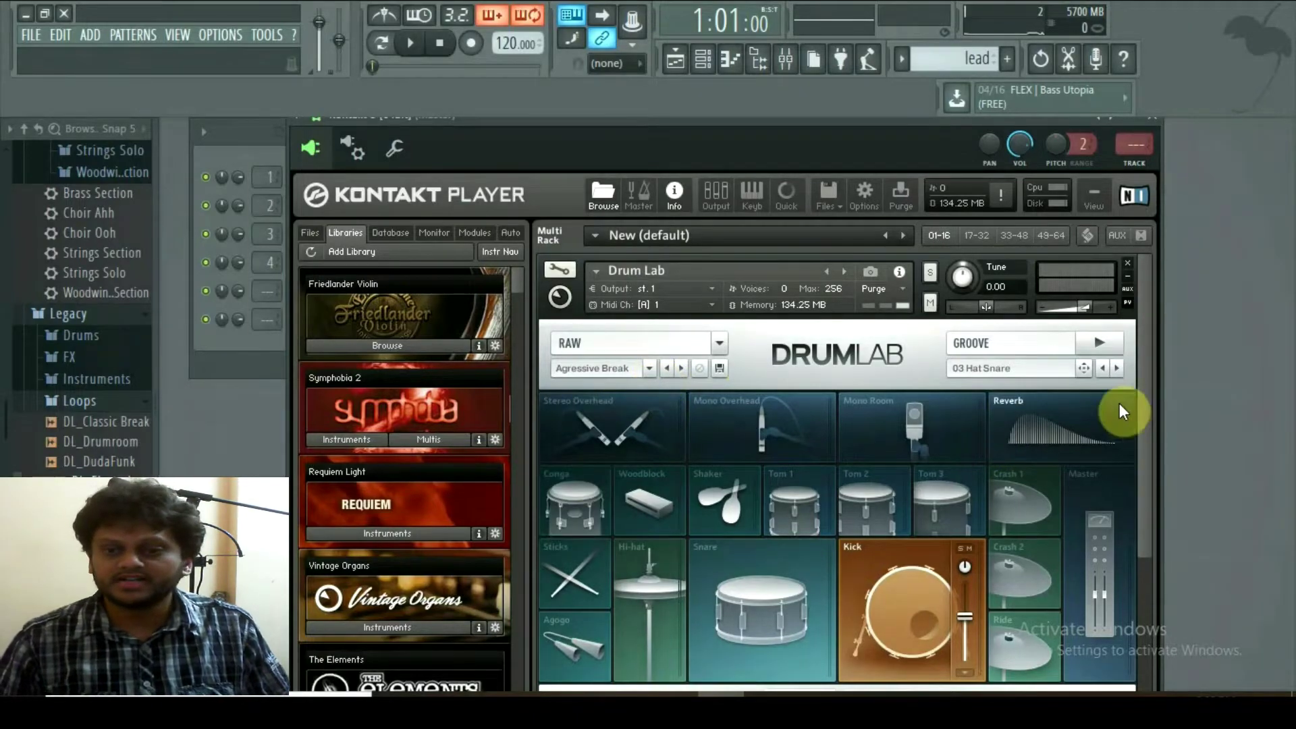
pyautogui.click(1104, 343)
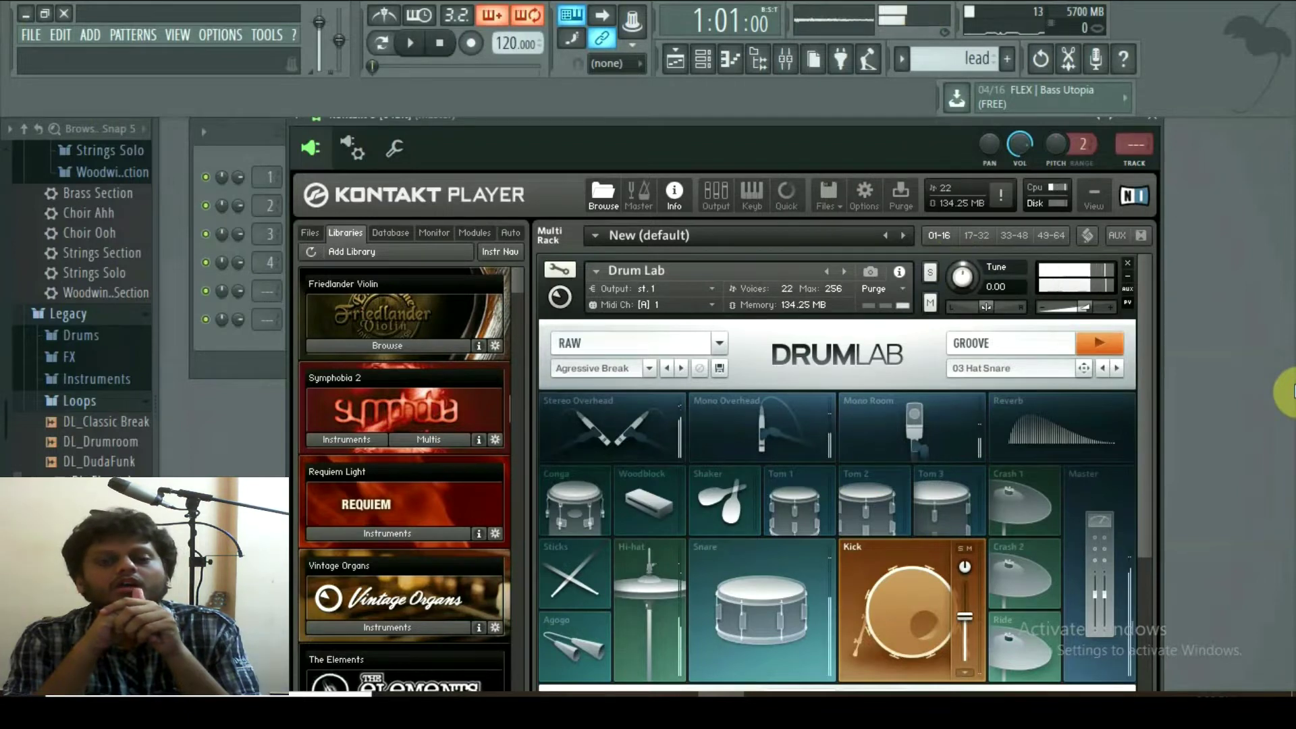
pyautogui.click(1098, 342)
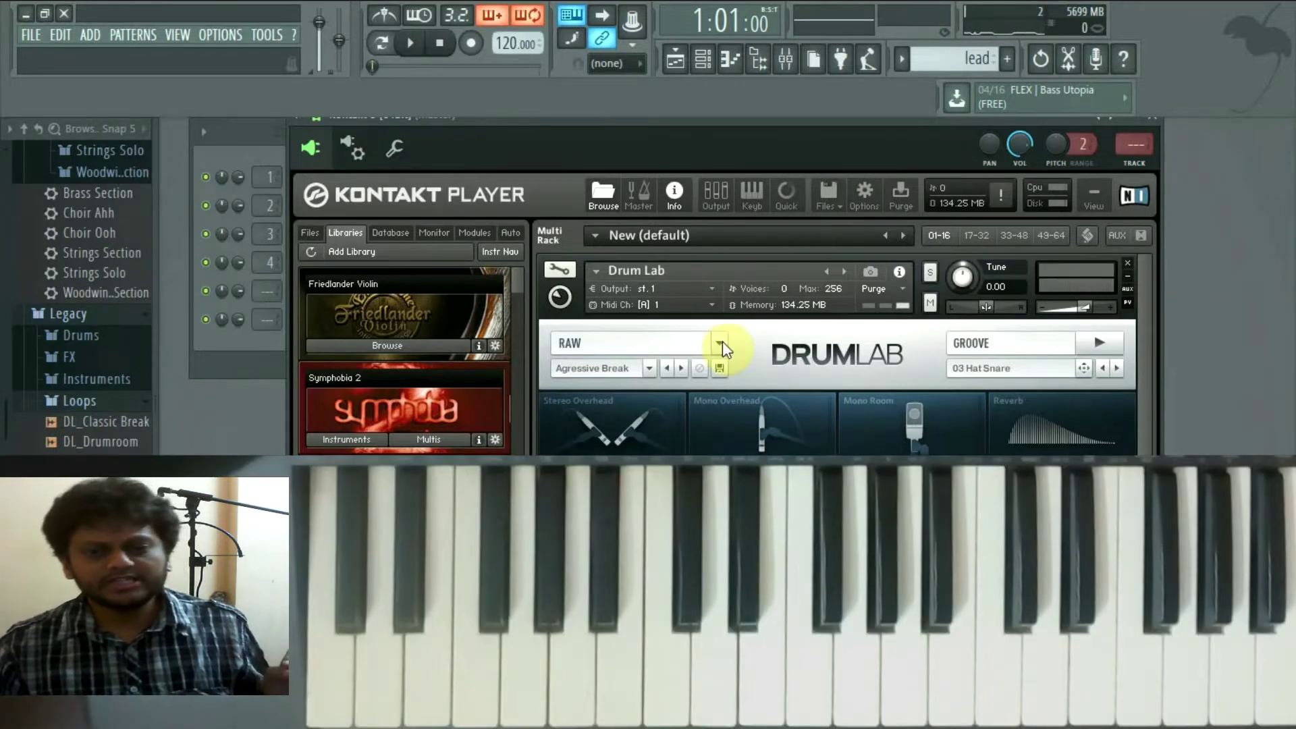
# - Select the RAW kit category, try the Hiss preset and play the 03 Hat Snare groove
pyautogui.click(720, 344)
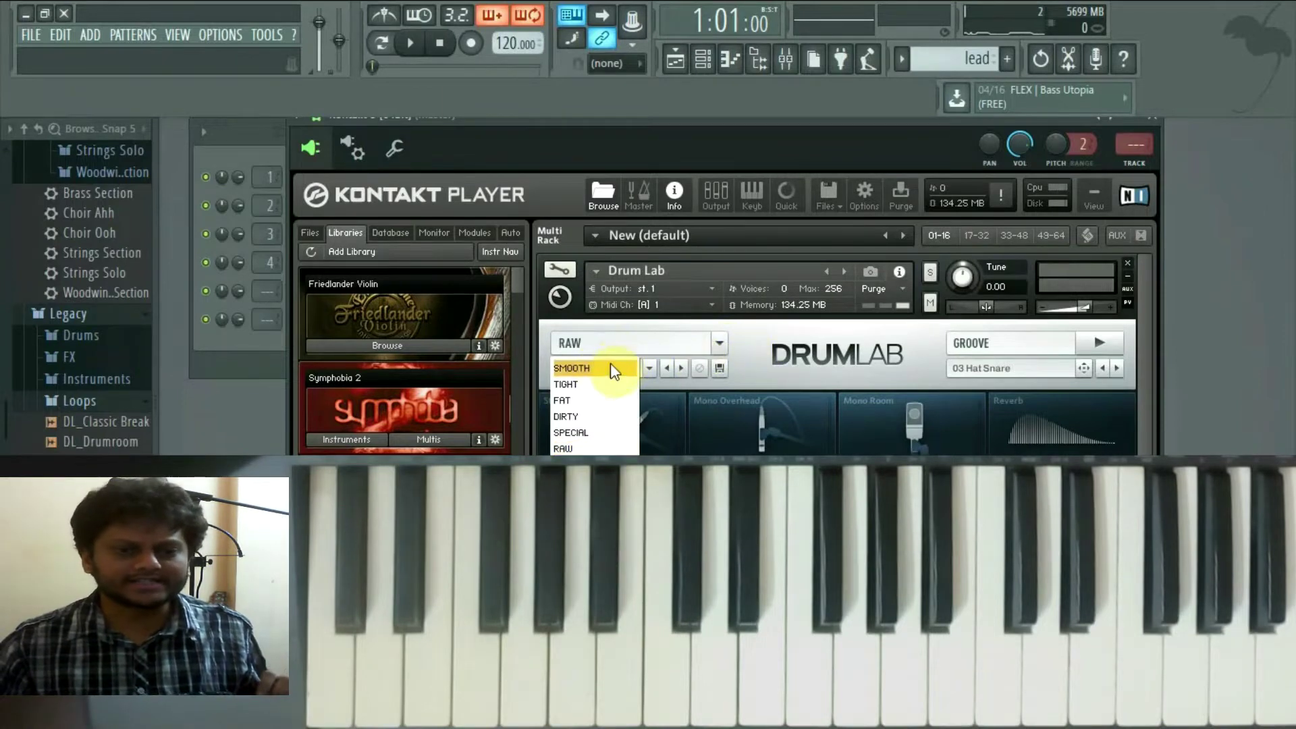
pyautogui.click(579, 448)
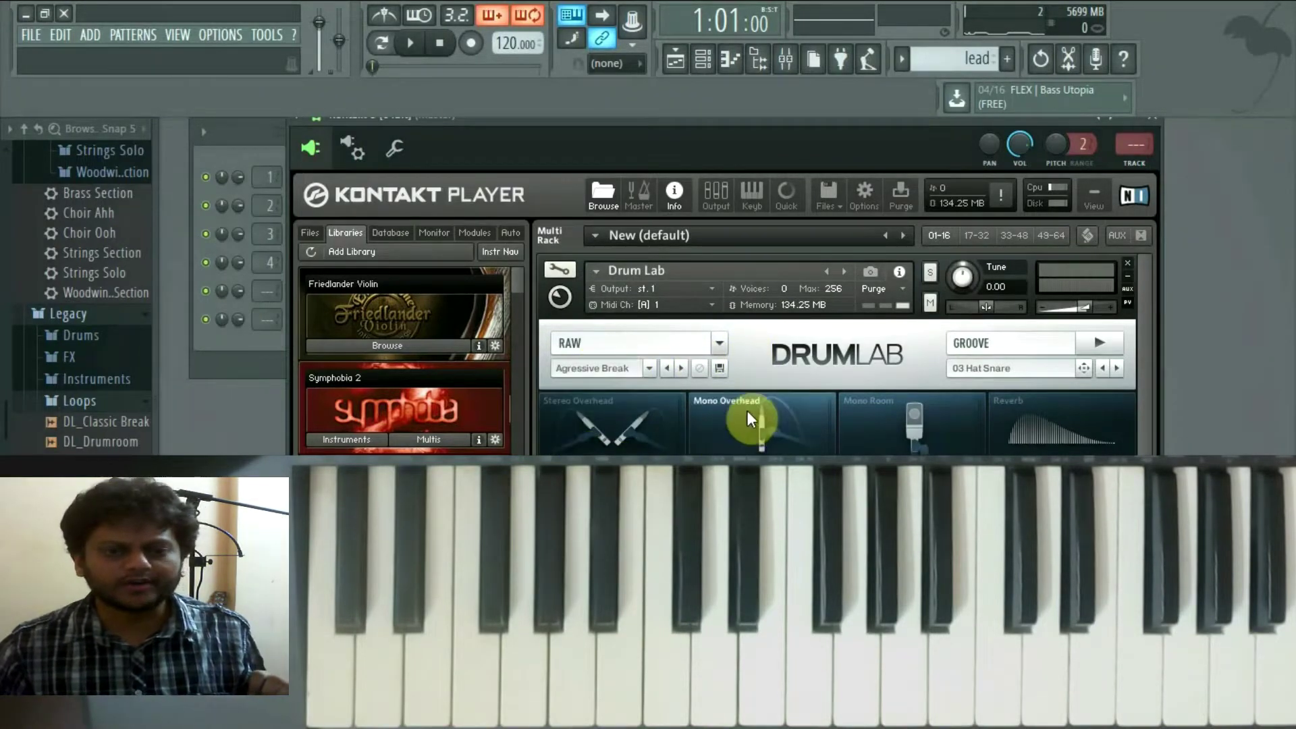
pyautogui.click(648, 369)
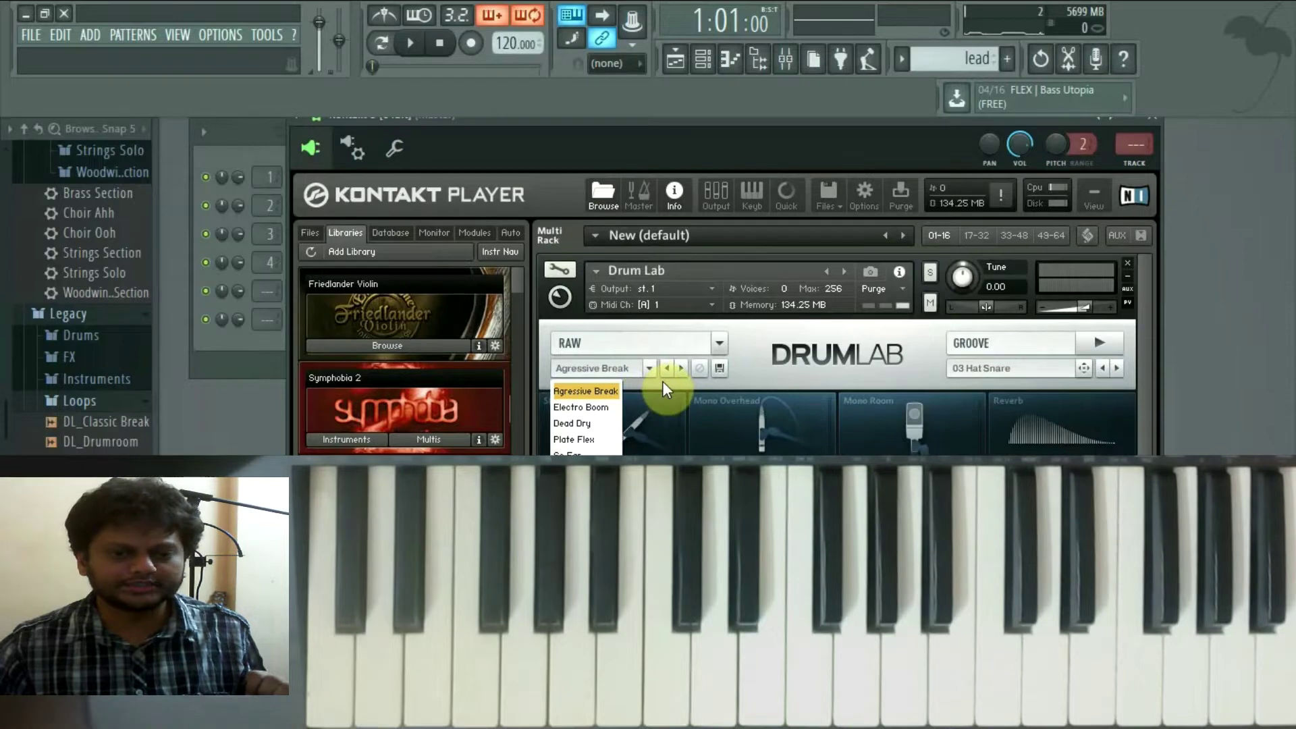
pyautogui.click(612, 405)
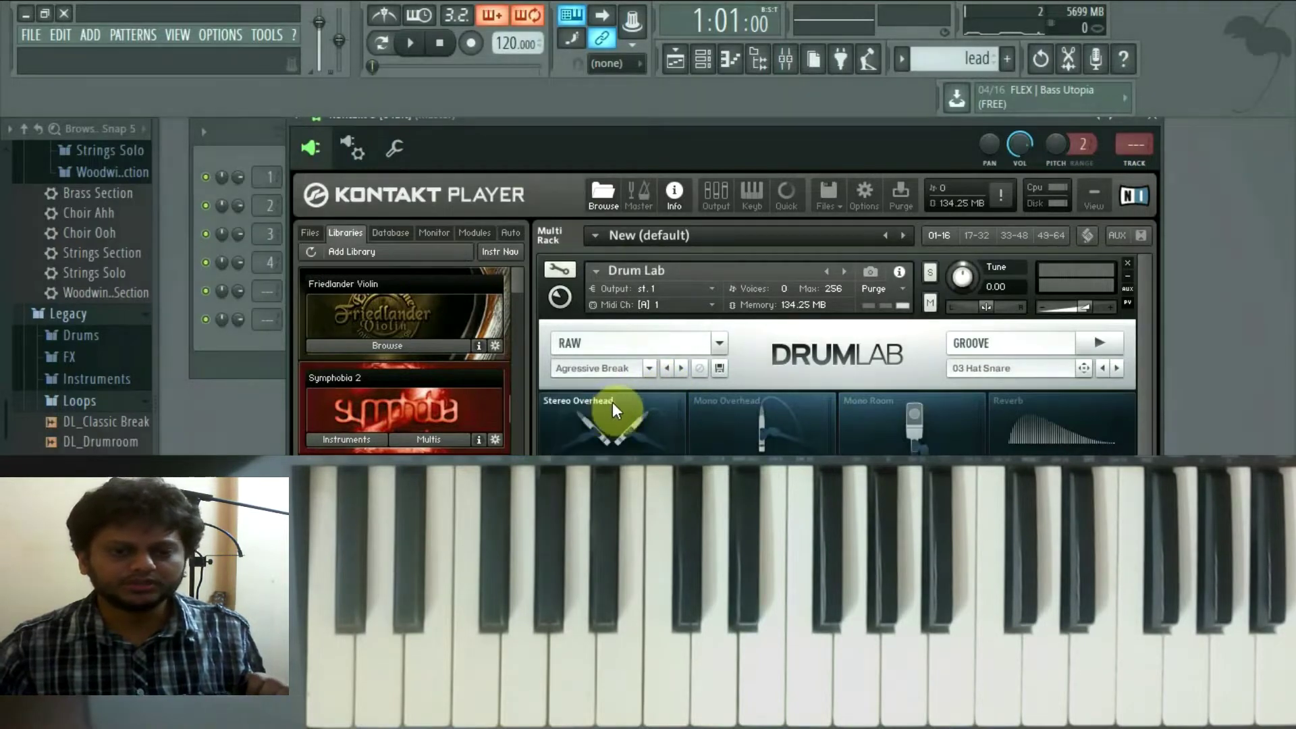
pyautogui.click(1099, 343)
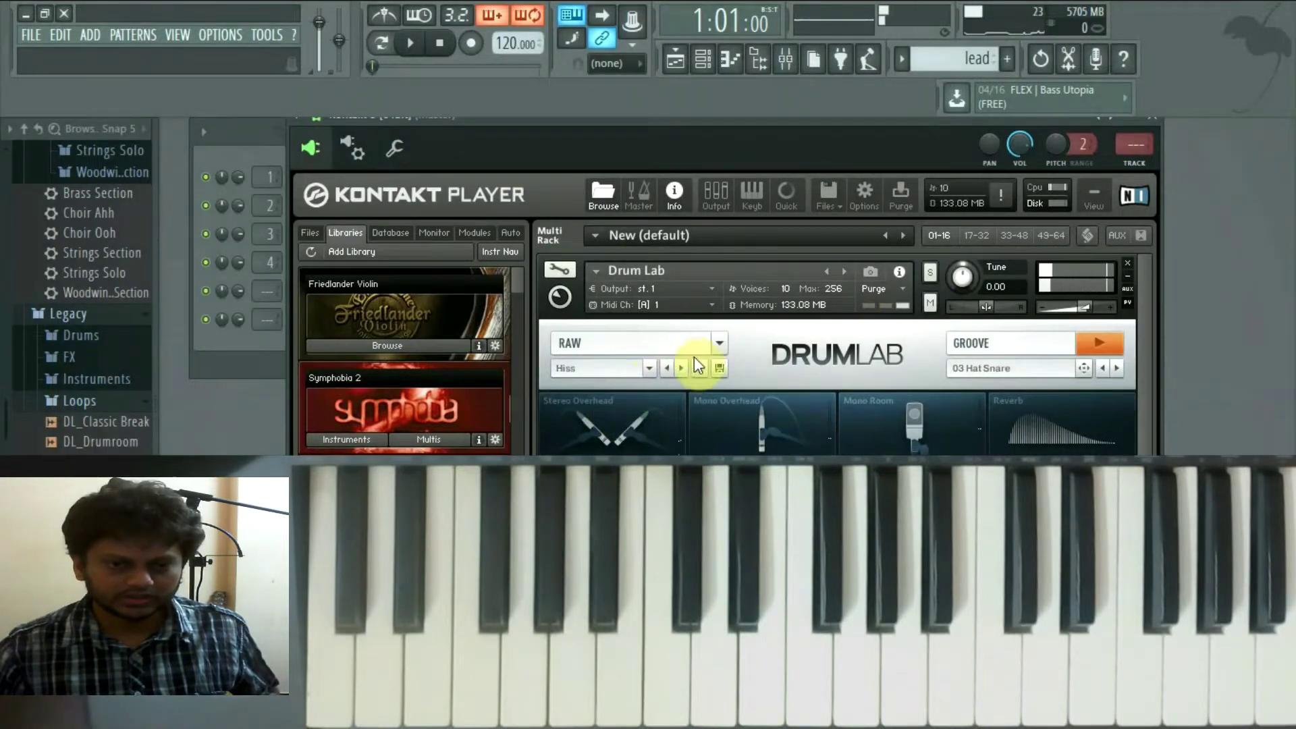
# - Load the Dead Dry preset in Drum Lab and audition it with the 03 Hat Snare groove
pyautogui.click(649, 368)
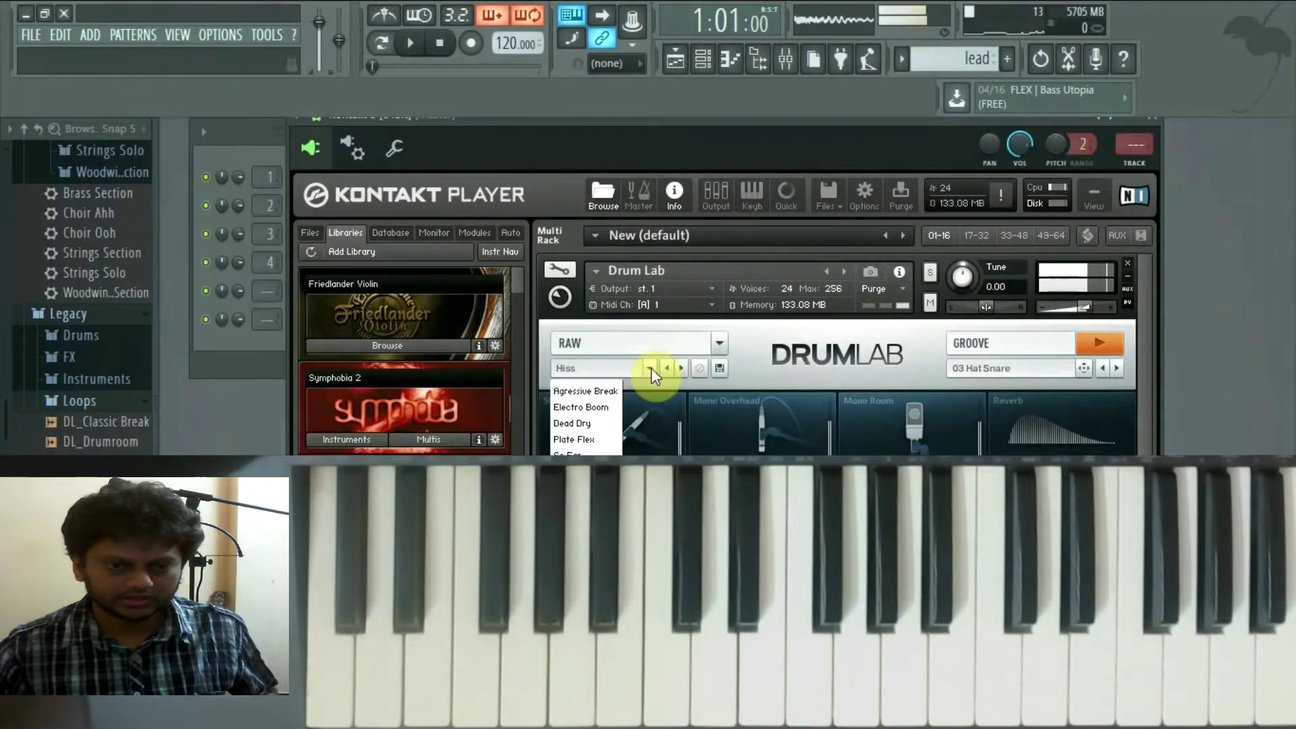
pyautogui.click(589, 424)
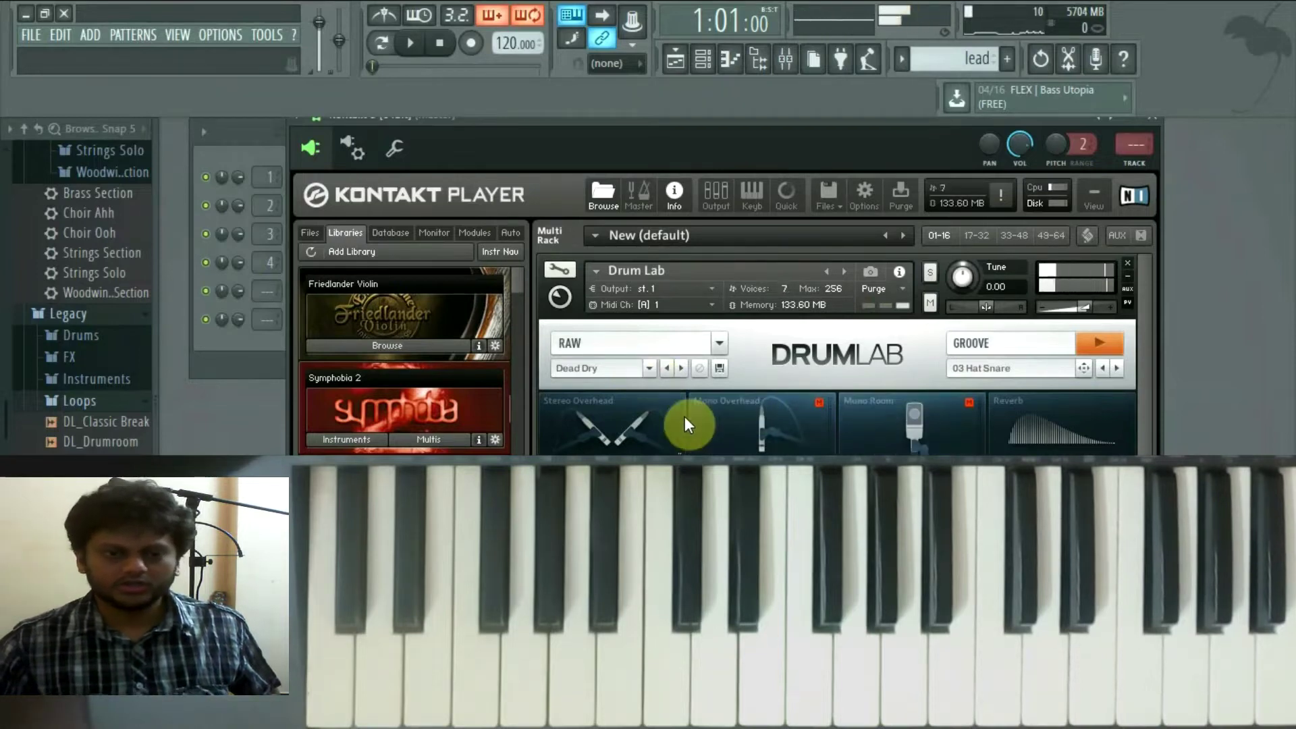
pyautogui.click(651, 367)
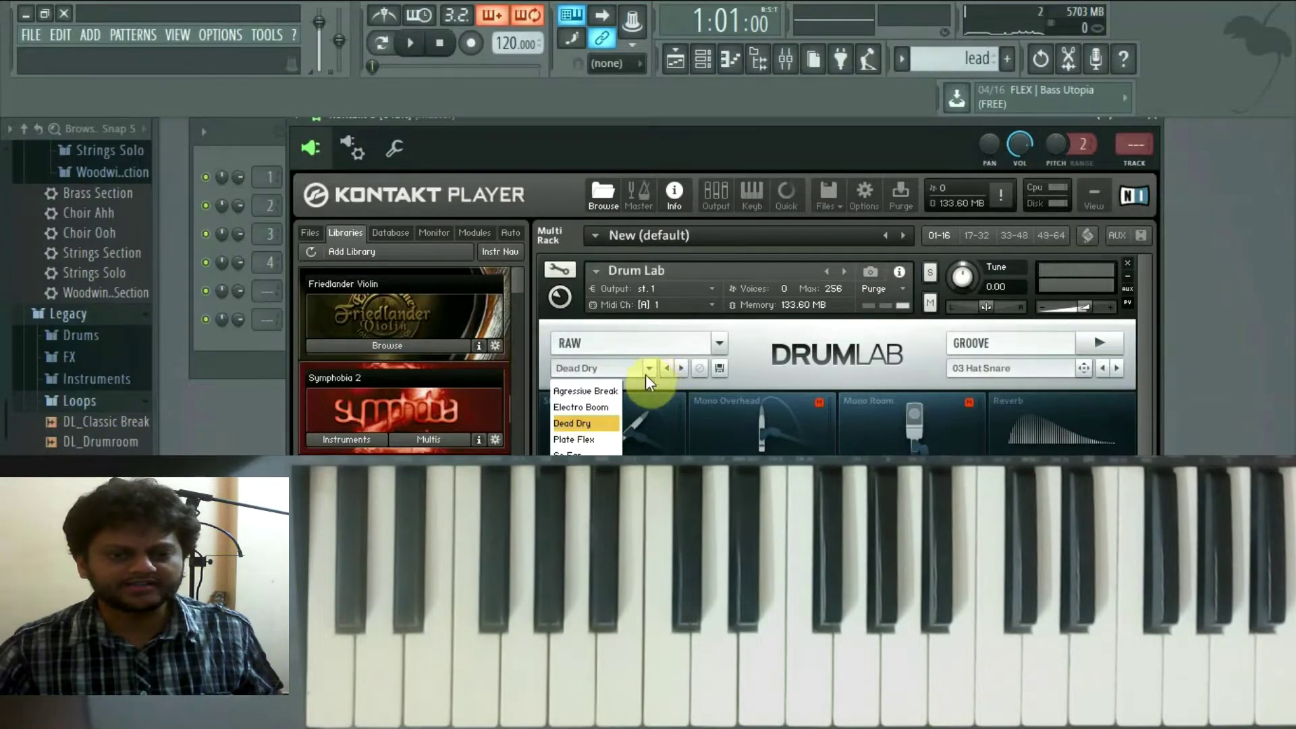
pyautogui.click(608, 425)
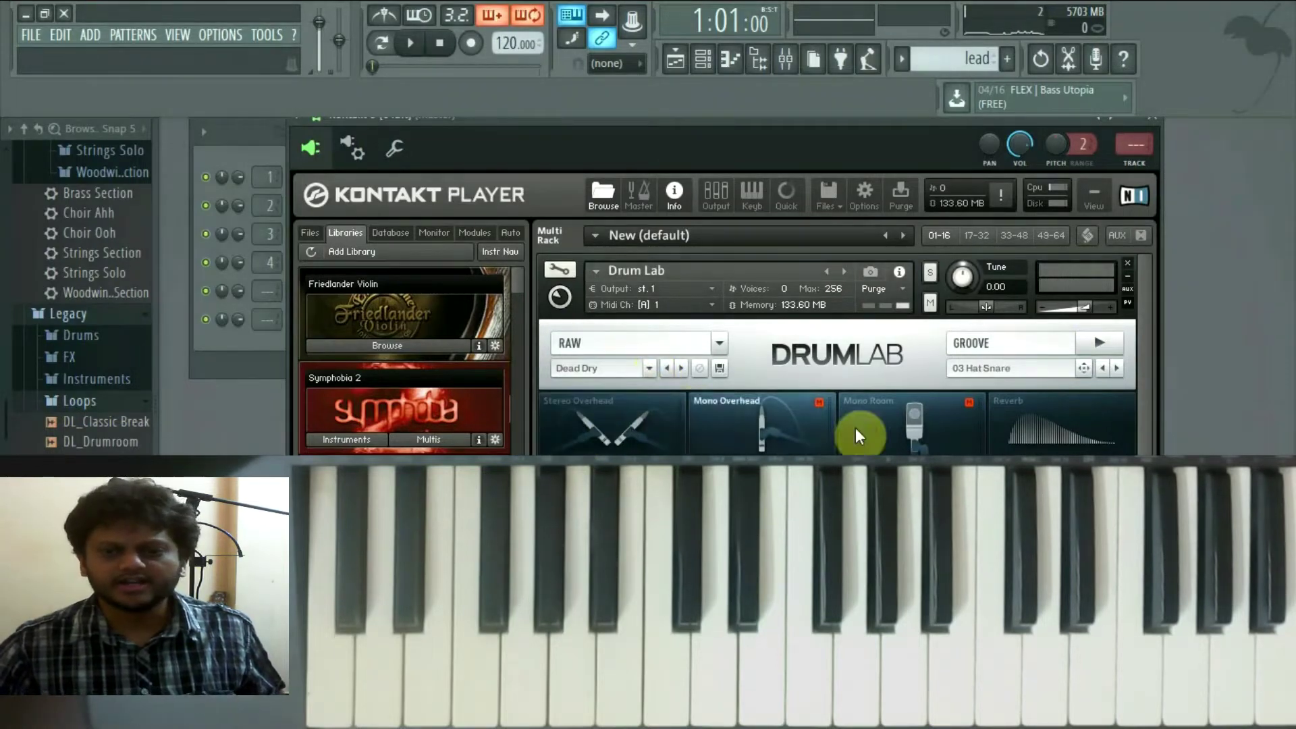
pyautogui.click(1104, 345)
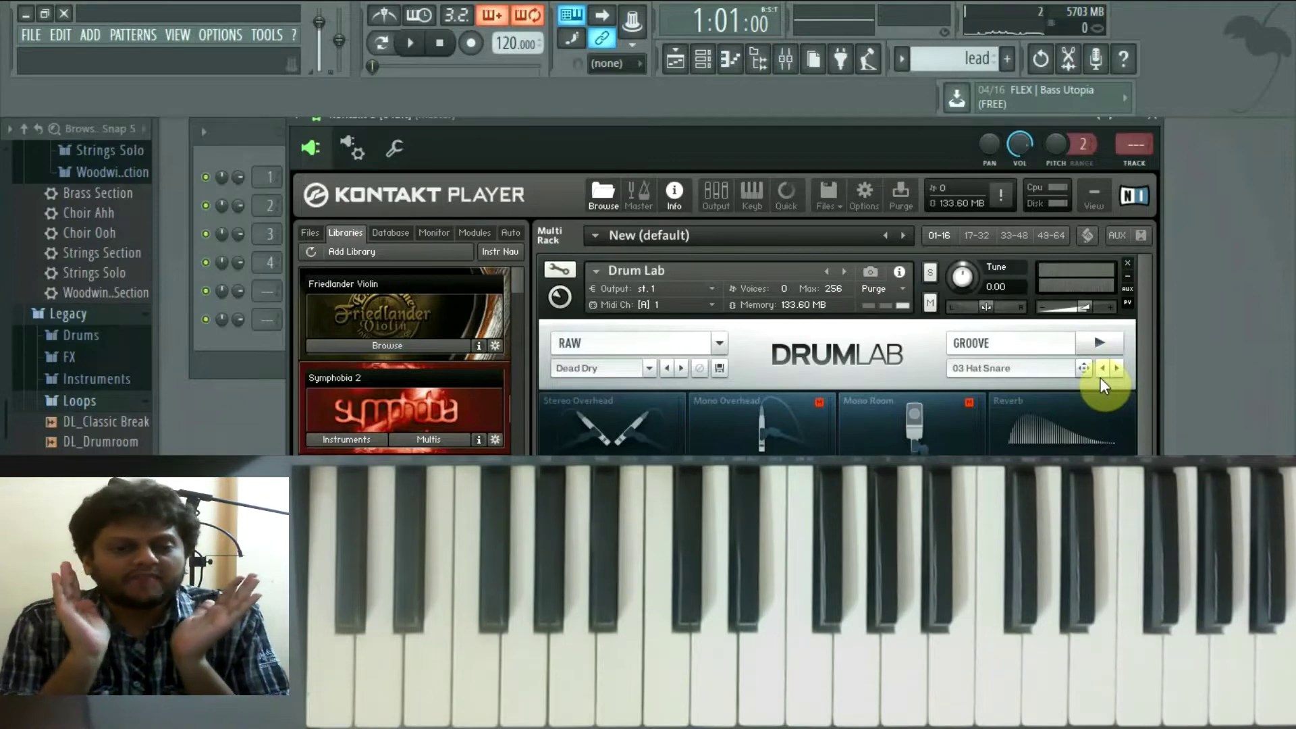
# - Load Drum Lab's So Far preset and audition it with the 03 Hat Snare groove
pyautogui.click(648, 368)
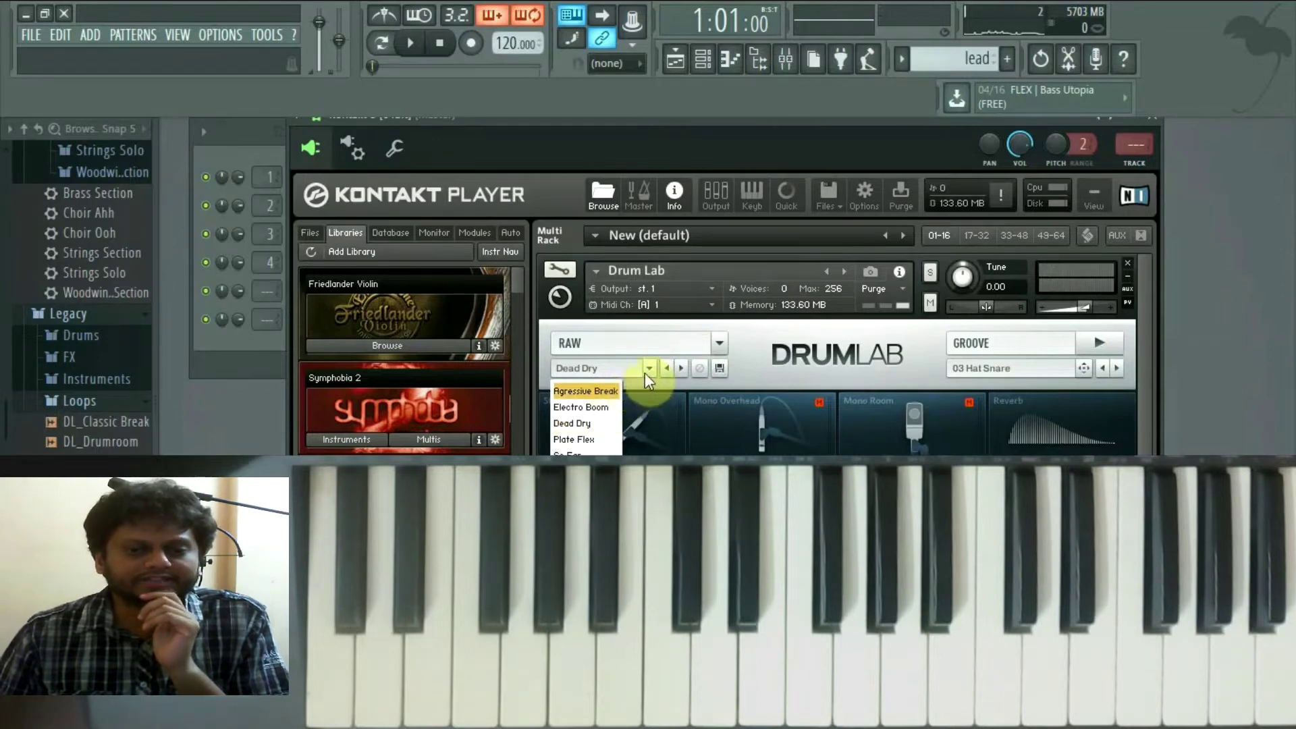
pyautogui.click(650, 369)
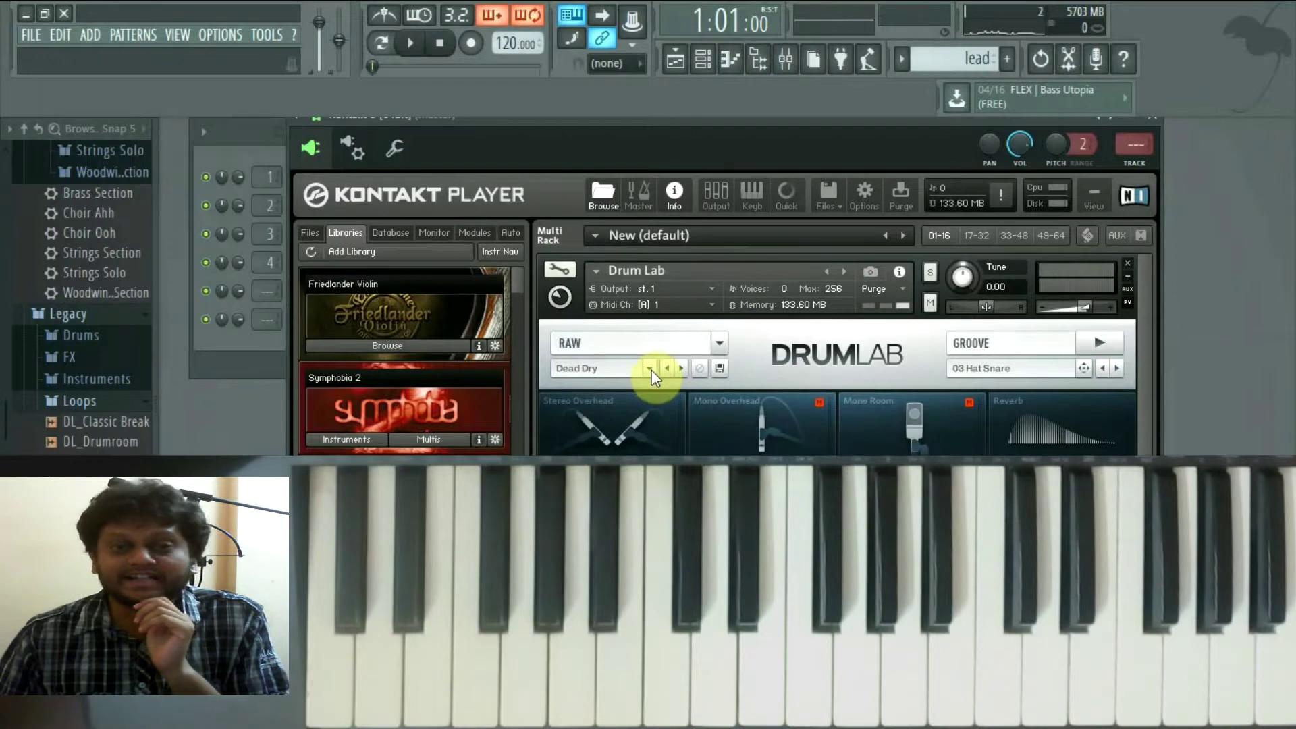
pyautogui.click(649, 369)
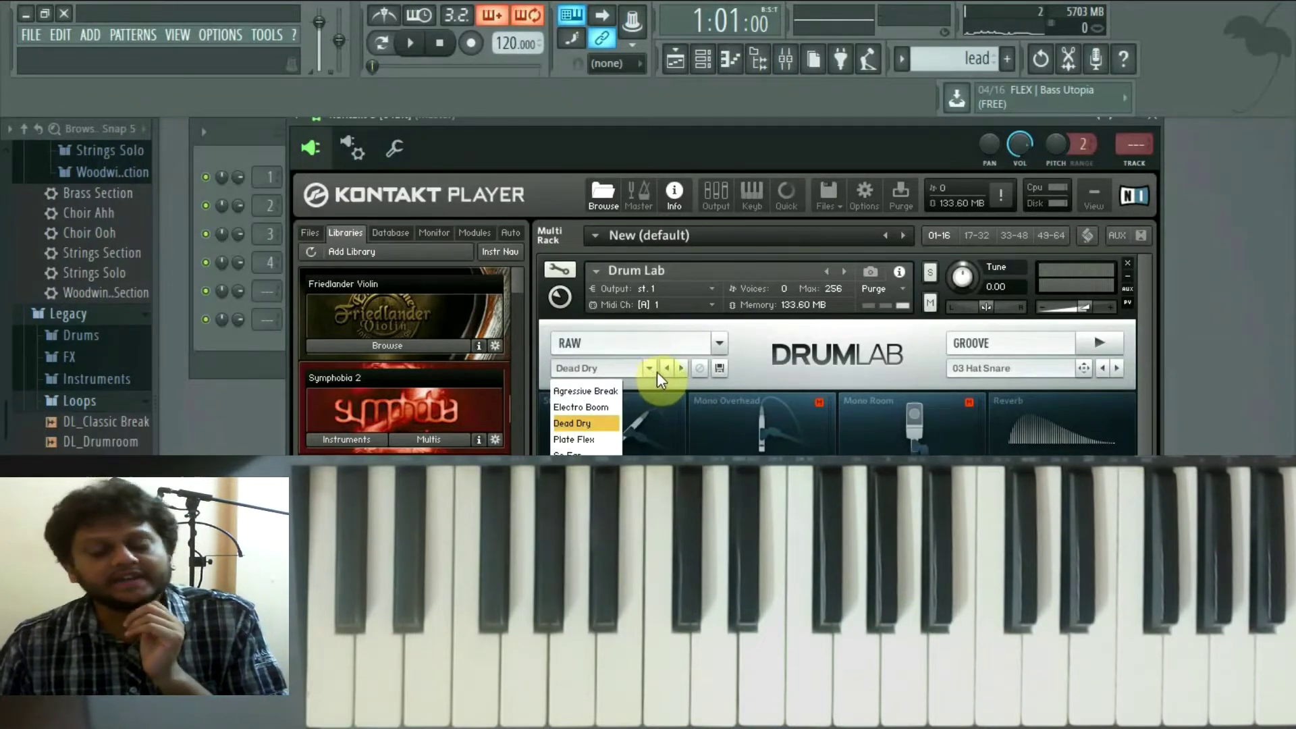
pyautogui.click(657, 371)
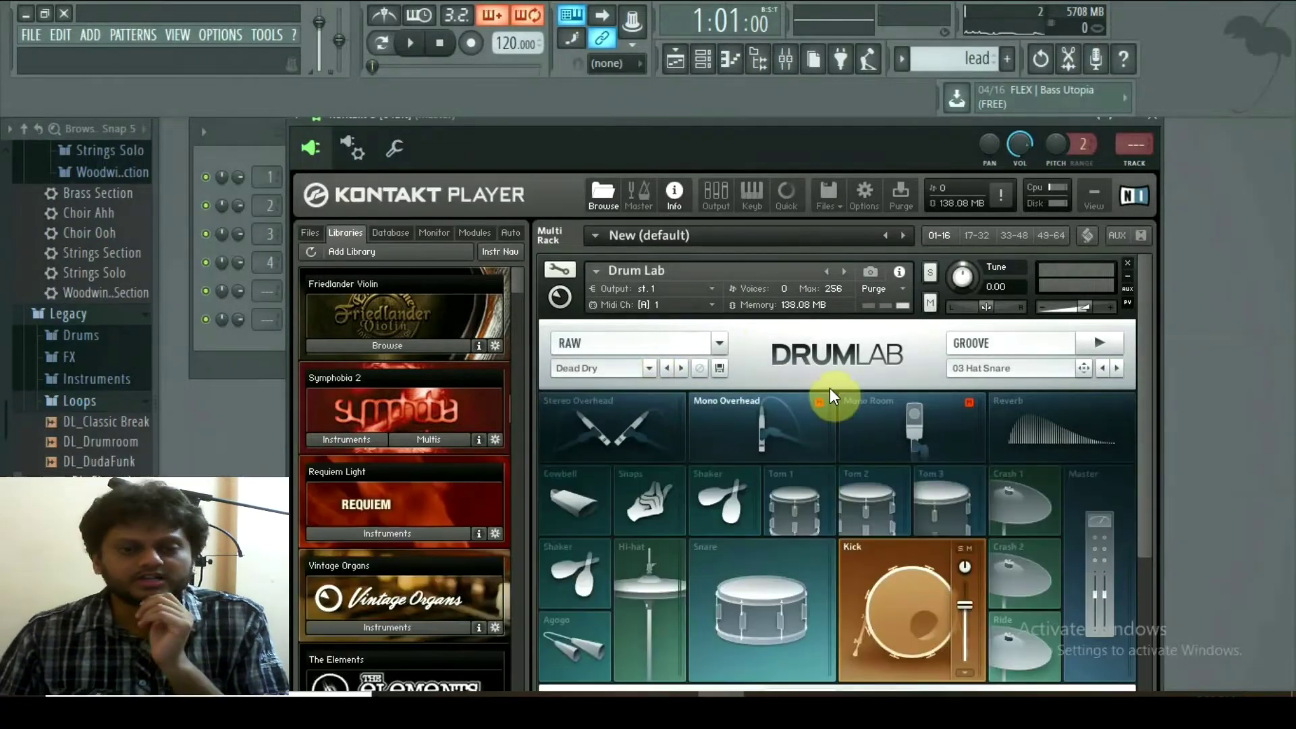
pyautogui.click(649, 369)
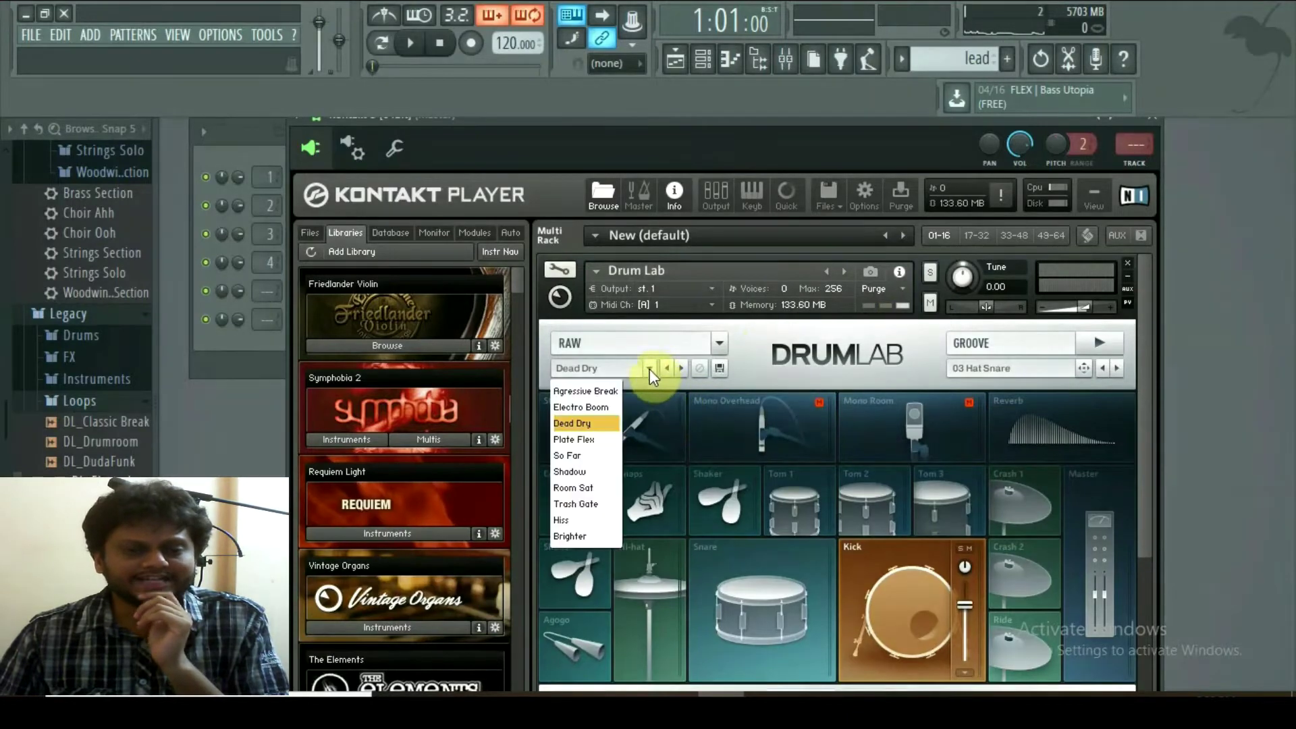
pyautogui.click(589, 458)
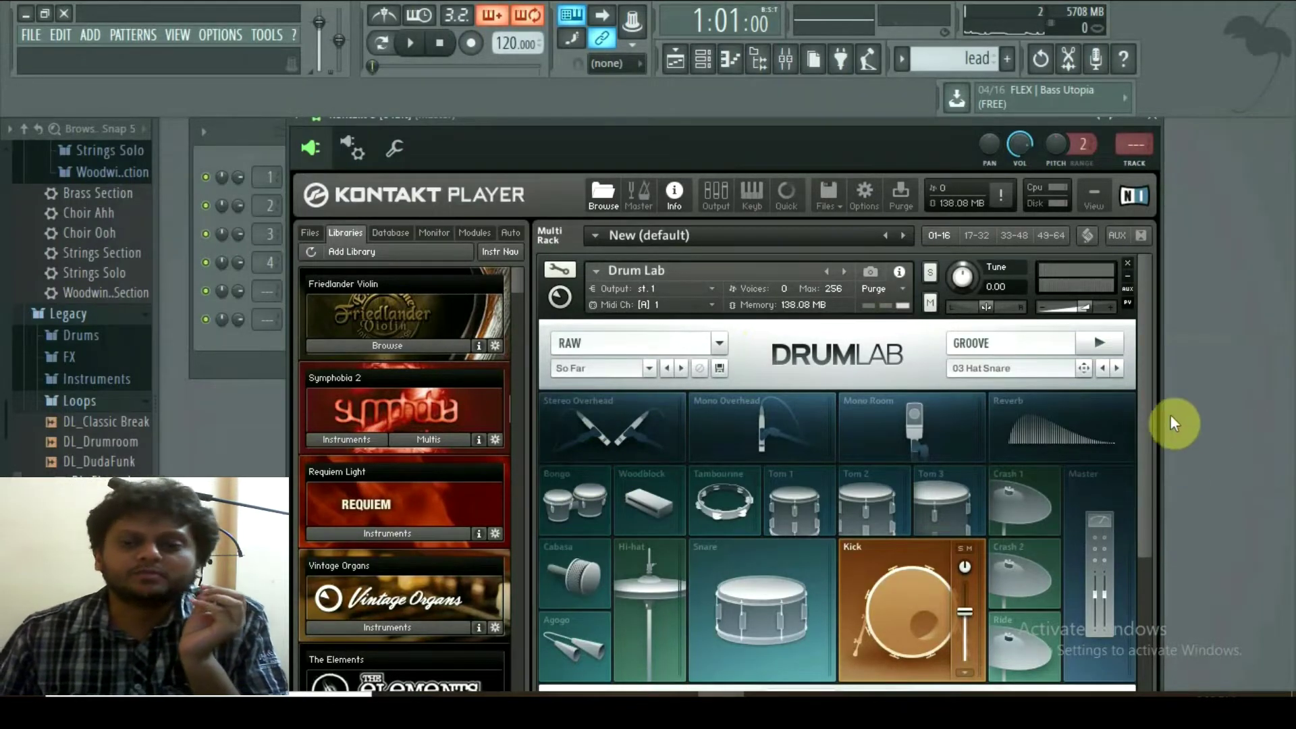
pyautogui.click(1107, 338)
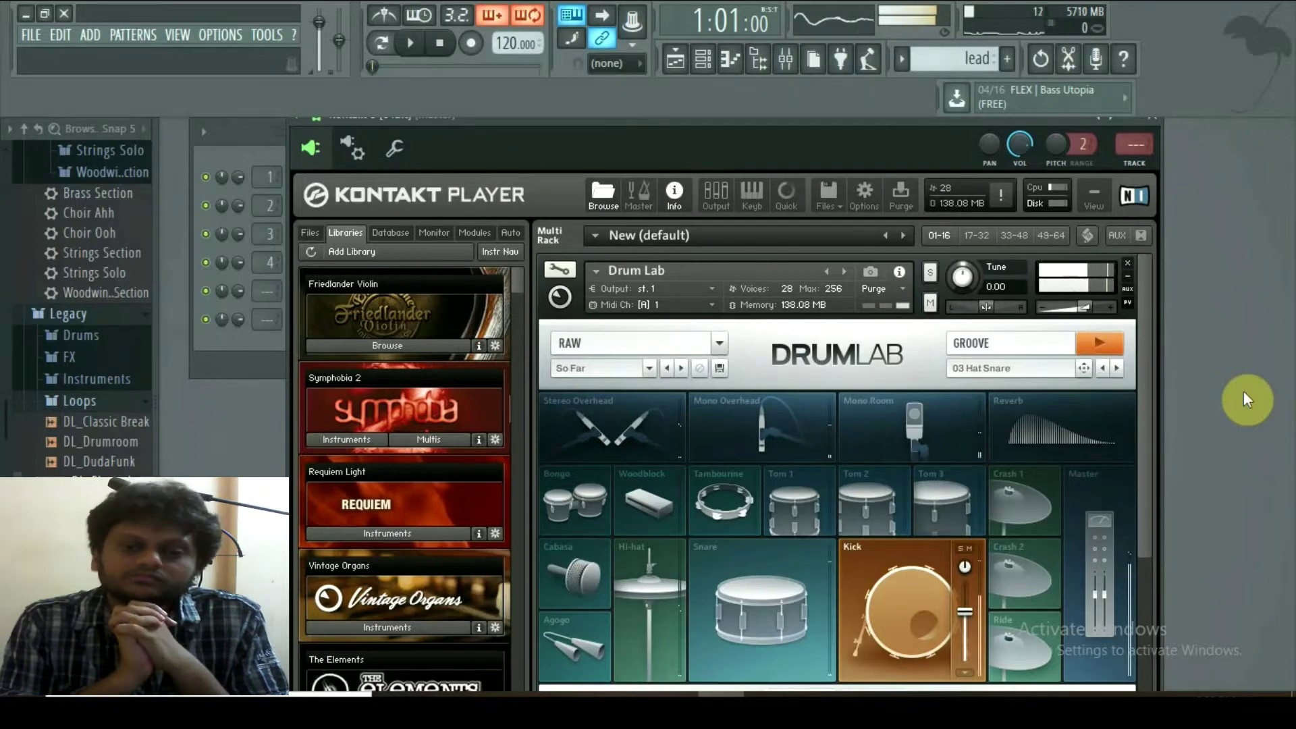
pyautogui.click(1107, 336)
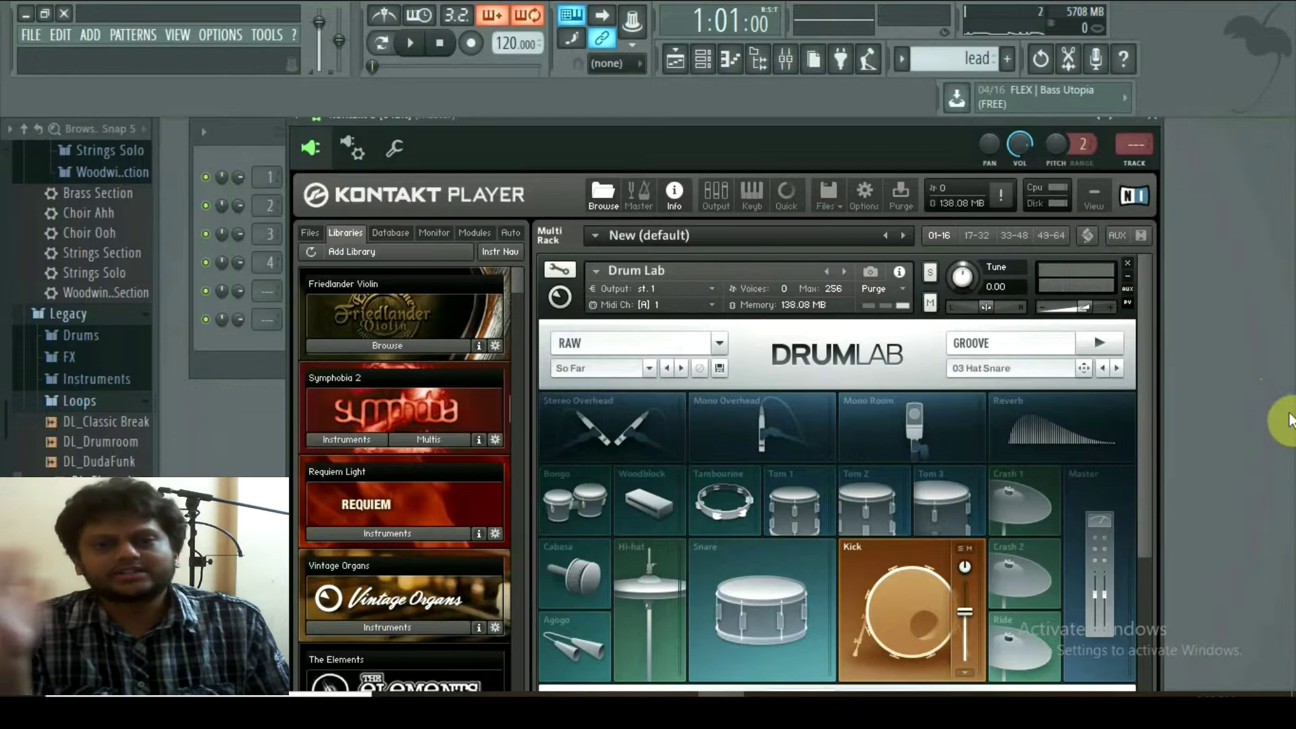
# - Load Drum Lab's Agressive Break preset and play the 03 Hat Snare groove with it
pyautogui.click(648, 368)
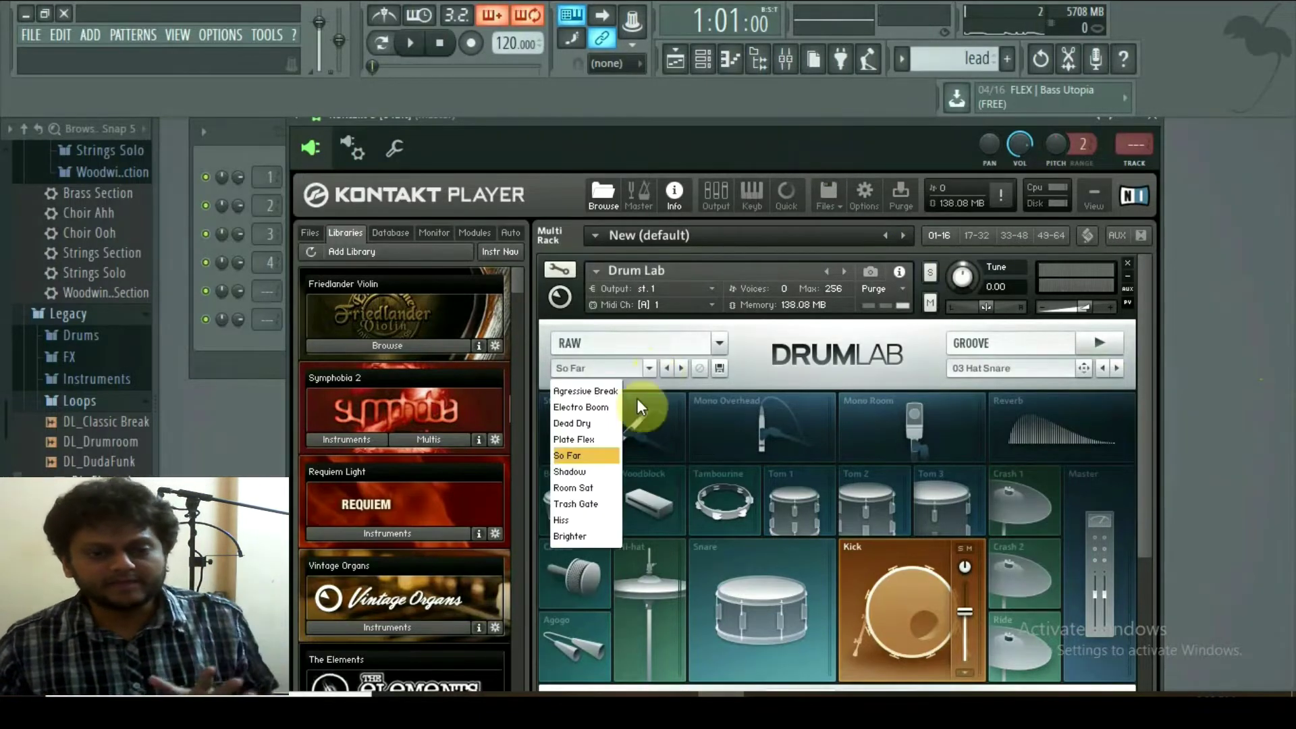
pyautogui.click(610, 390)
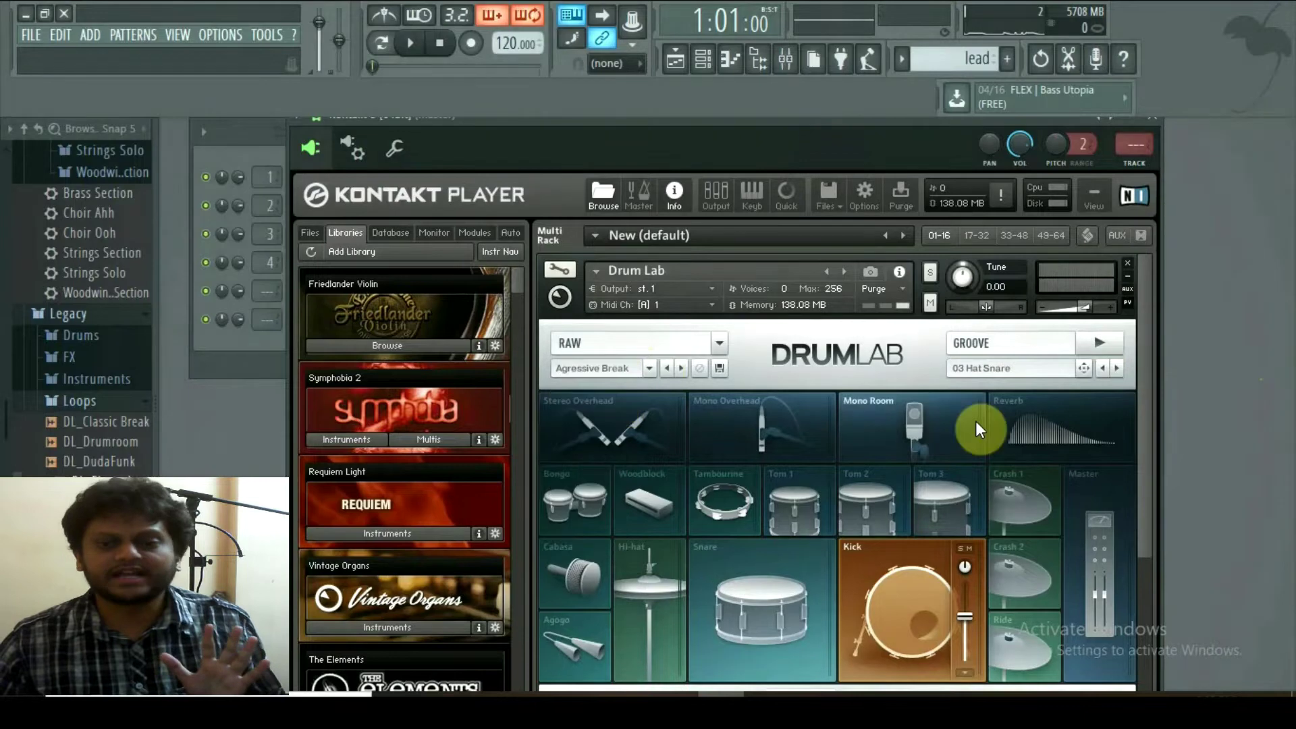
pyautogui.click(1097, 345)
pyautogui.click(1100, 345)
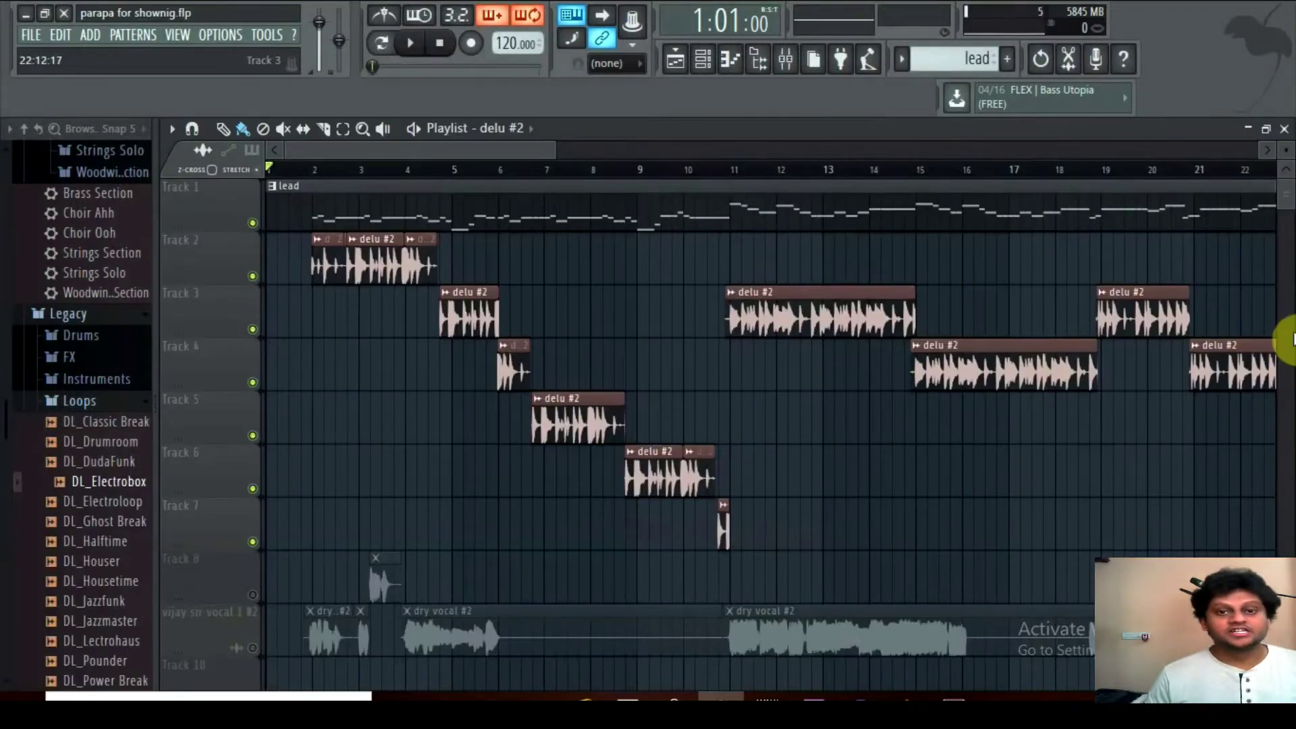
# - Play the lead and delu #2 clips from the start with the whole arrangement in view, and stop playback near bar 28
pyautogui.press('space')
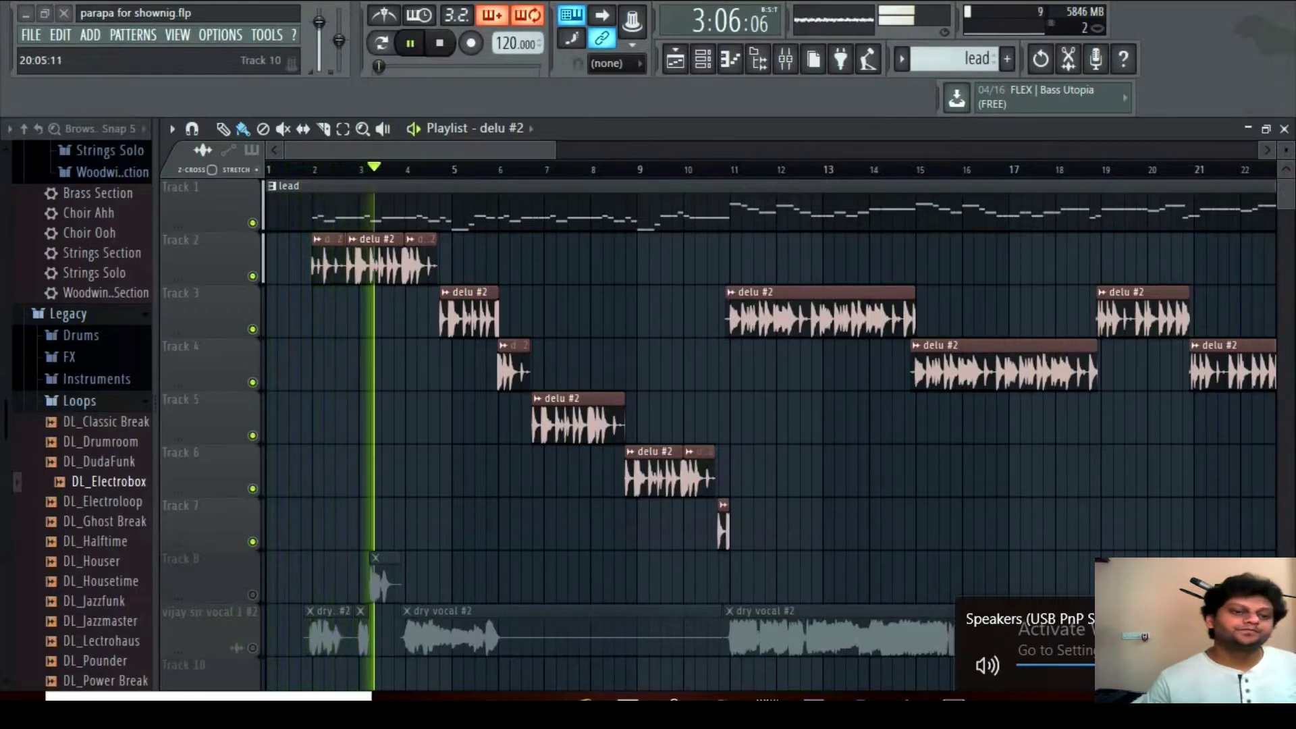
pyautogui.moveTo(555, 145); pyautogui.dragTo(572, 144)
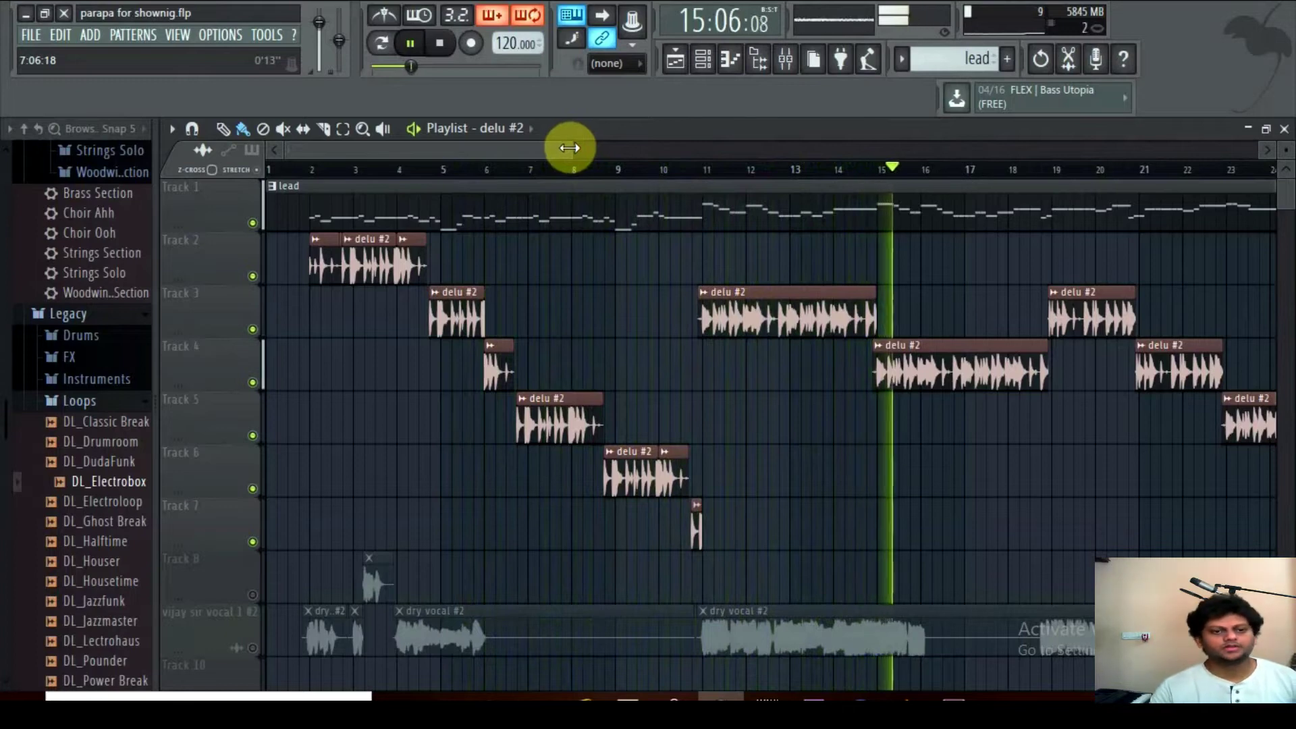
pyautogui.moveTo(571, 153); pyautogui.dragTo(854, 149)
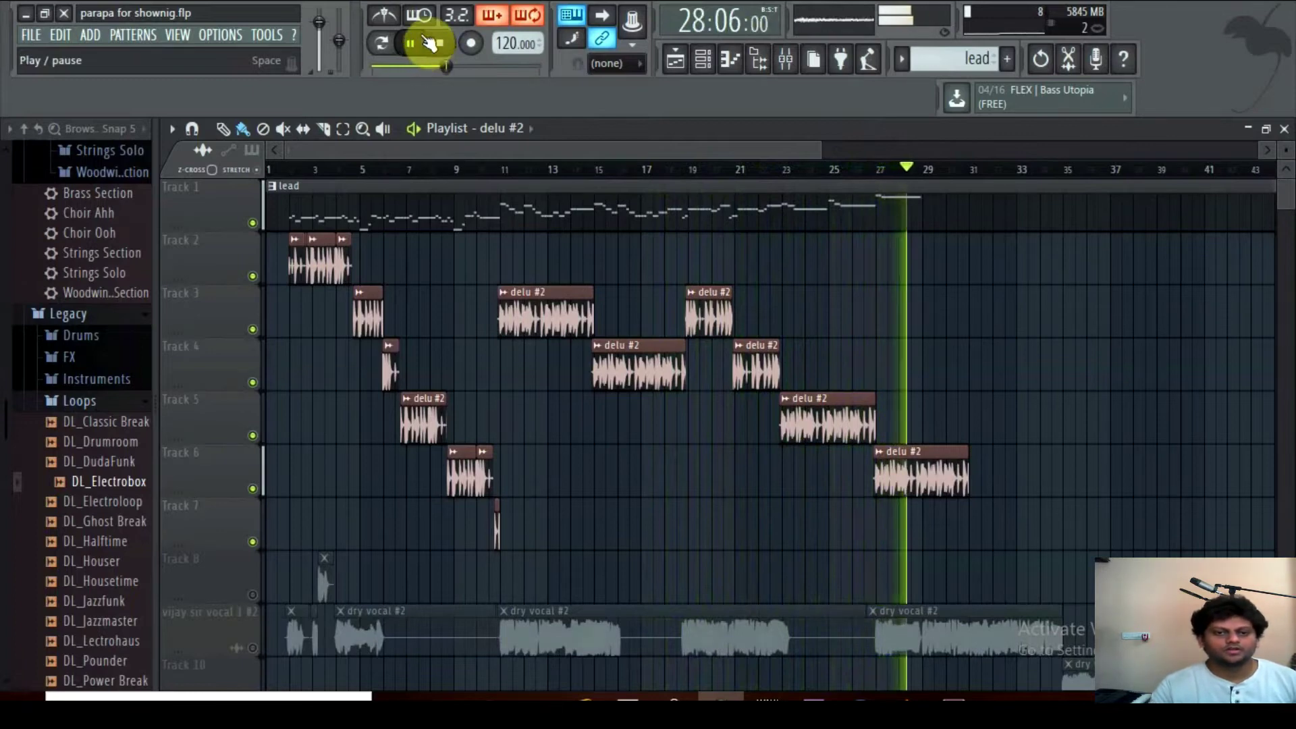
pyautogui.click(444, 46)
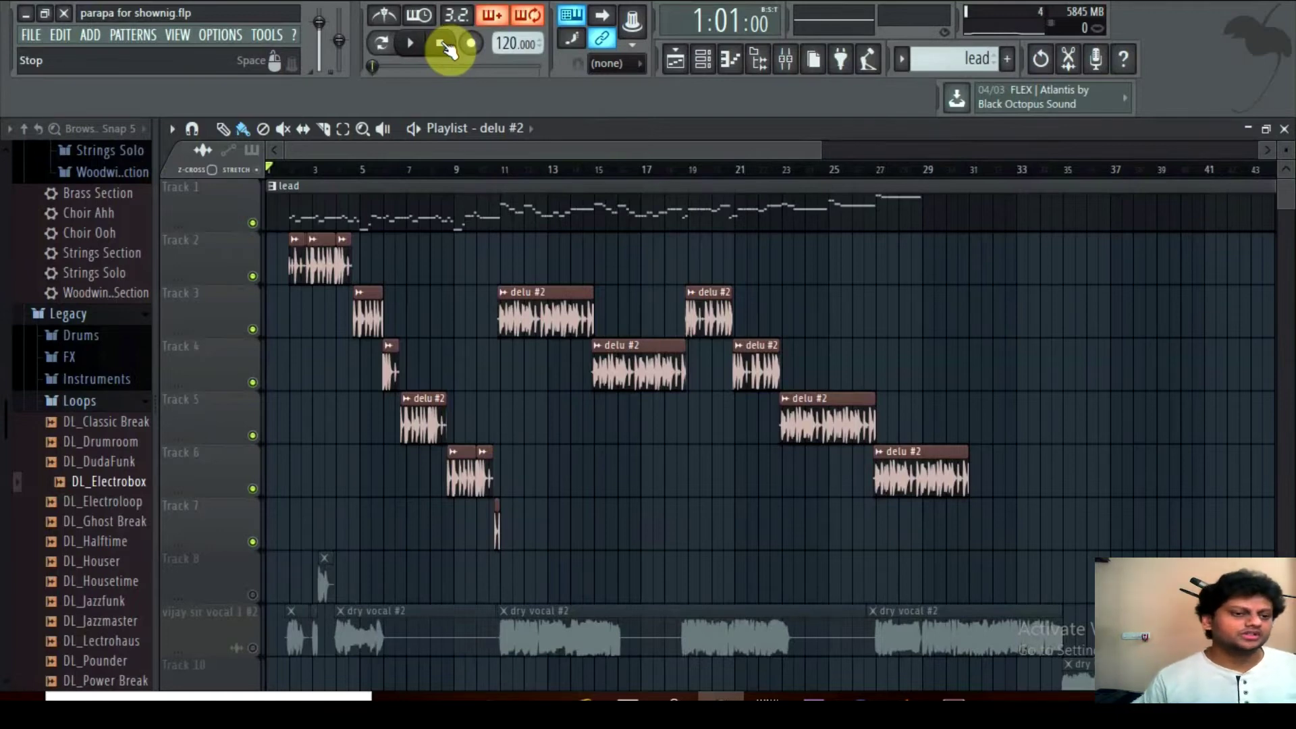
# - Play the arrangement with the dry vocals, lower the dry vocal #2 mixer track's volume during playback, and stop the song near bar 28
pyautogui.press('space')
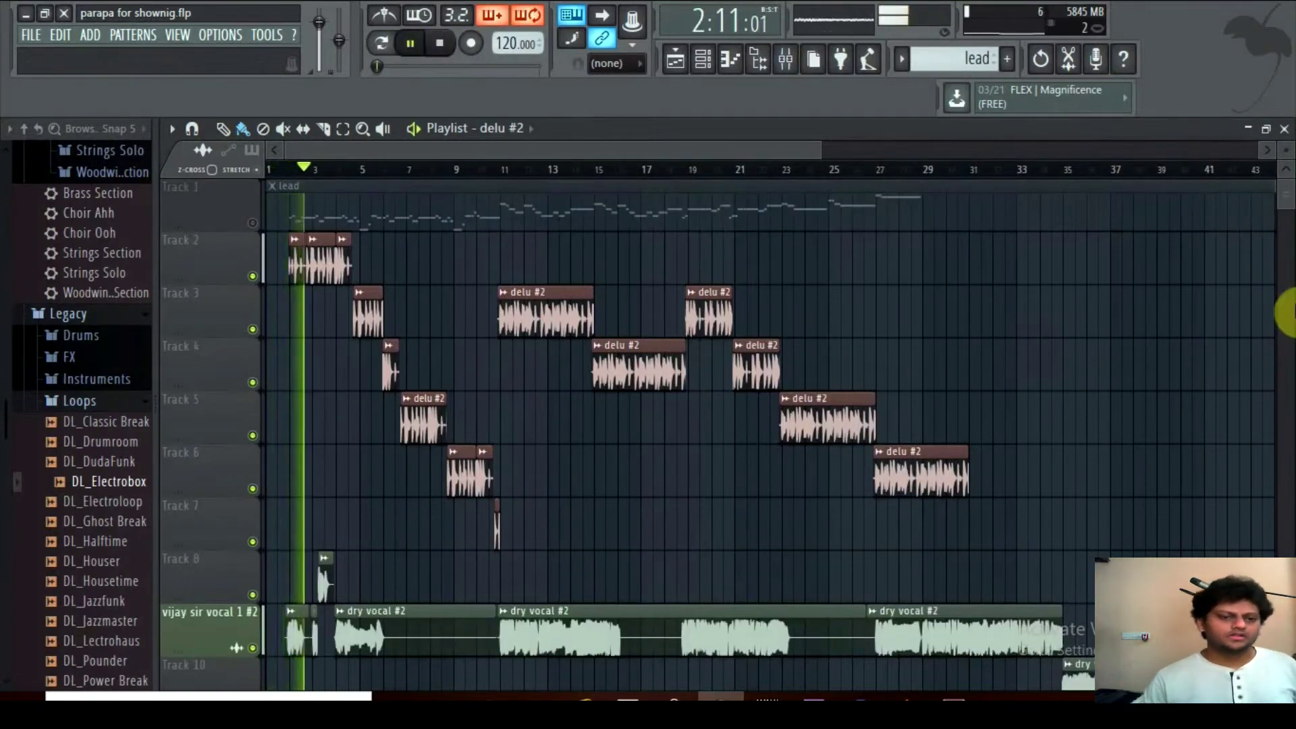
pyautogui.click(791, 61)
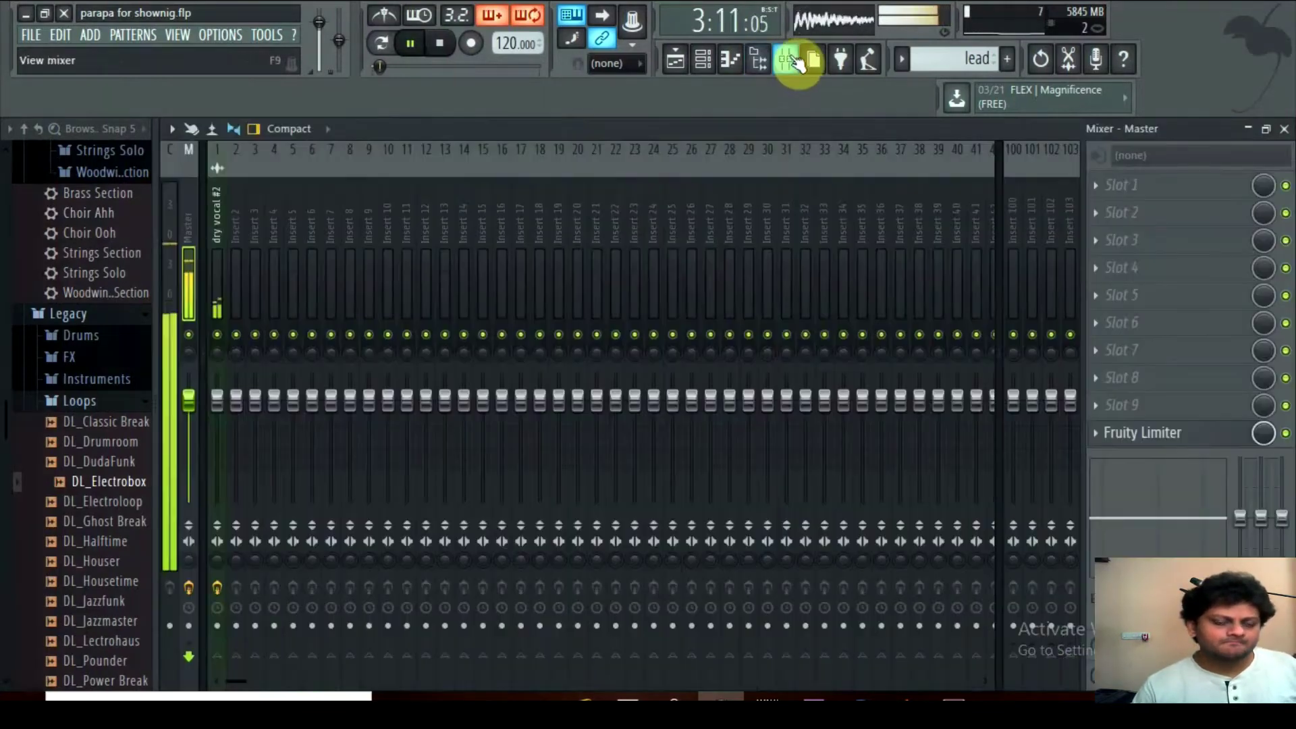
pyautogui.moveTo(217, 400); pyautogui.dragTo(223, 423)
pyautogui.click(220, 428)
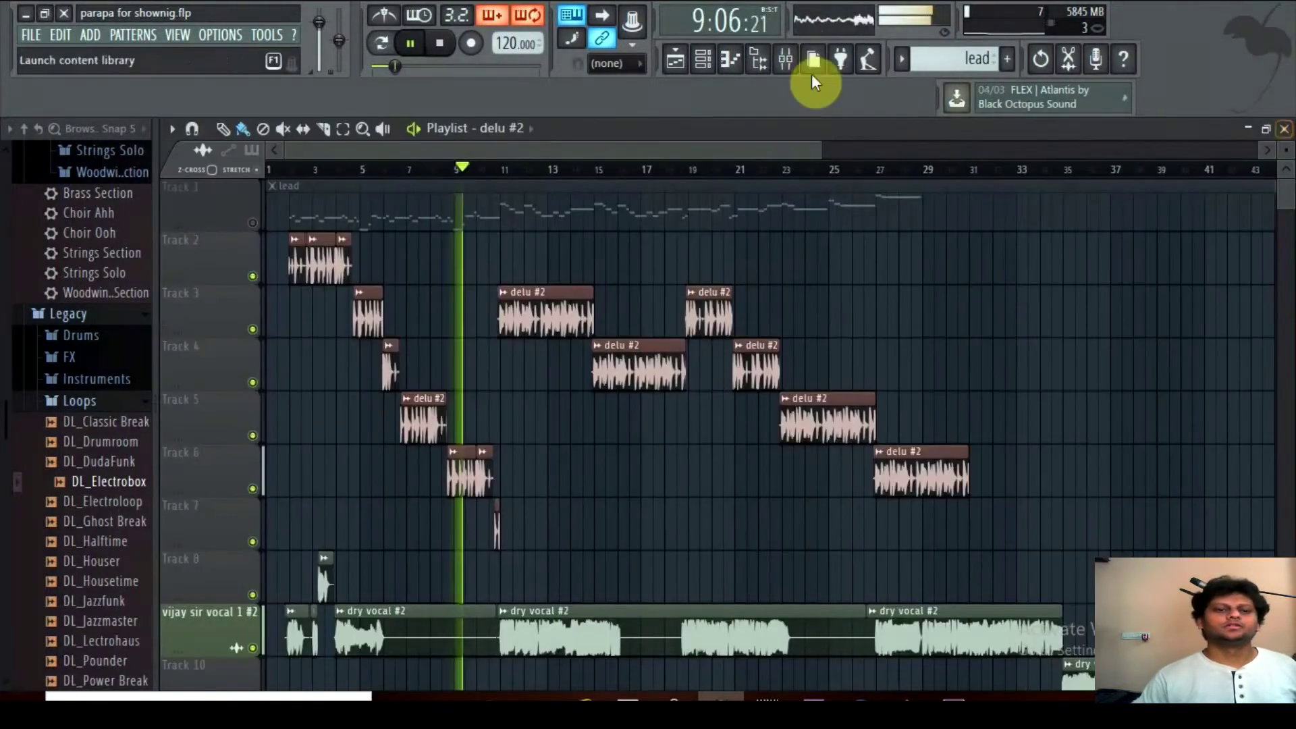
pyautogui.click(1284, 129)
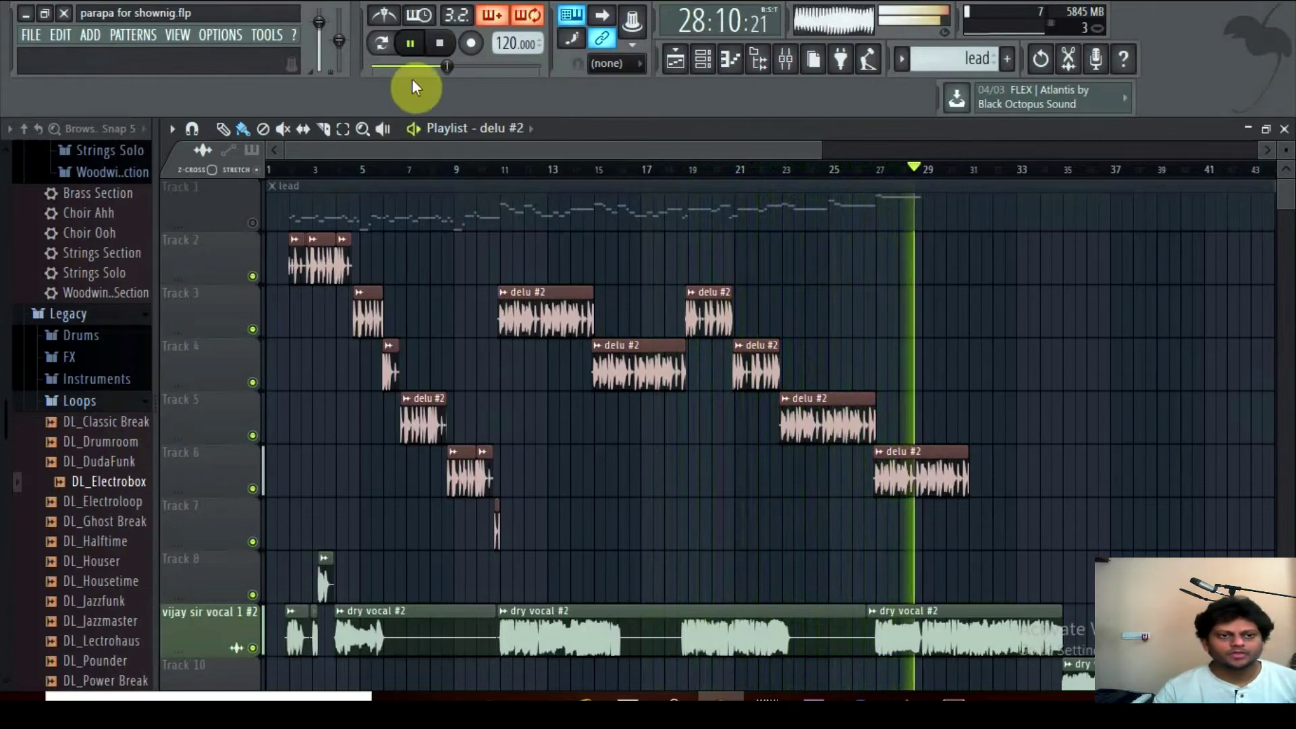
pyautogui.click(439, 43)
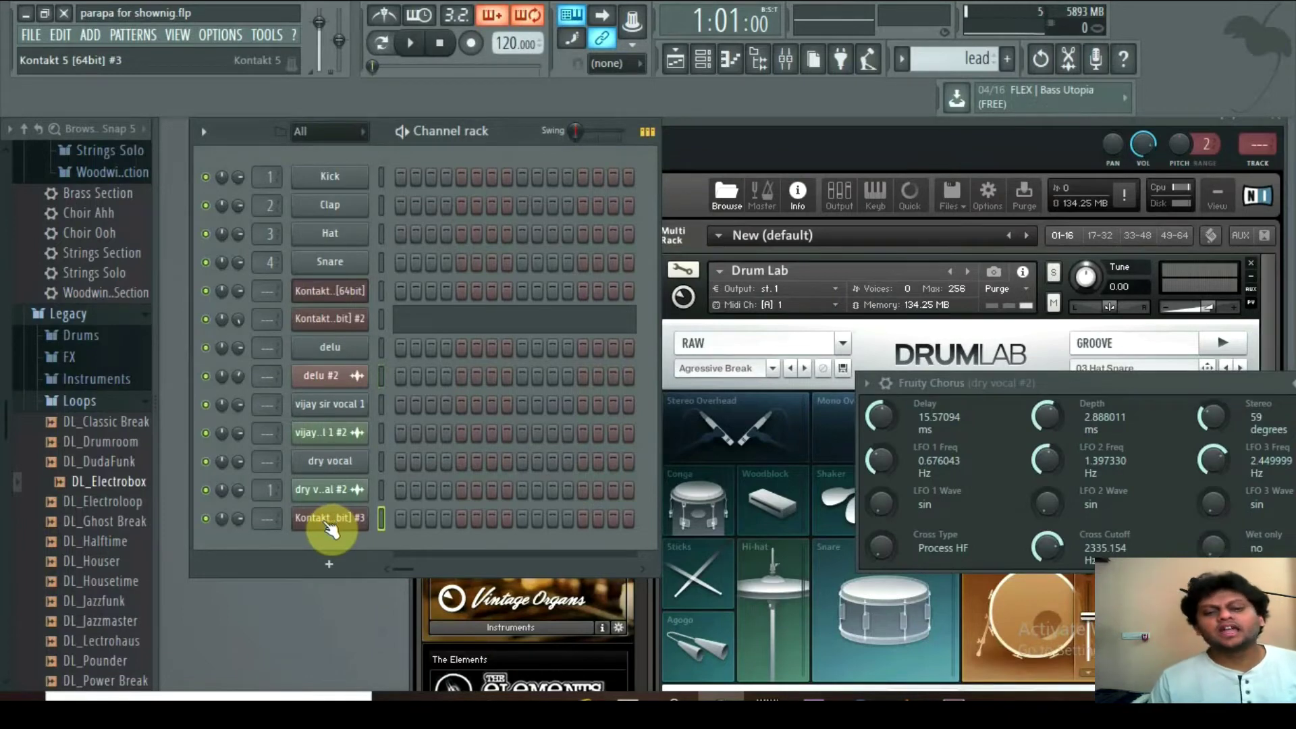
# - Open the Kontakt 5 #3 channel's Infinitys Edge instrument and bring up the playlist's lower empty tracks
pyautogui.click(328, 521)
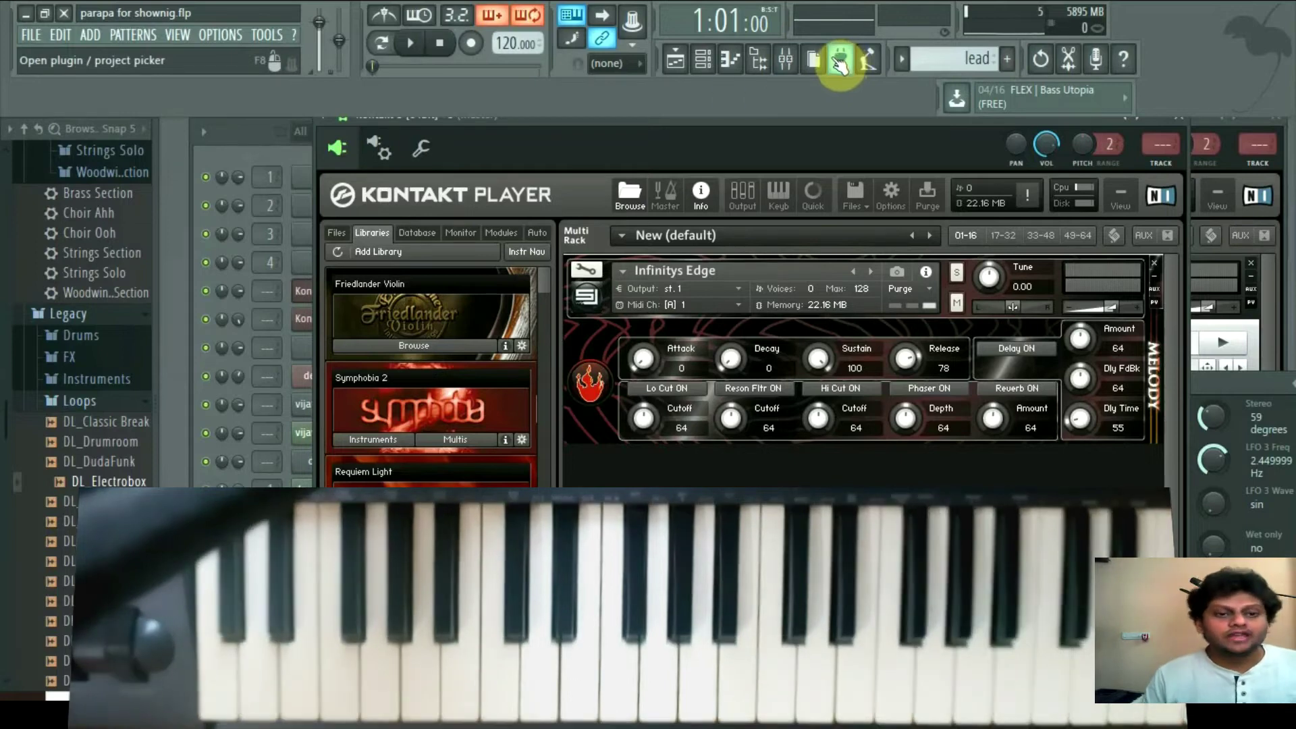
pyautogui.click(679, 62)
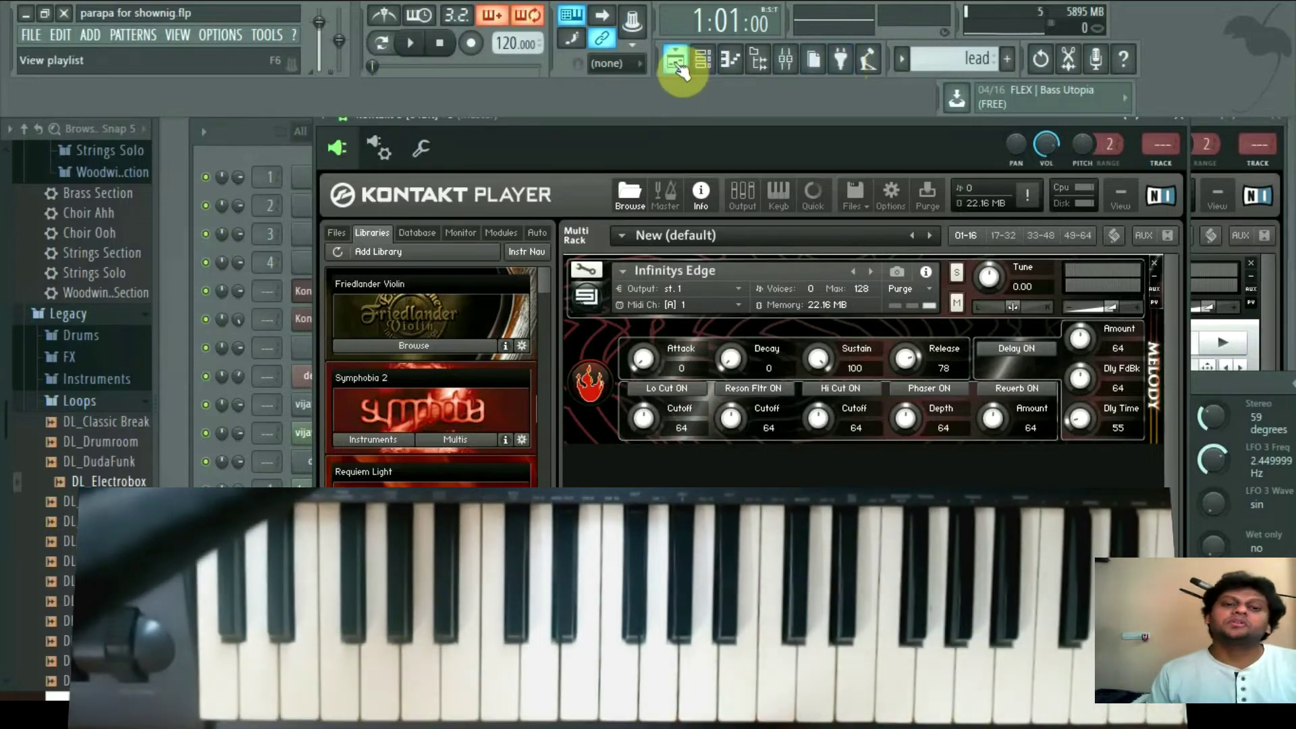
pyautogui.scroll(-4, 622, 288)
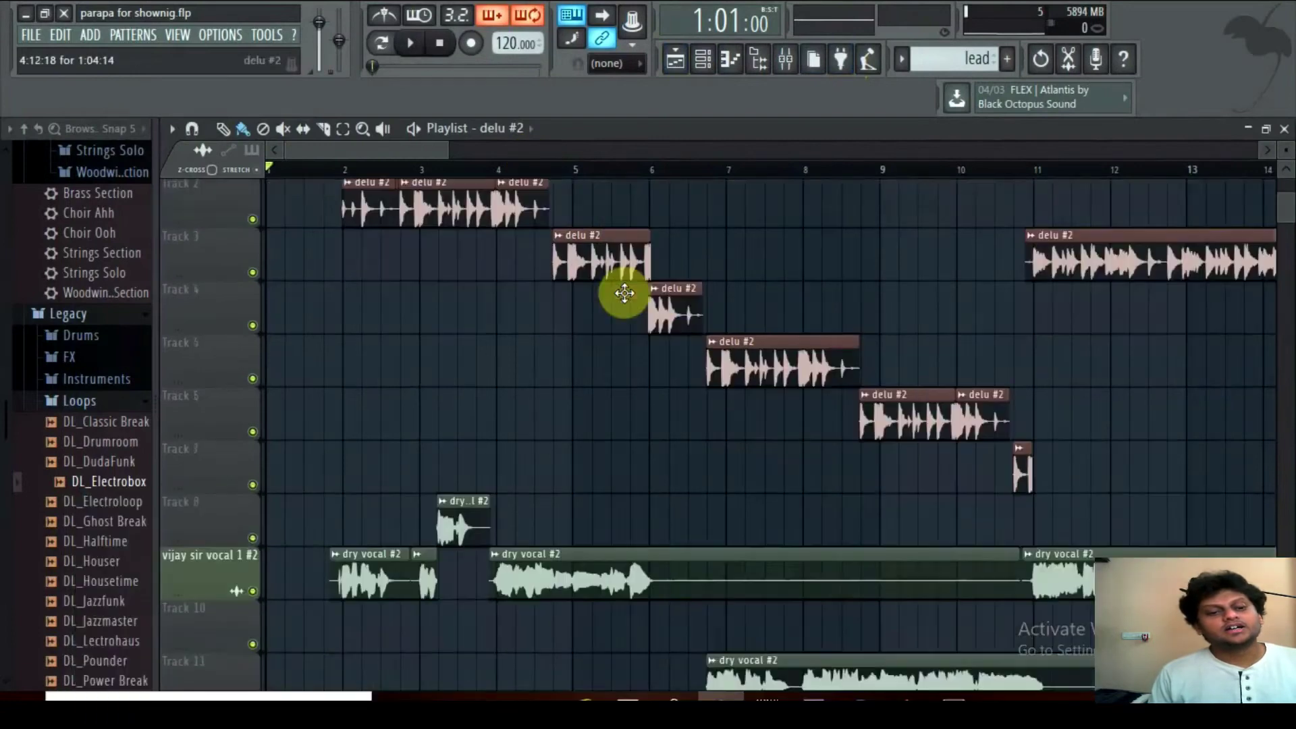
pyautogui.scroll(-2, 624, 292)
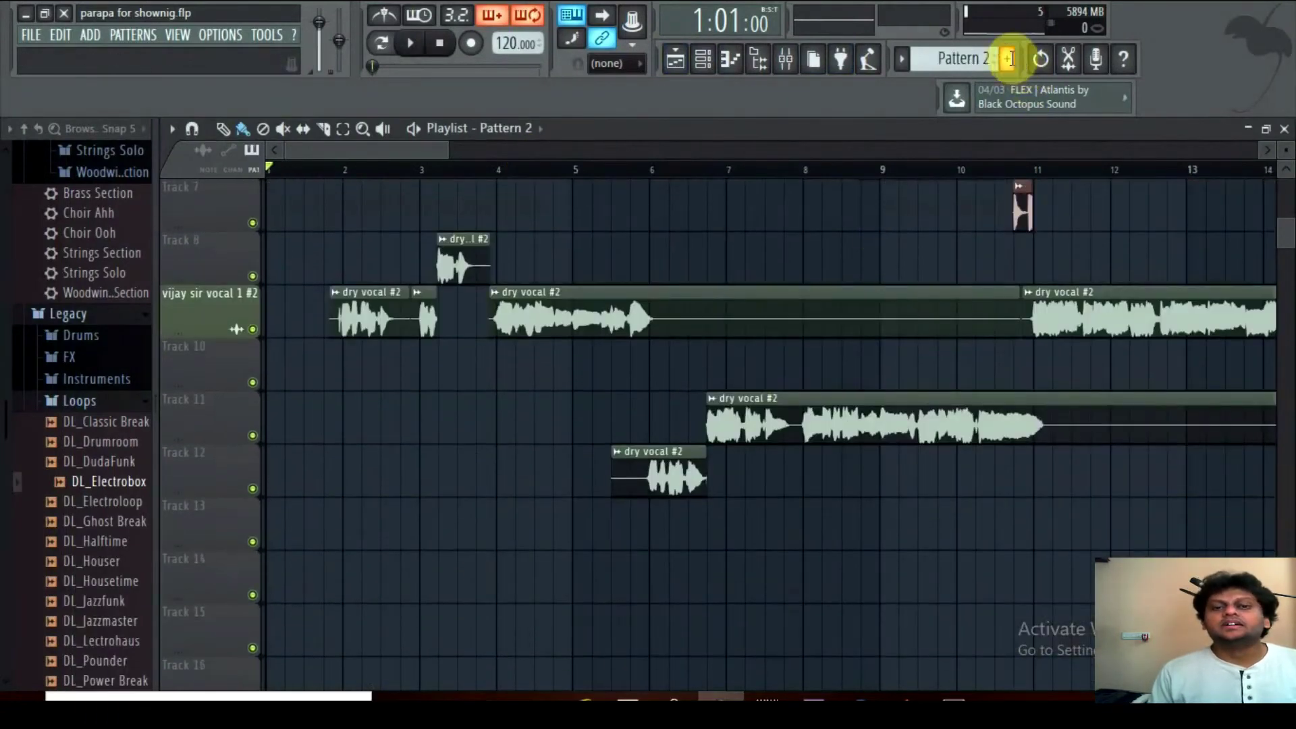
# - Create a new pattern named "Strign chords" and place it at bar 1 of Track 14
pyautogui.click(1007, 59)
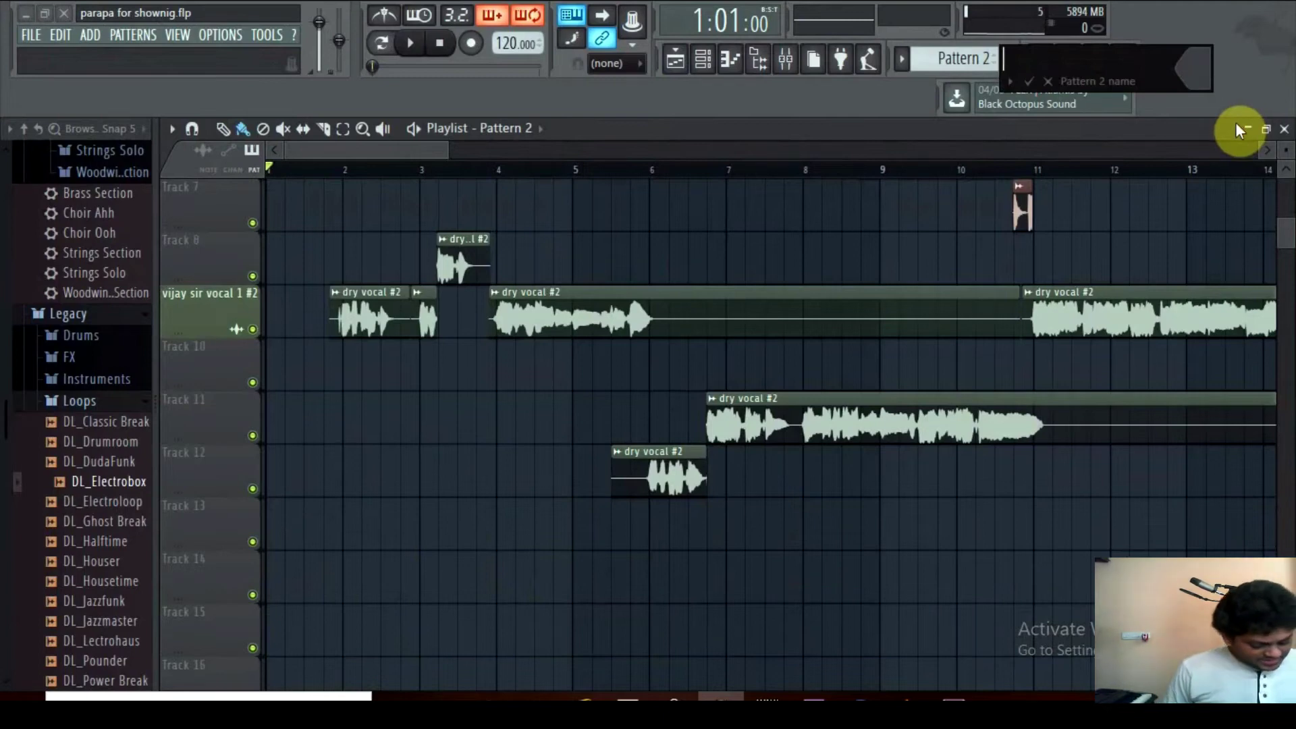
pyautogui.write('Strign chords')
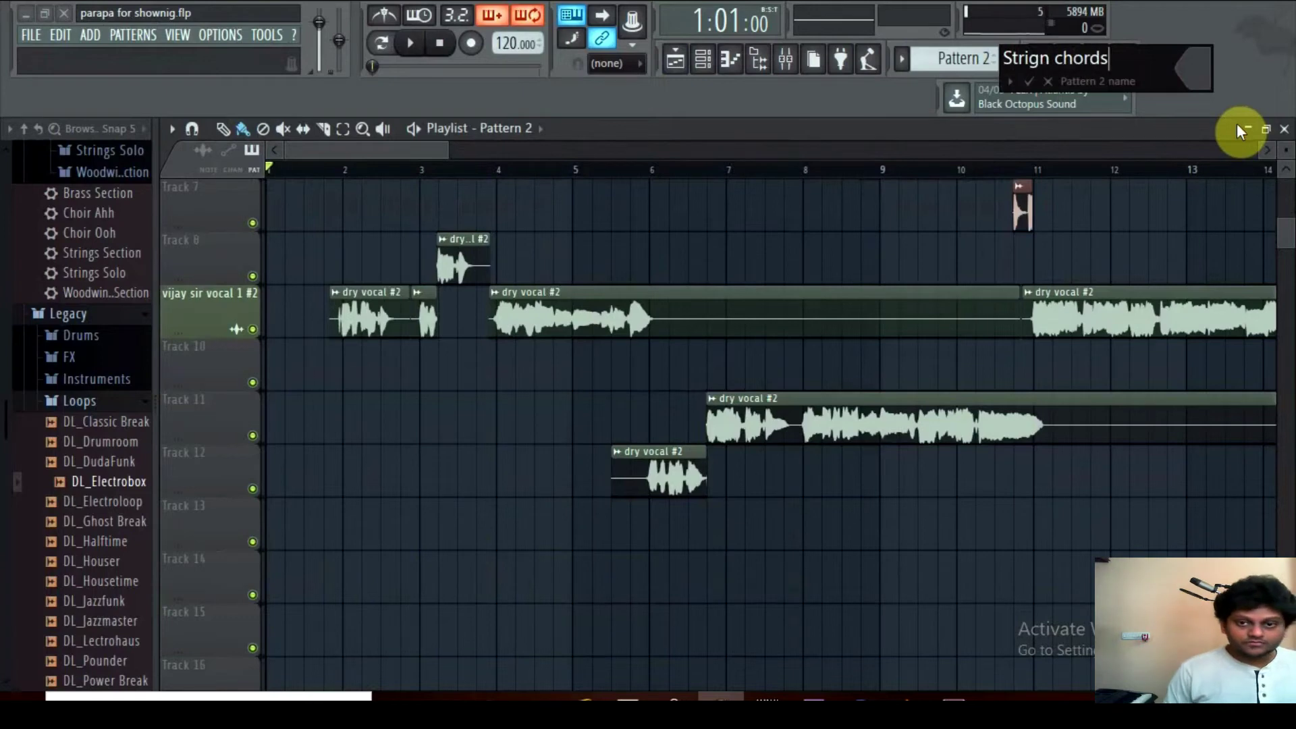
pyautogui.press('Return')
pyautogui.scroll(-2, 769, 364)
pyautogui.click(338, 459)
pyautogui.scroll(-2, 1065, 342)
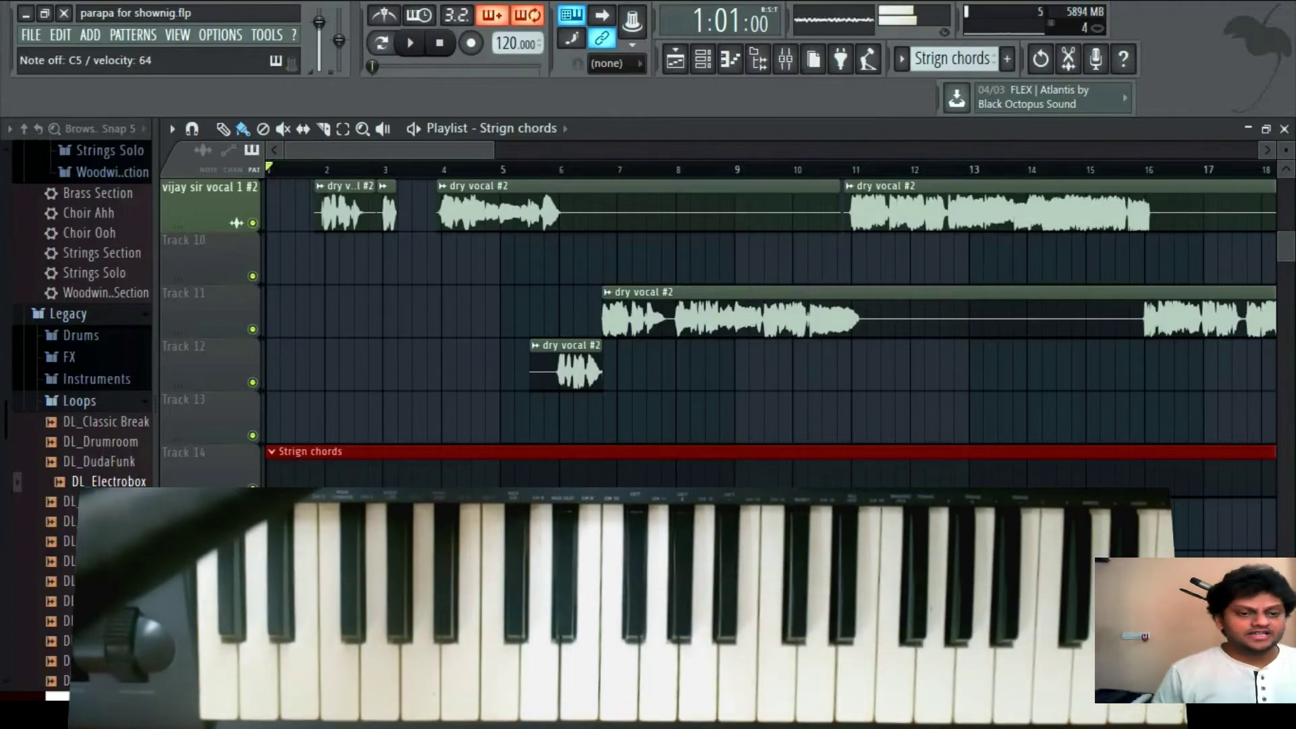
# - Record notes and automation into the Strign chords pattern, playing a D#5, G5 and A#5 chord at bar 2, and end recording
pyautogui.scroll(3, 873, 379)
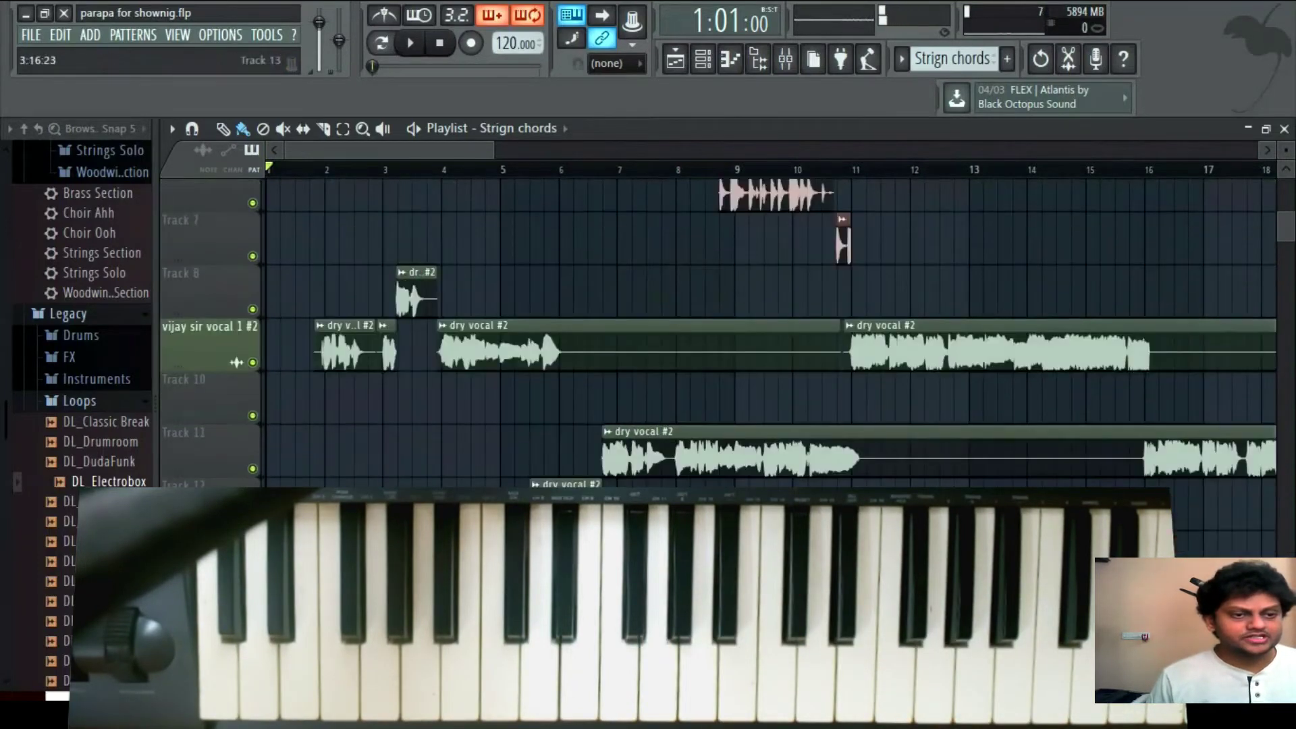
pyautogui.scroll(1, 607, 270)
pyautogui.click(470, 42)
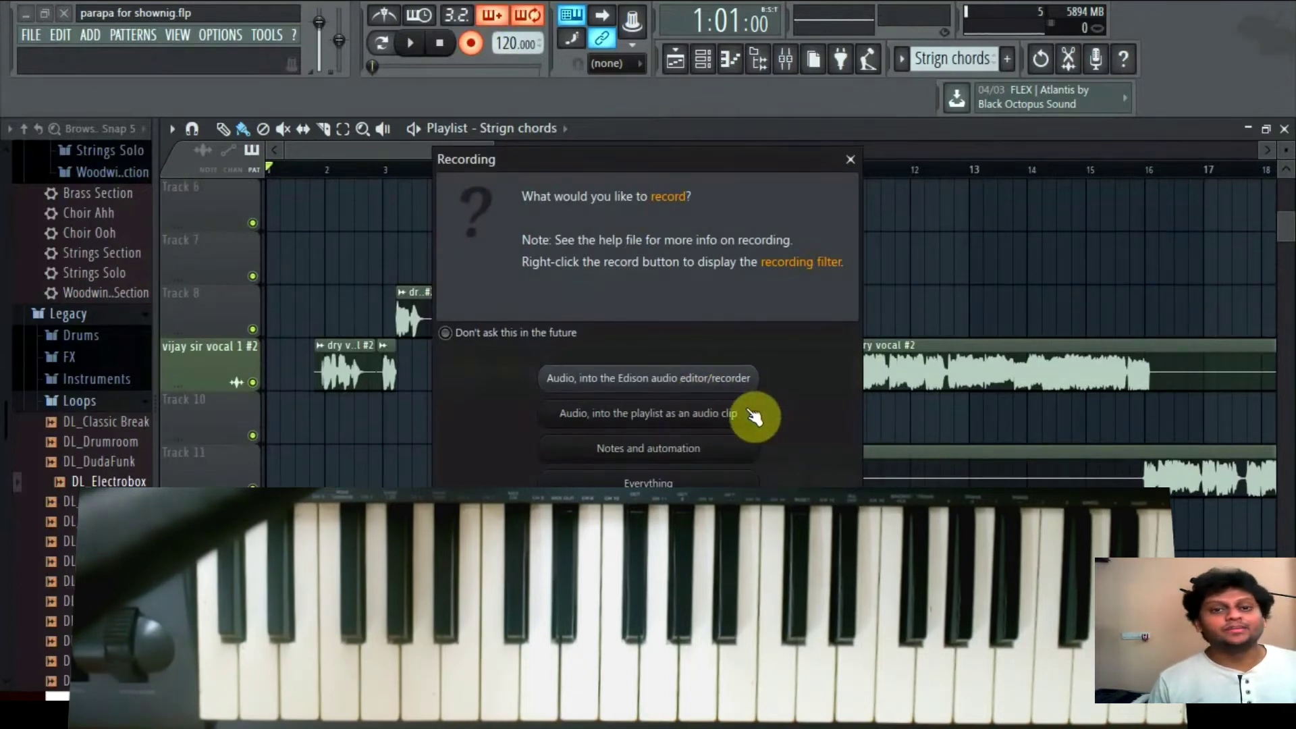
pyautogui.click(705, 451)
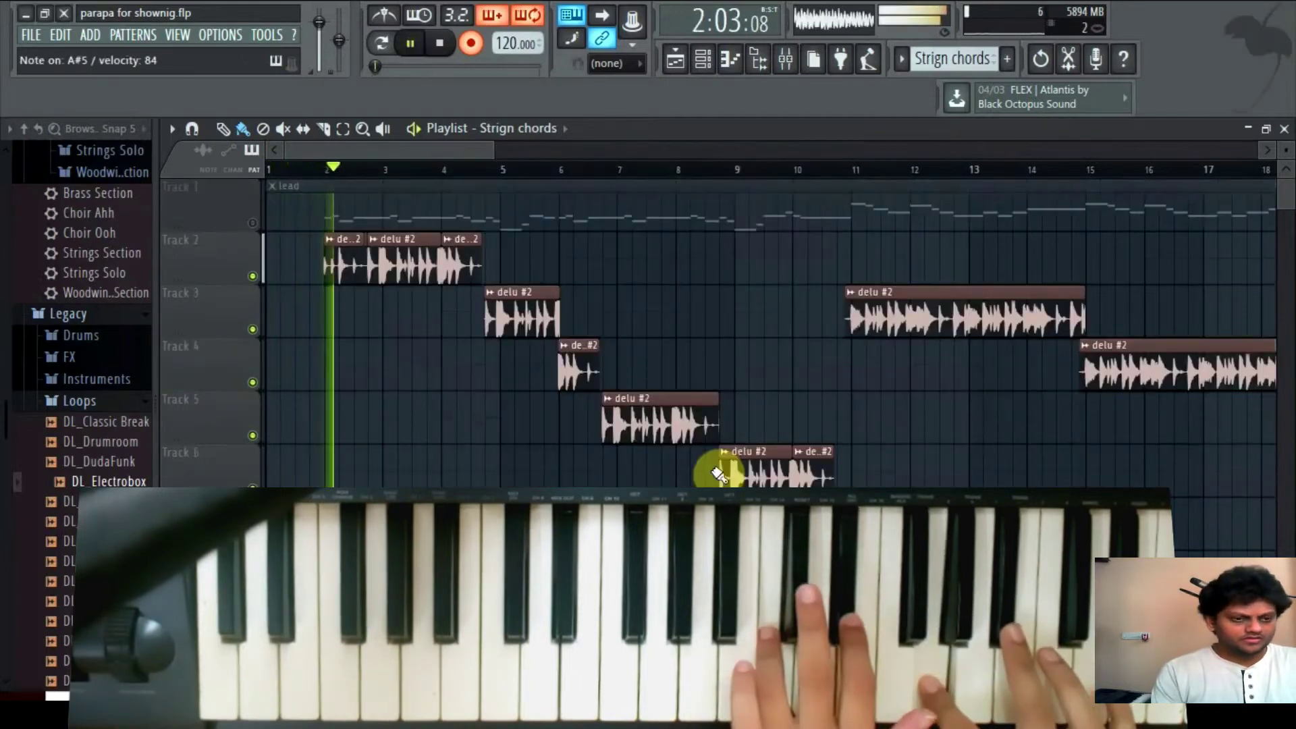
pyautogui.press('space')
pyautogui.click(471, 43)
# - Open the recorded chord in the piano roll, align its D#5, G5 and A#5 note starts to bar 2, and return to the playlist
pyautogui.scroll(-5, 454, 341)
pyautogui.doubleClick(413, 456)
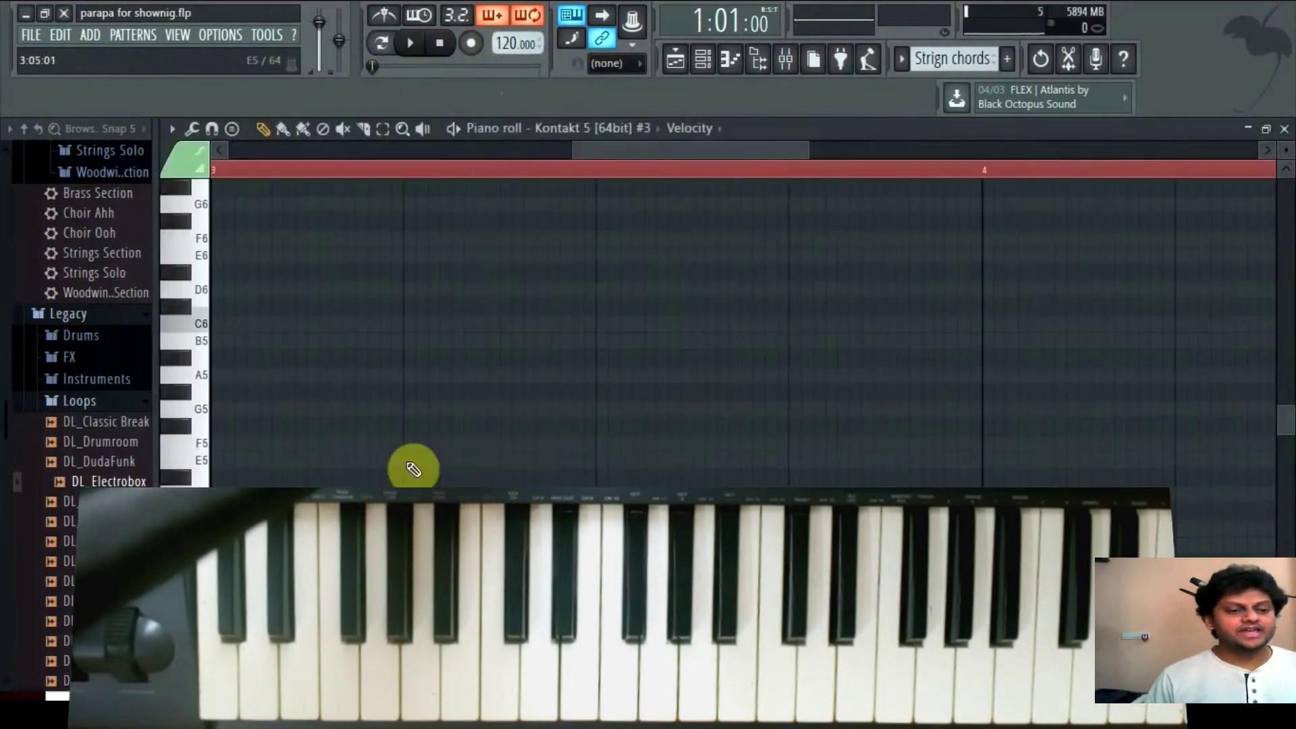
pyautogui.scroll(-3, 578, 159)
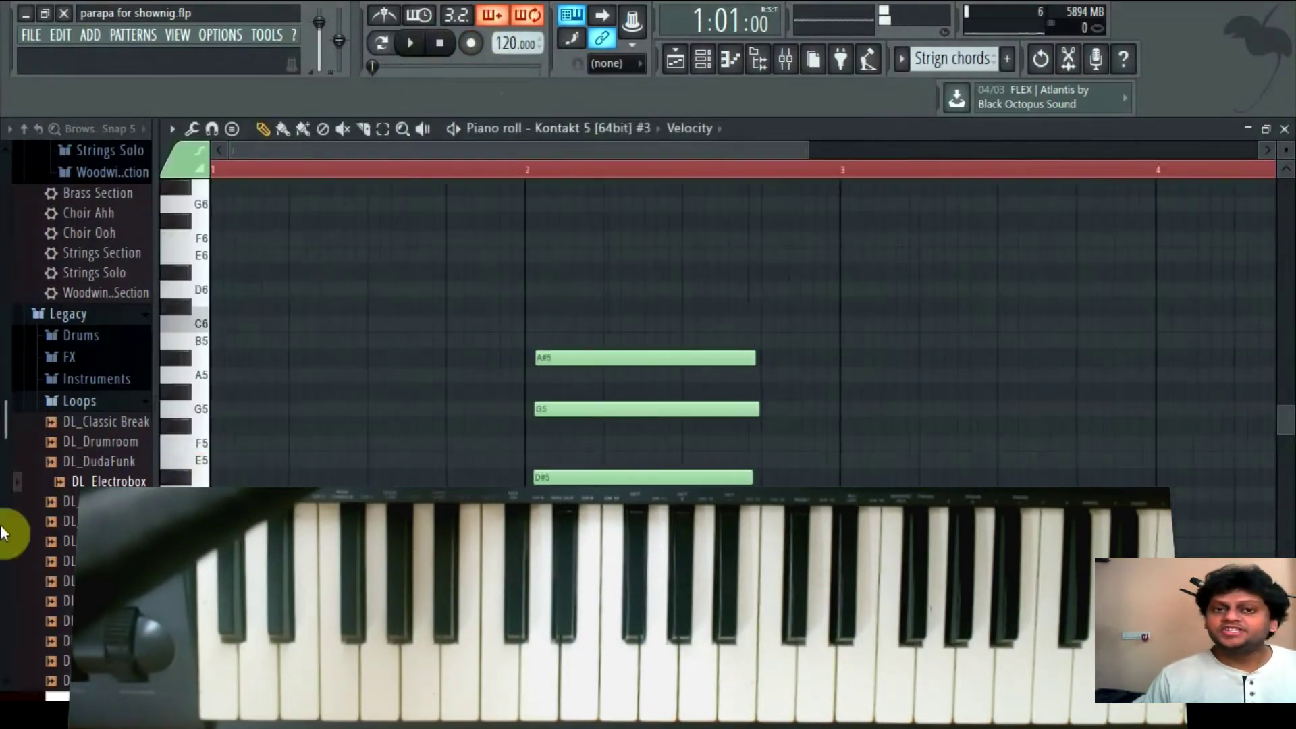
pyautogui.scroll(4, 497, 160)
pyautogui.scroll(2, 414, 156)
pyautogui.scroll(-2, 413, 155)
pyautogui.scroll(-3, 443, 159)
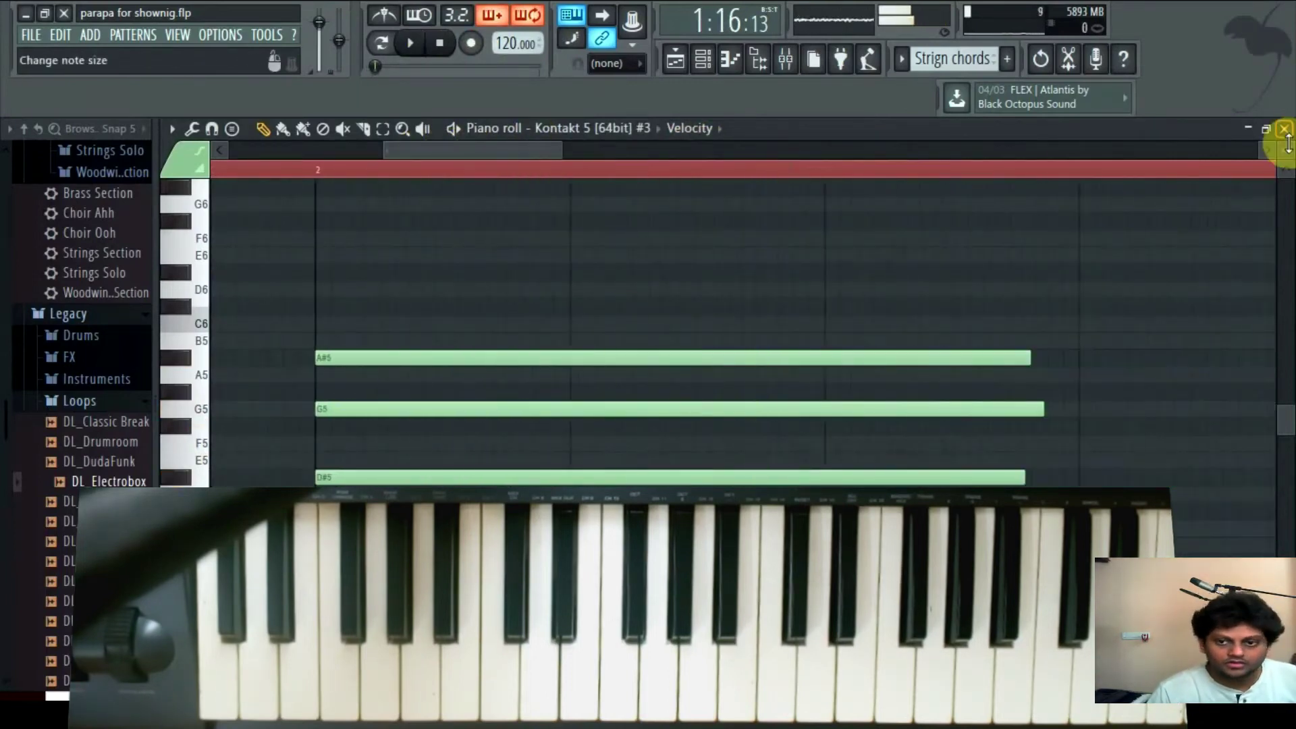
pyautogui.click(1284, 128)
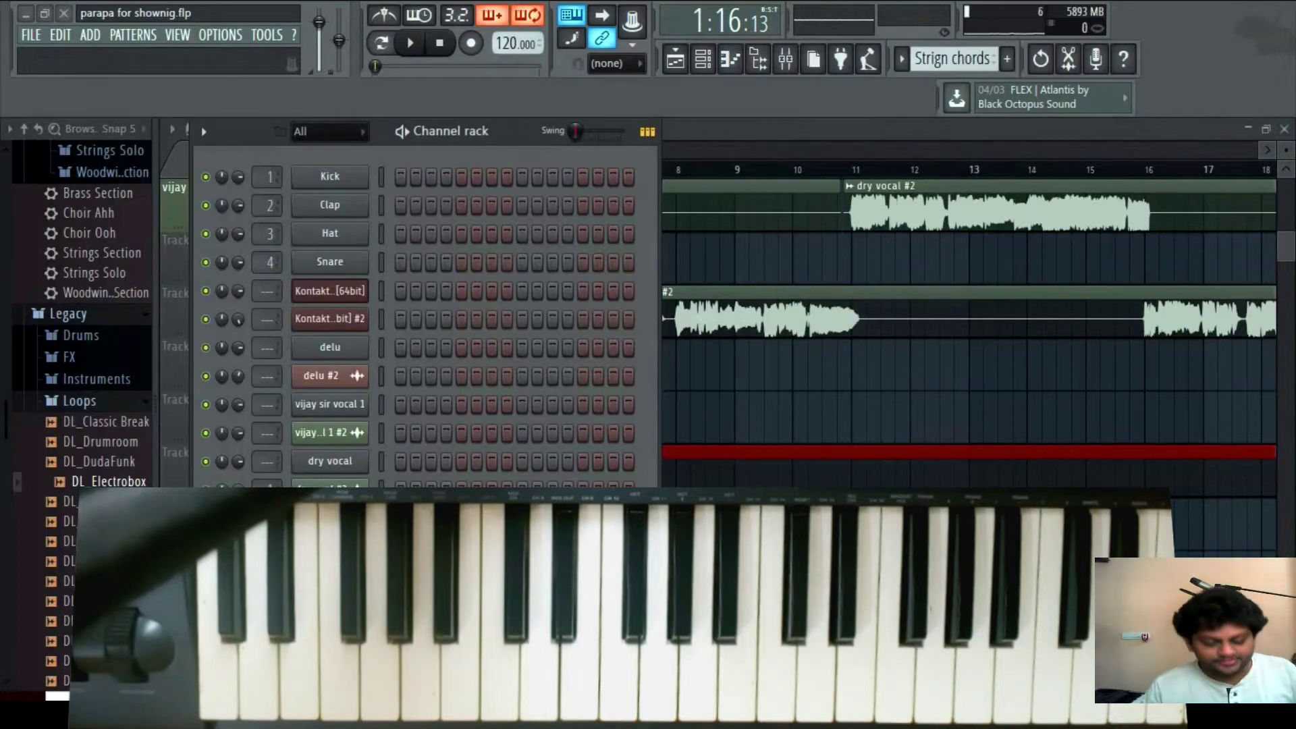
pyautogui.click(702, 64)
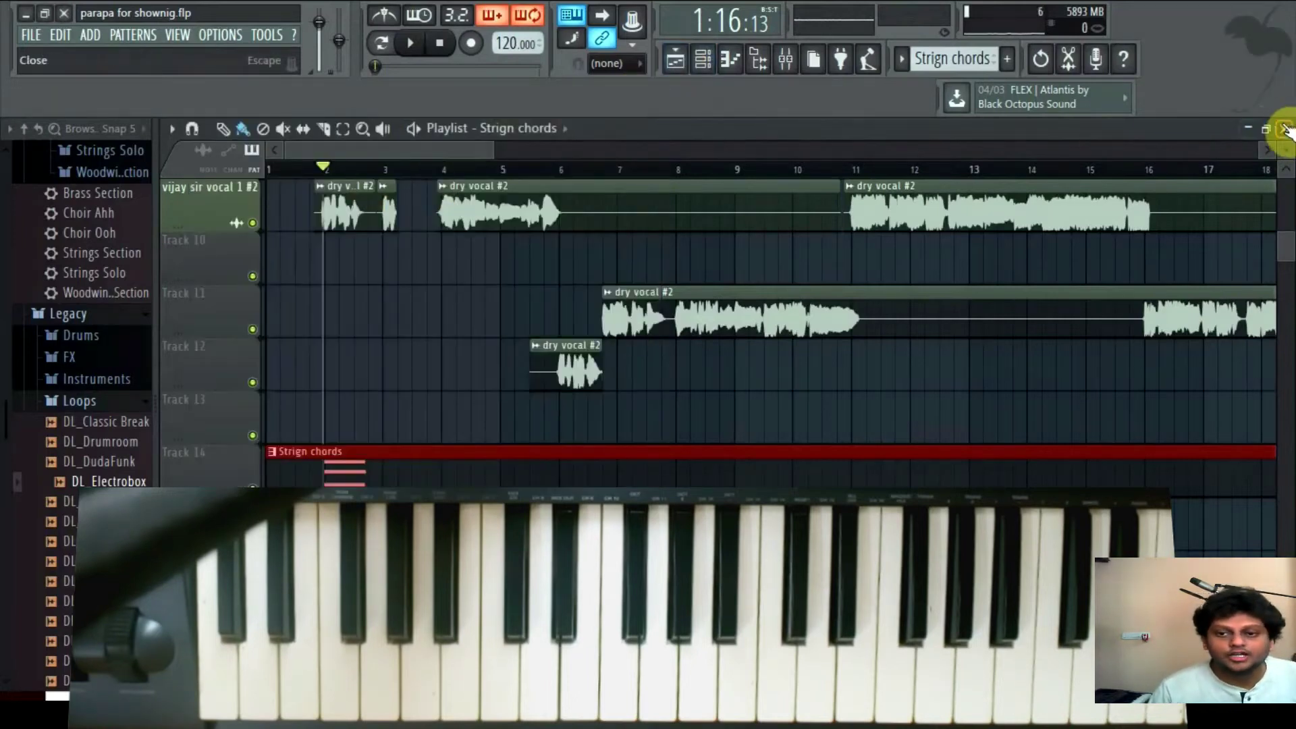
# - Route the selected Alien strings channel to mixer insert 2 and lower that track's volume to 68% (-7.8 dB)
pyautogui.click(1284, 128)
pyautogui.click(785, 60)
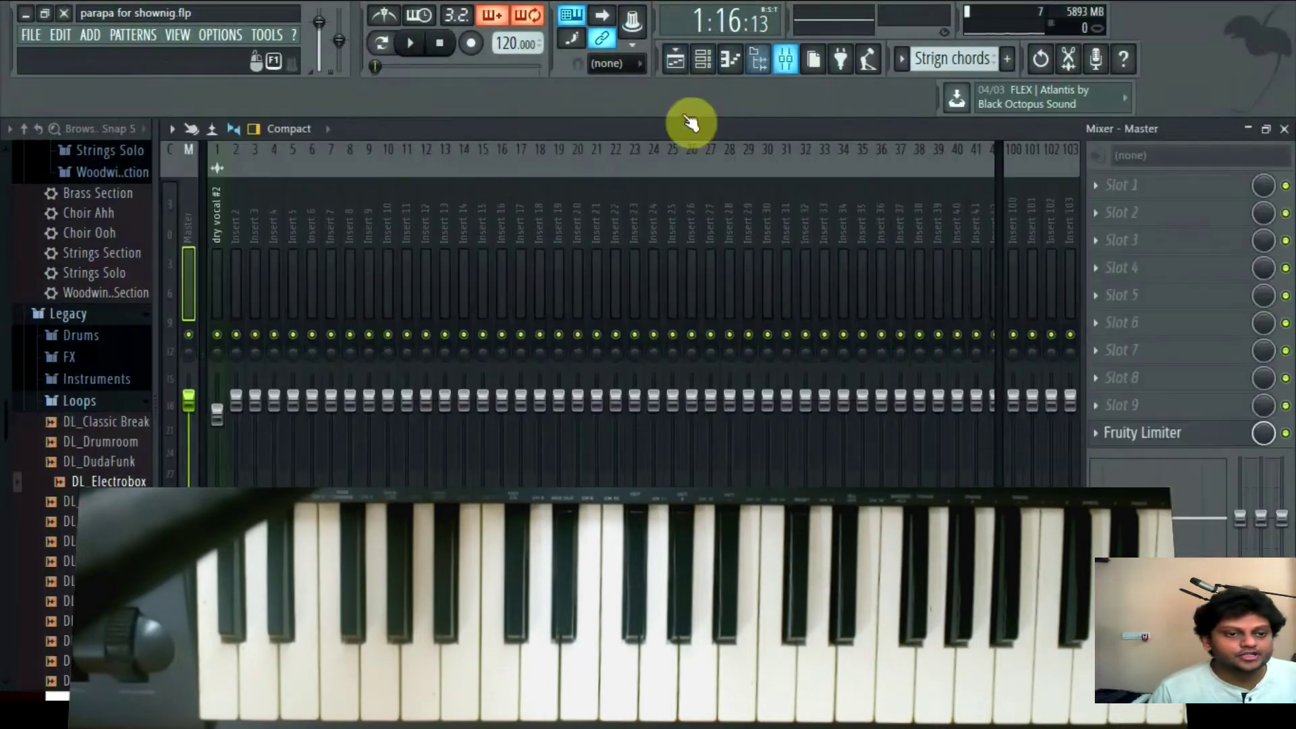
pyautogui.rightClick(238, 224)
pyautogui.moveTo(260, 255)
pyautogui.click(476, 255)
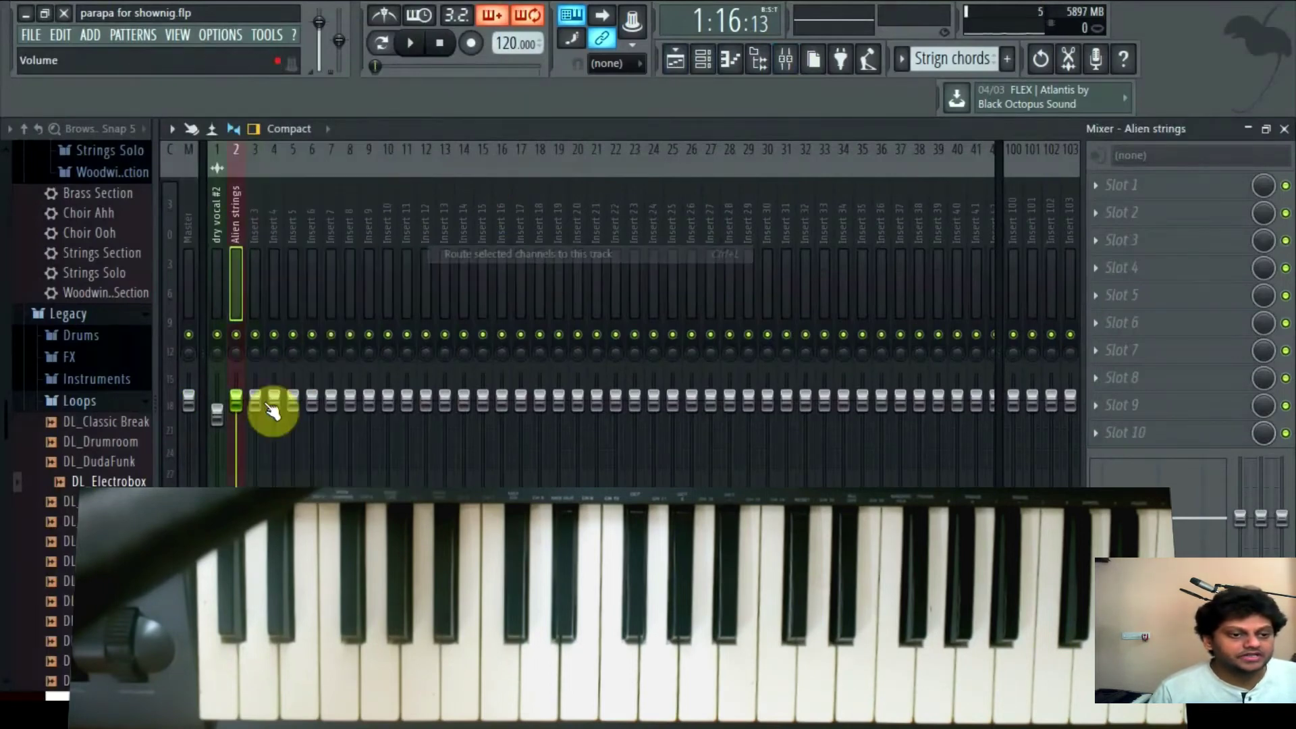
pyautogui.moveTo(244, 406); pyautogui.dragTo(236, 434)
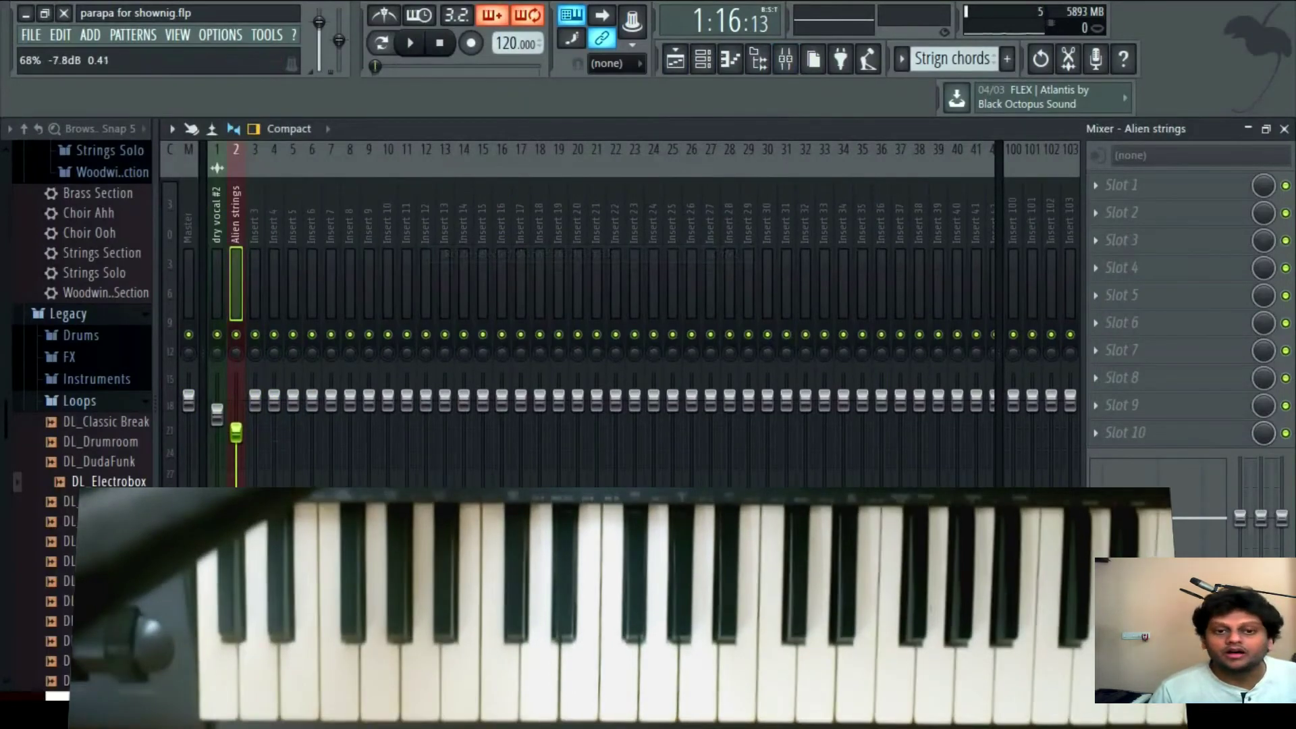
pyautogui.click(675, 61)
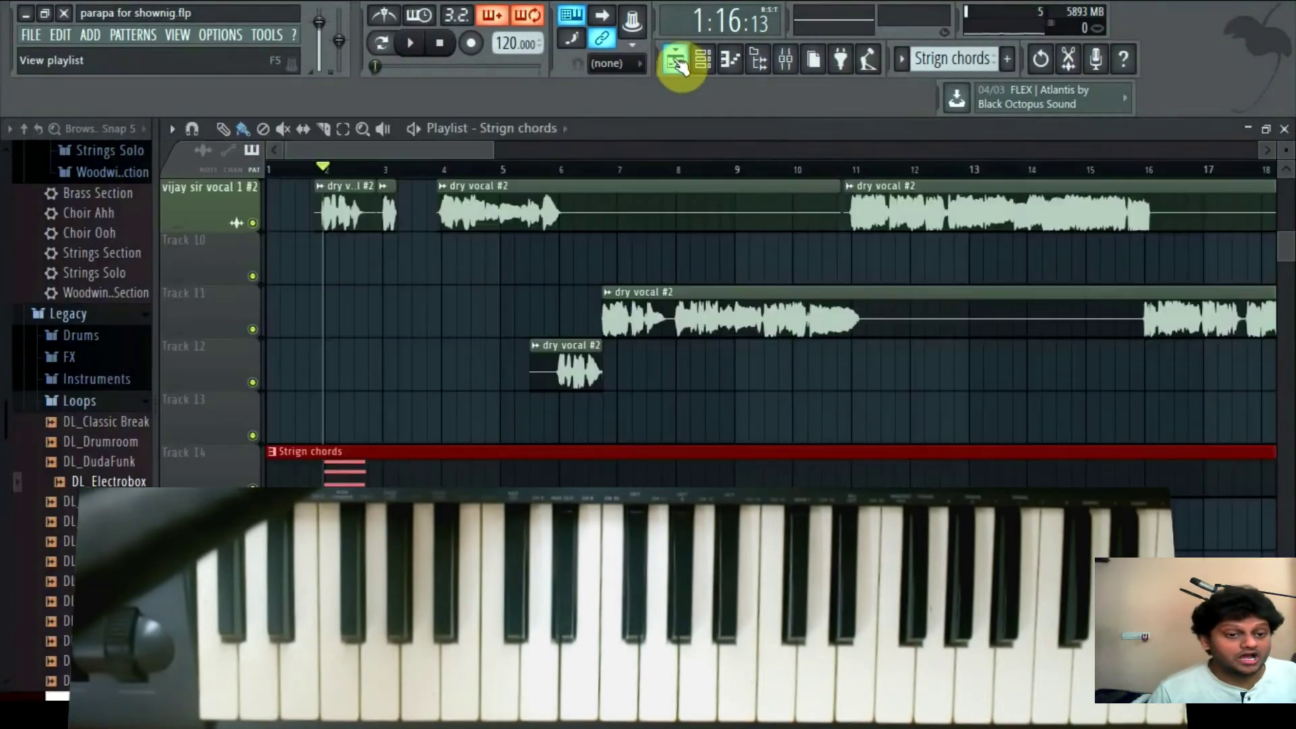
# - Play the arrangement from just before bar 2 to hear the vocals with the string chords, and stop playback
pyautogui.press('space')
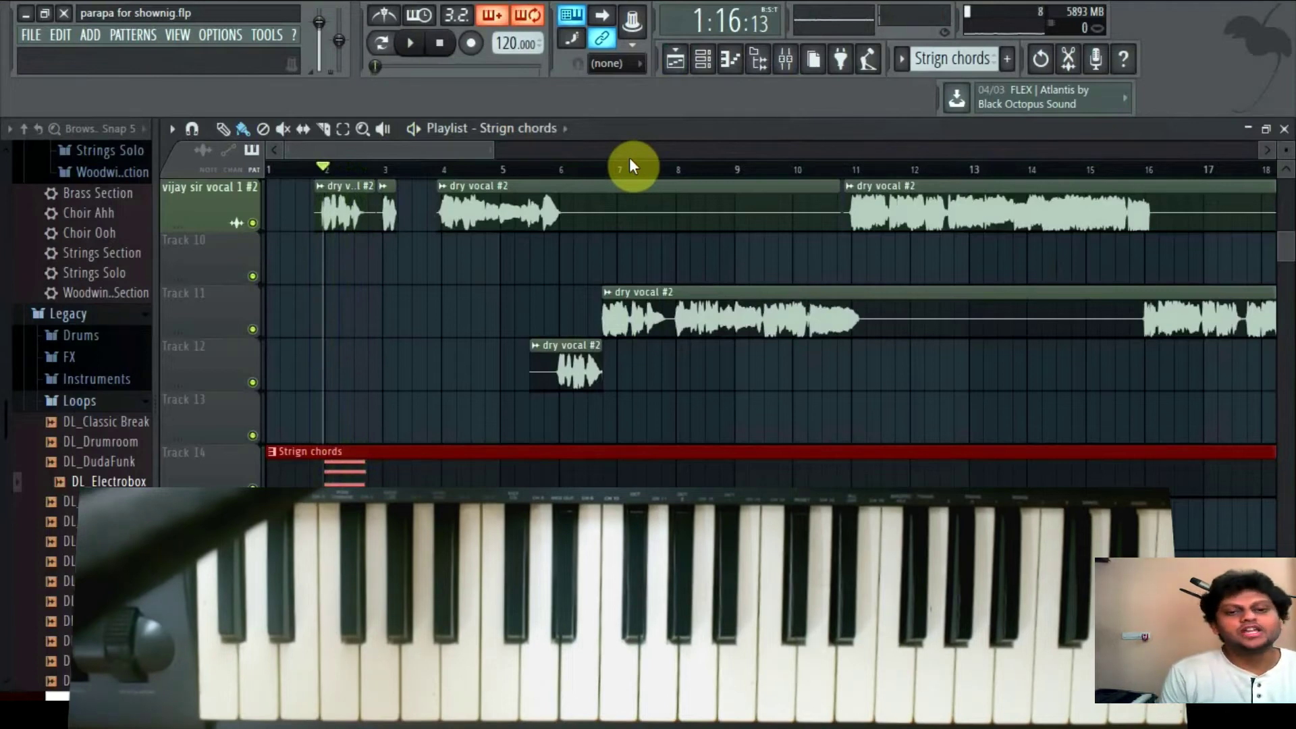
pyautogui.scroll(8, 479, 425)
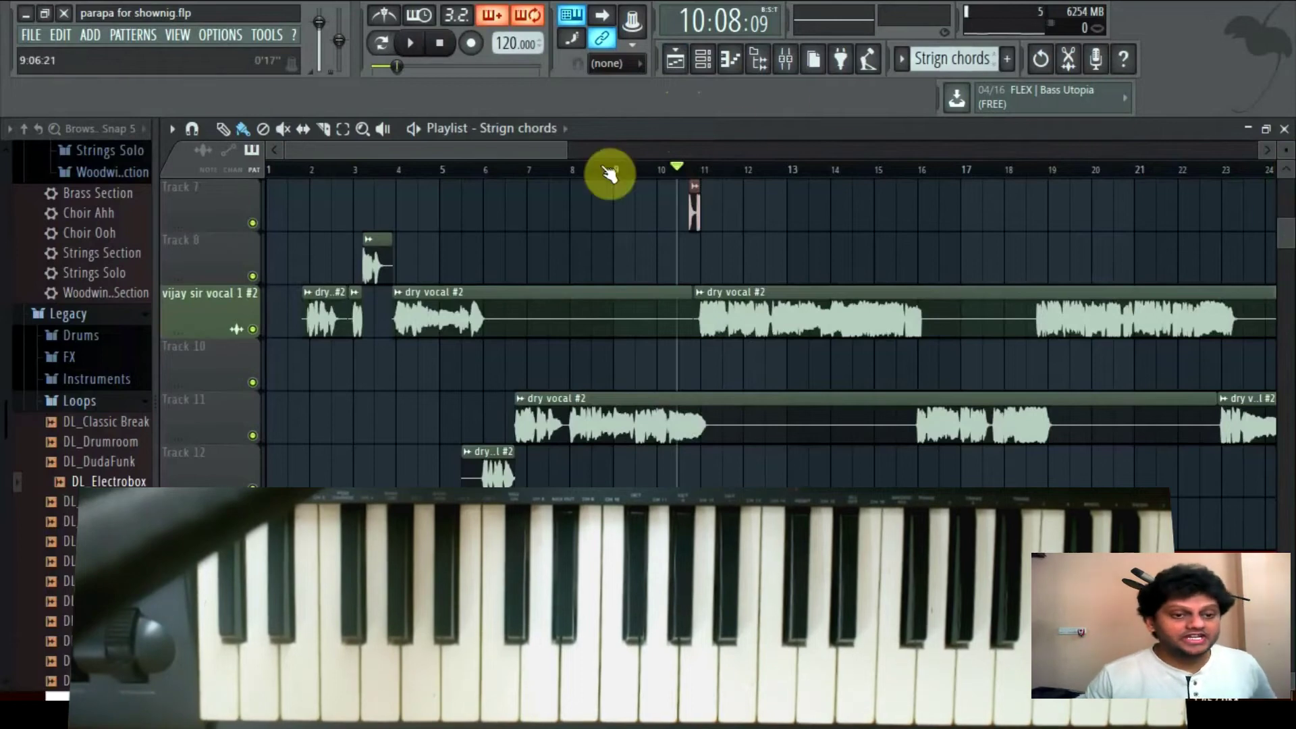
pyautogui.moveTo(556, 147); pyautogui.dragTo(527, 147)
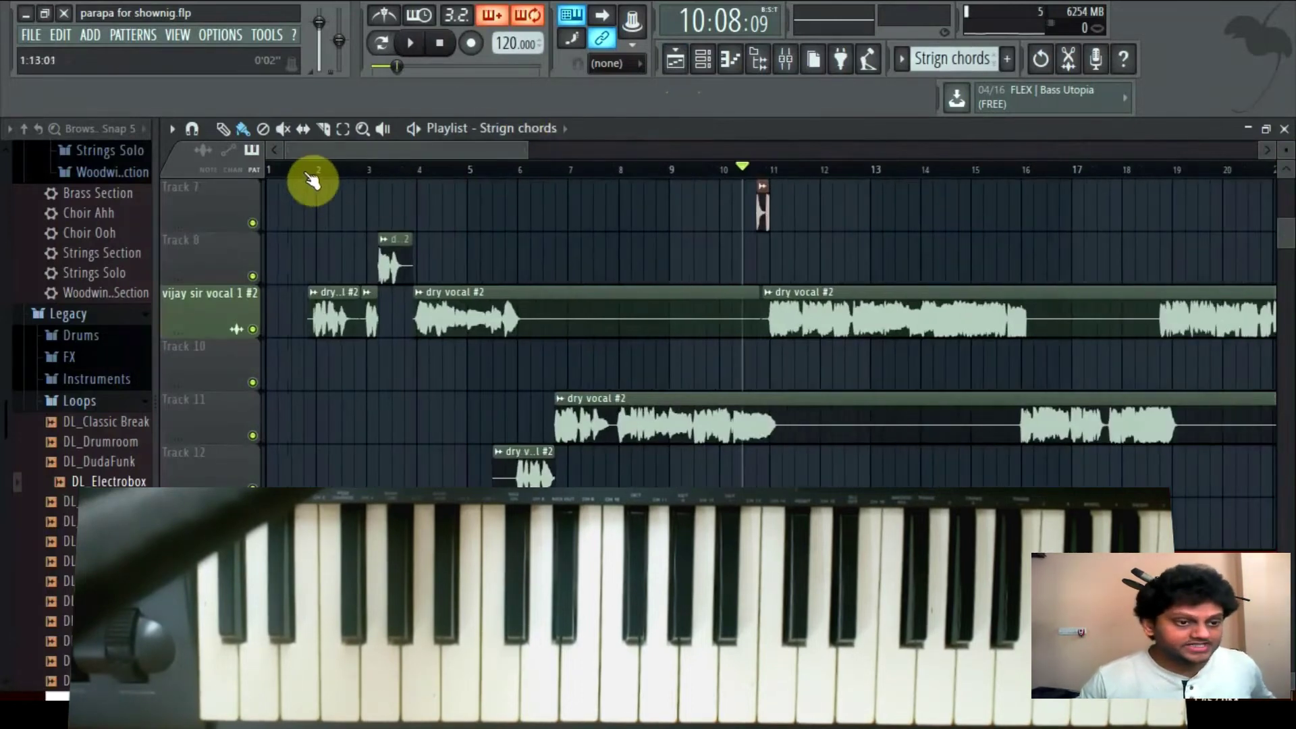
pyautogui.click(307, 172)
pyautogui.press('space')
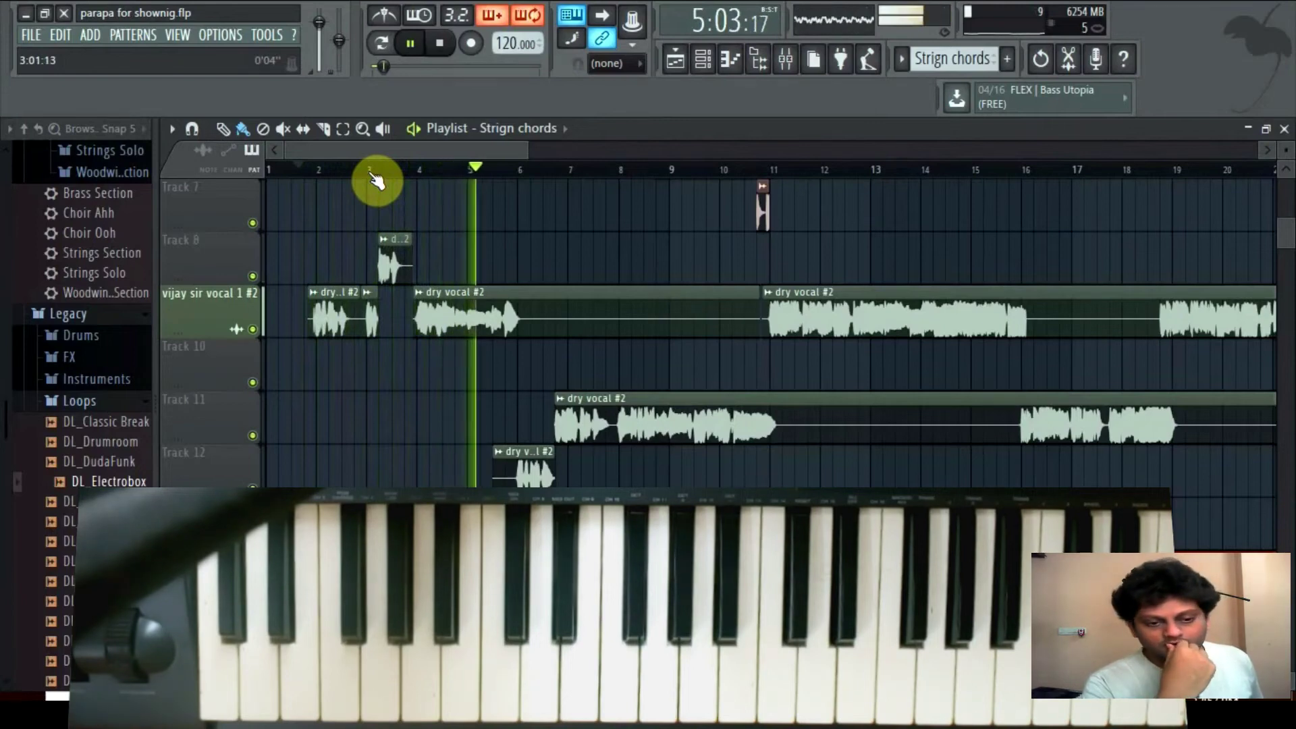
pyautogui.press('space')
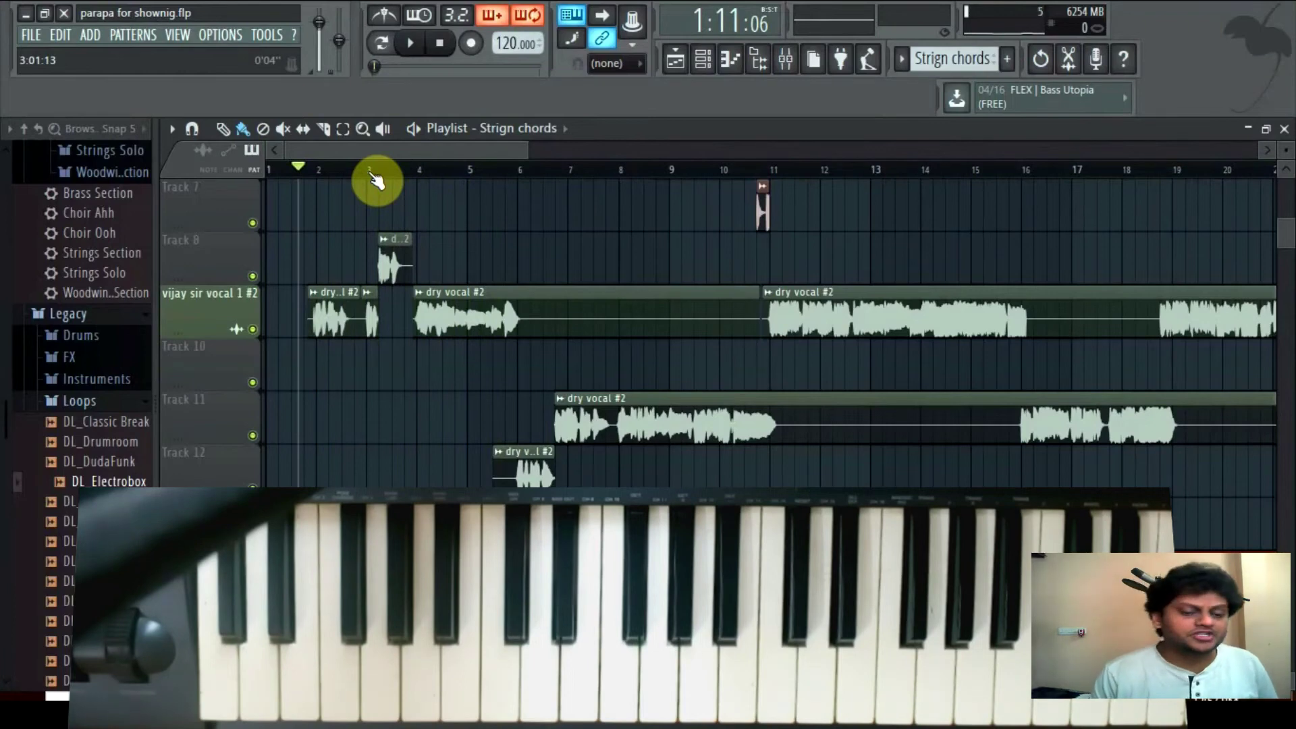
# - Audition the Virtual Bouzouki BOUZOUKI T (FULL) instrument in Kontakt Player and return to the playlist
pyautogui.click(1284, 129)
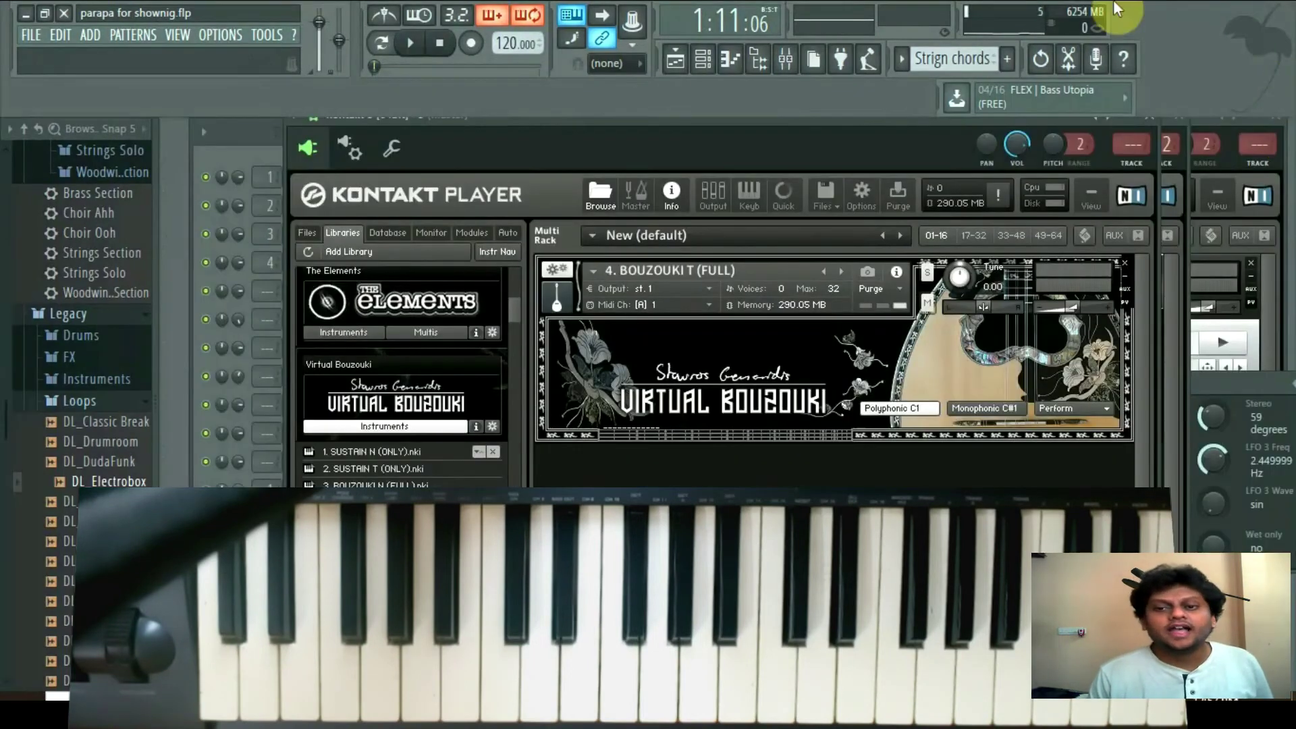
pyautogui.click(926, 278)
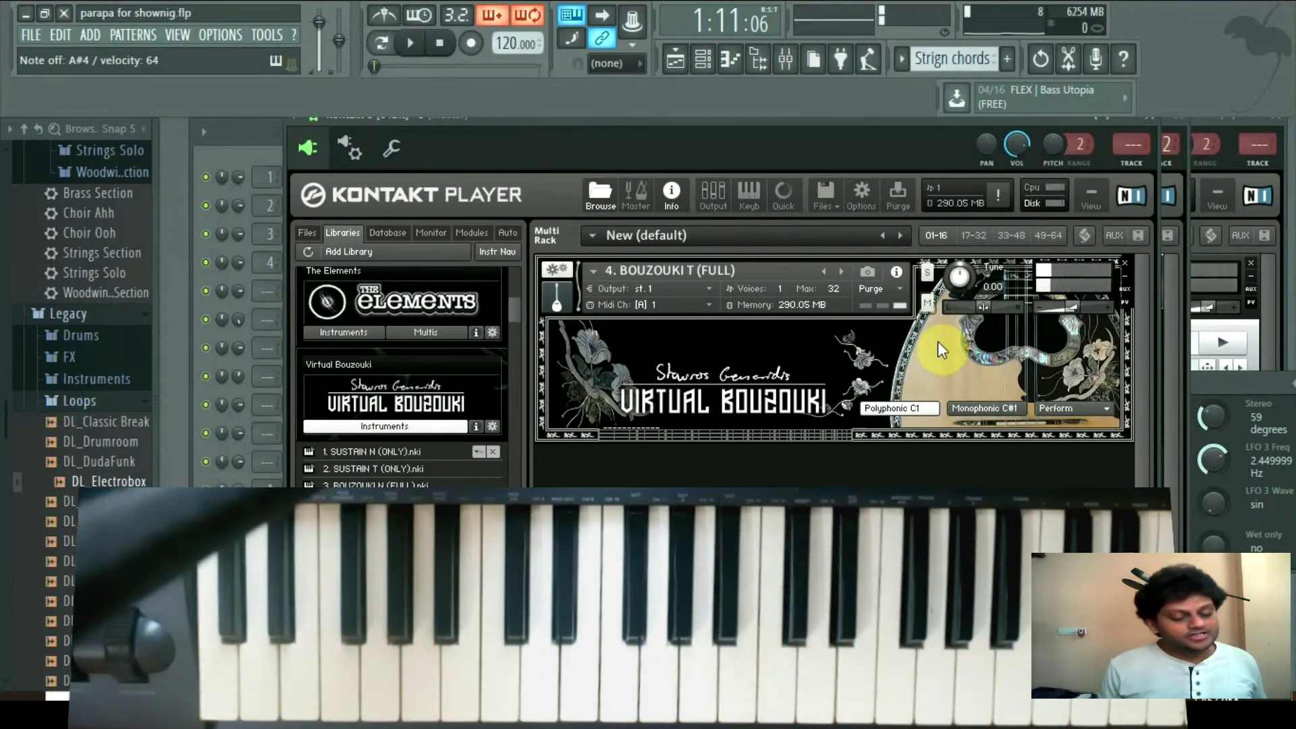
pyautogui.click(675, 62)
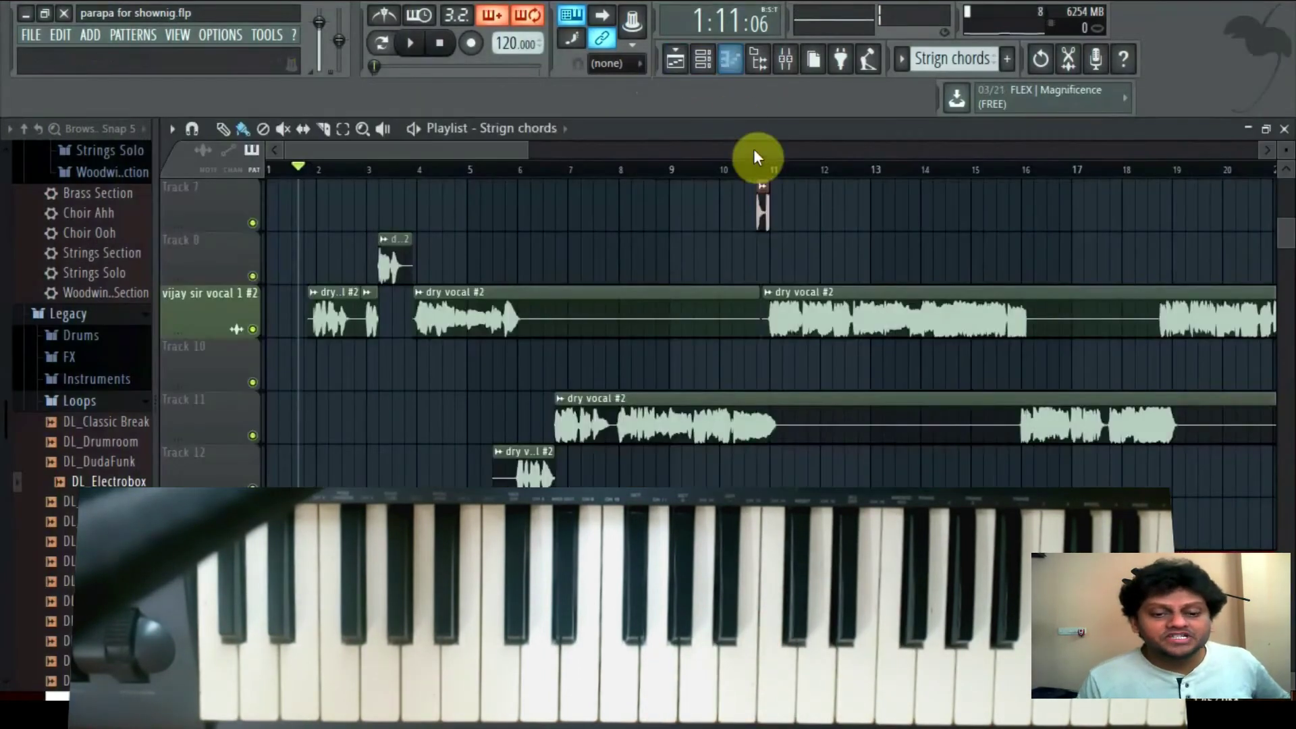
# - Play the playlist around bars 10 and 11 to find where the bouzouki chords should enter
pyautogui.click(729, 170)
pyautogui.press('space')
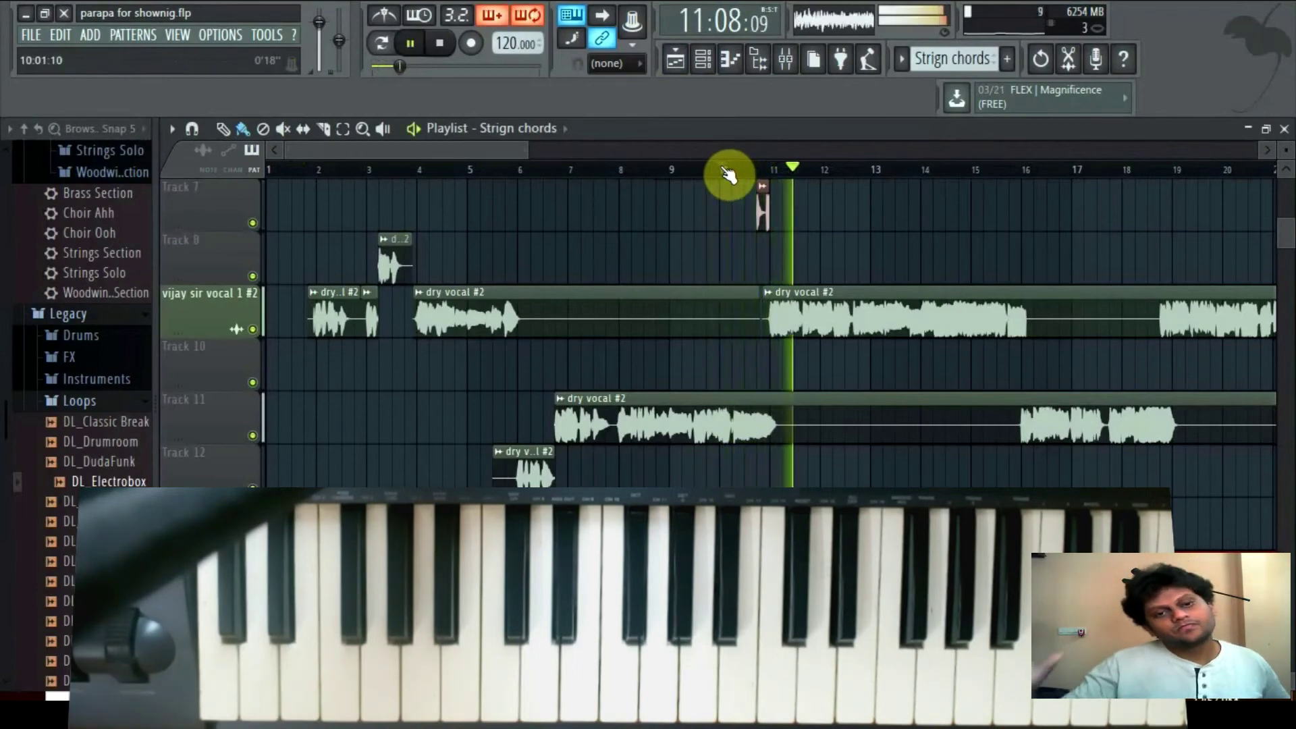
pyautogui.press('space')
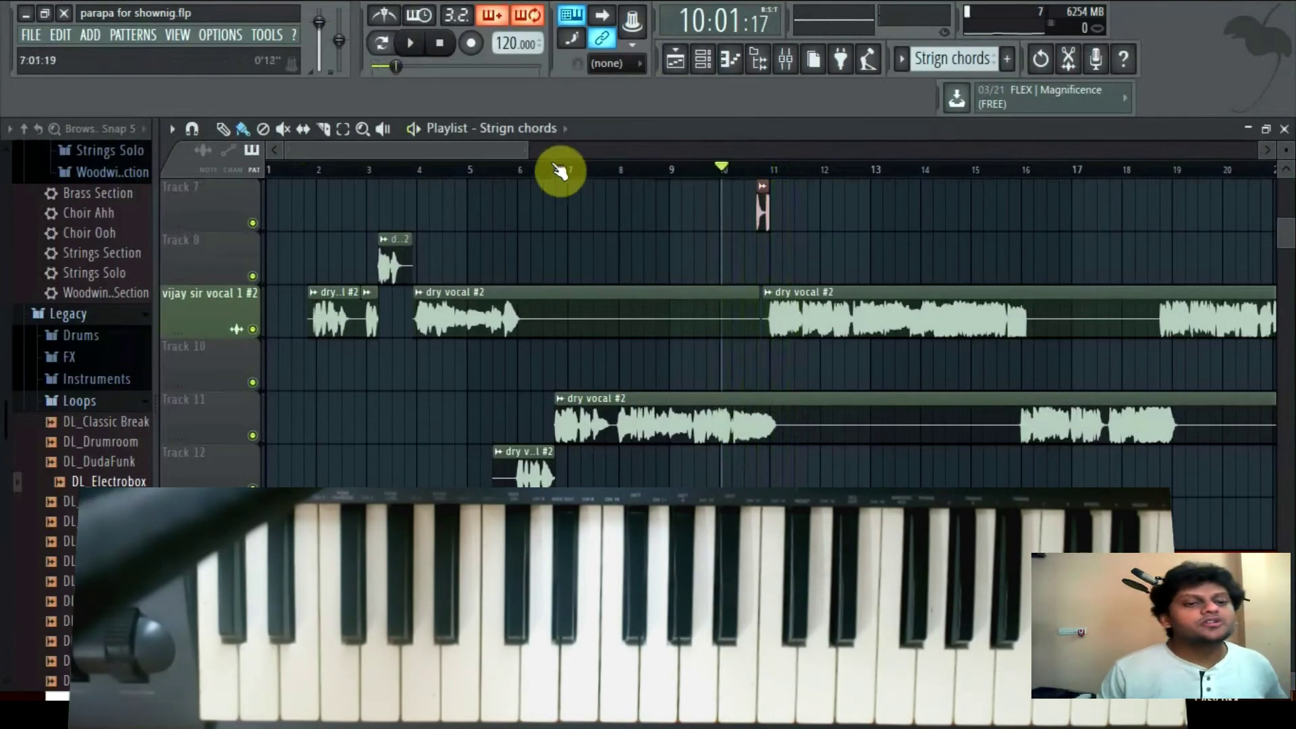
pyautogui.moveTo(521, 148); pyautogui.dragTo(613, 147)
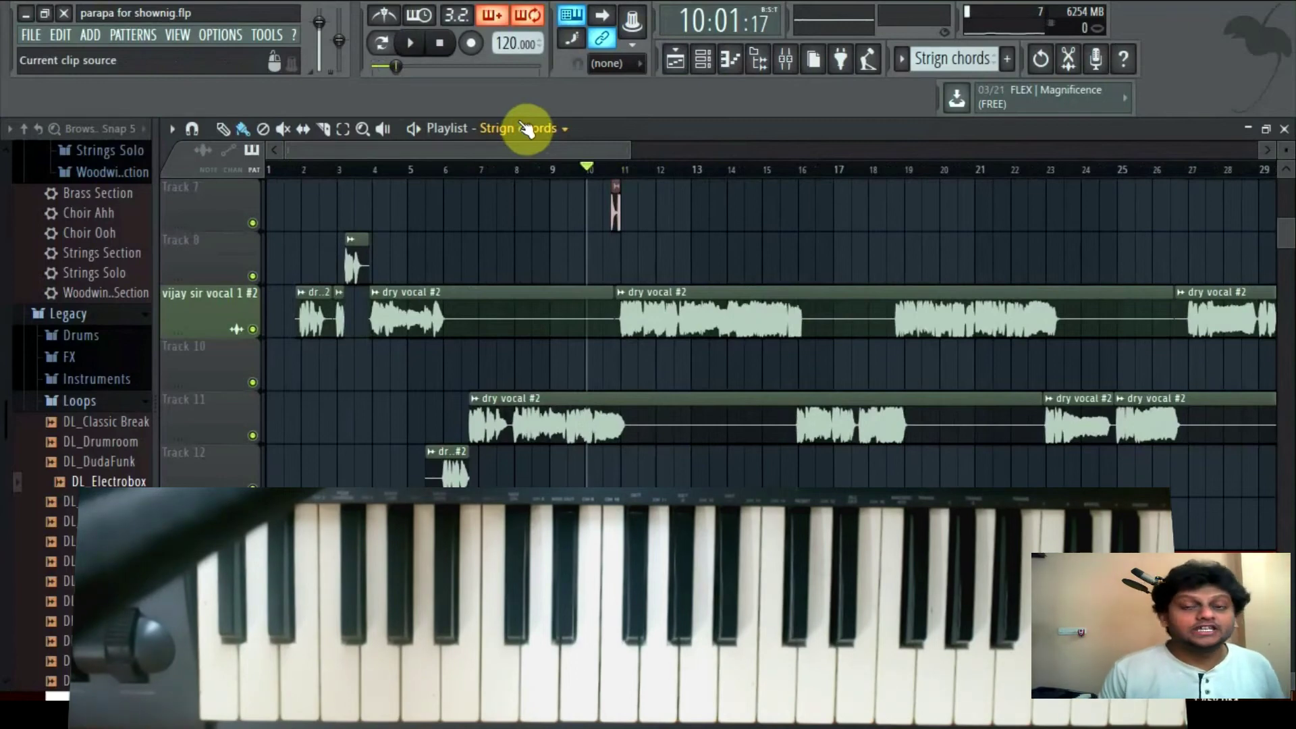
pyautogui.press('space')
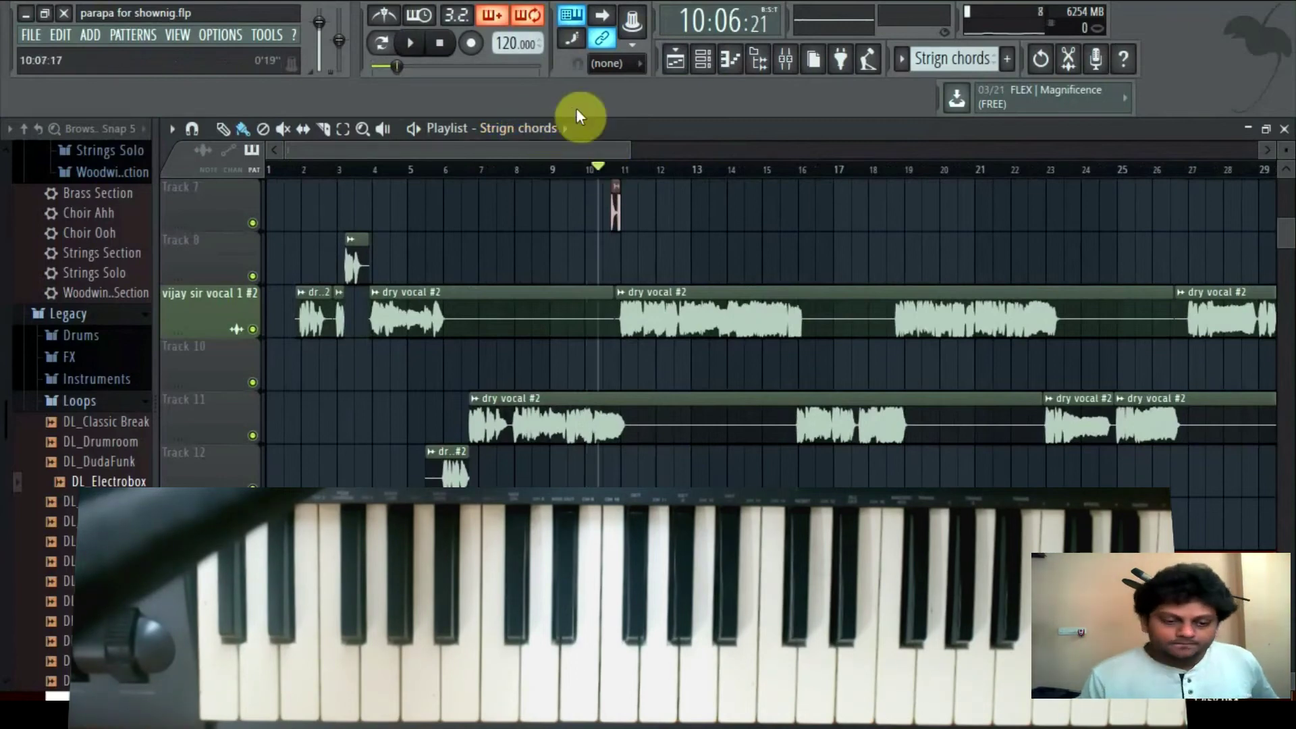
pyautogui.press('space')
pyautogui.moveTo(405, 170); pyautogui.dragTo(290, 169)
pyautogui.press('F7')
pyautogui.click(609, 169)
pyautogui.press('space')
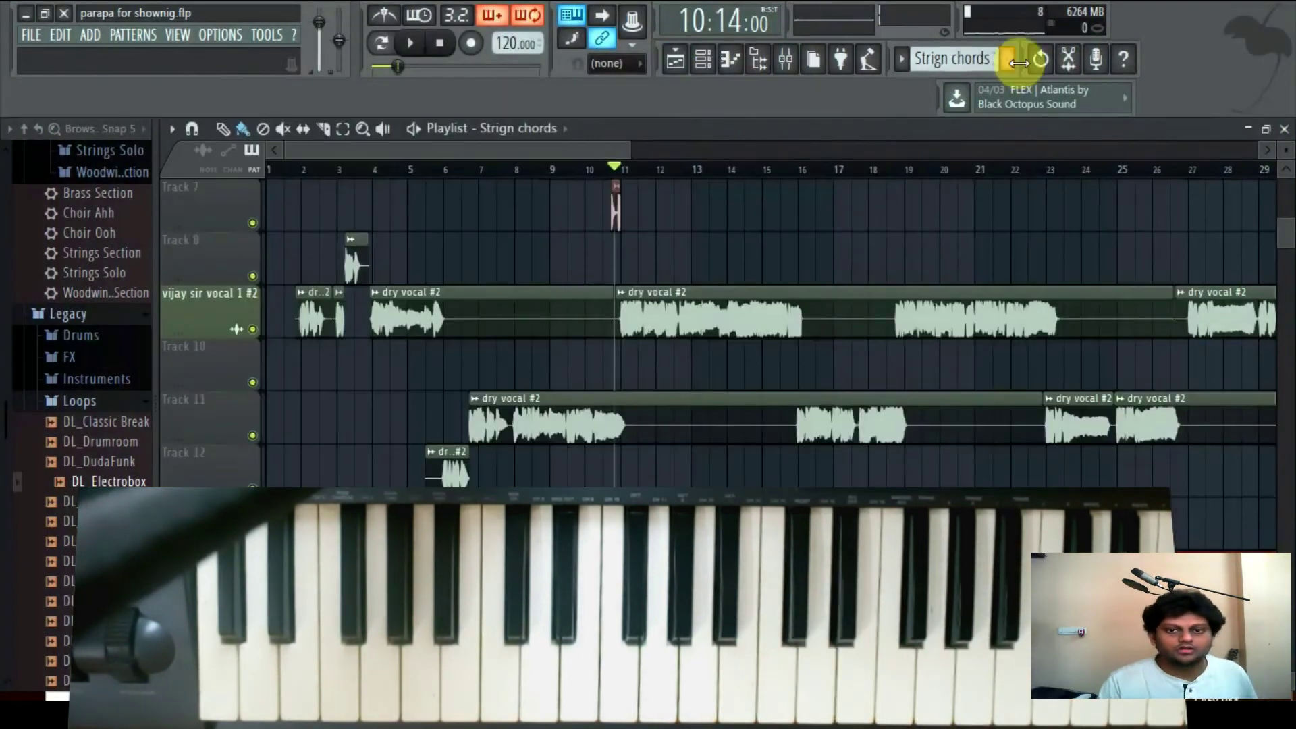
# - Create a pattern named "bouzaki chords" at bar 1 of Track 15 and open it in the piano roll
pyautogui.click(1019, 62)
pyautogui.write('bouzaki cho')
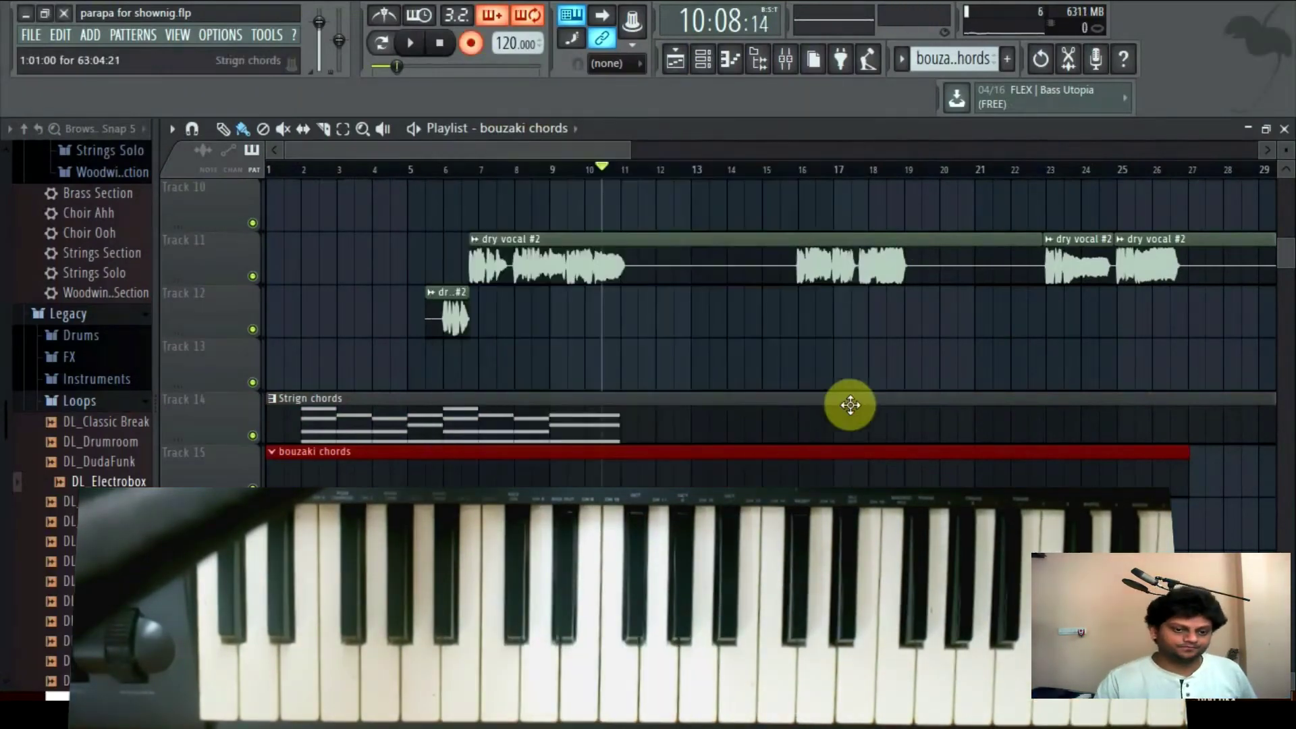
pyautogui.doubleClick(442, 461)
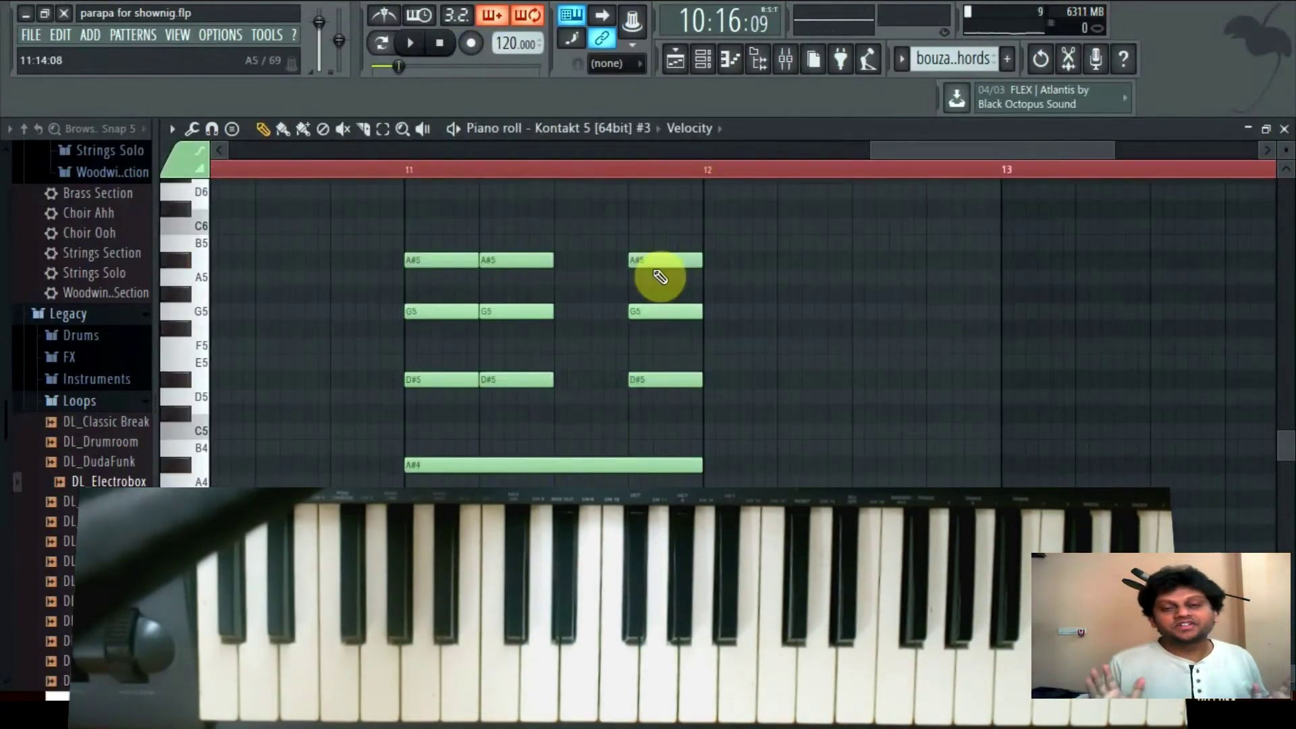
# - Examine the D#5, G5 and A#5 chord rhythm at bar 11 in the piano roll and play it back
pyautogui.scroll(-1, 598, 456)
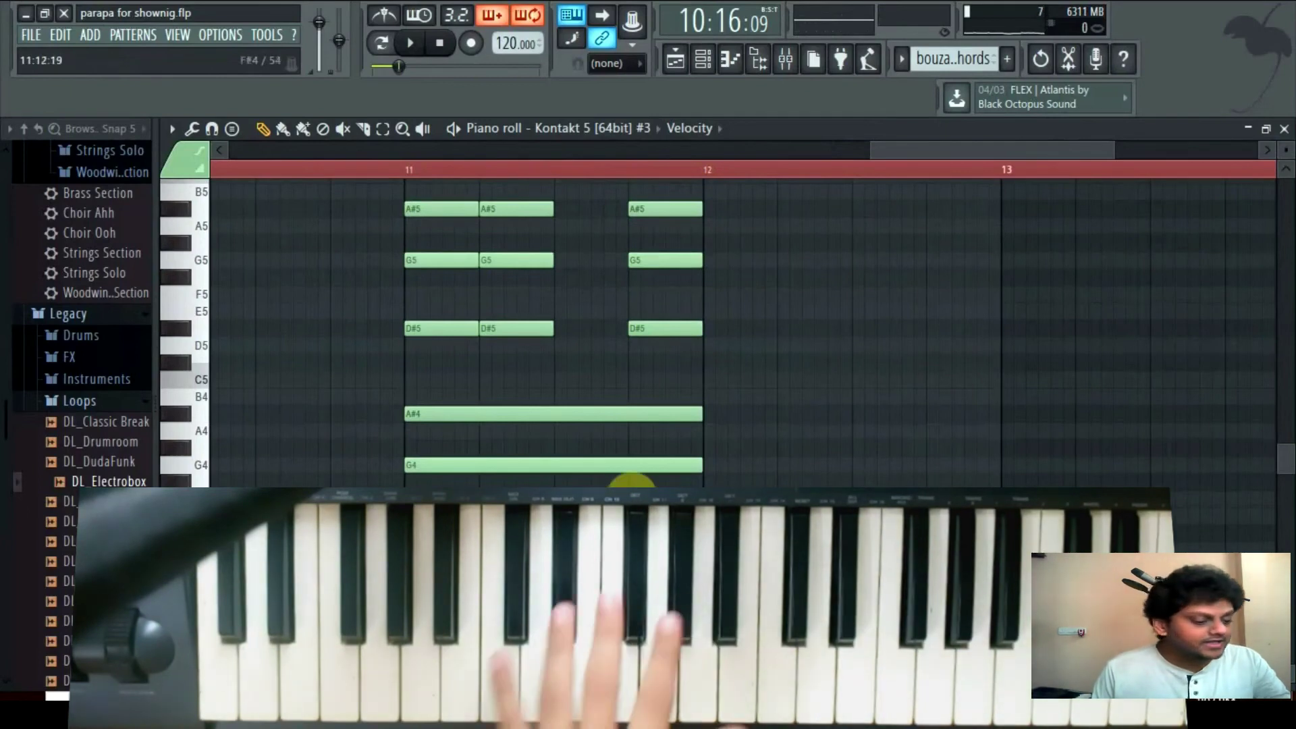
pyautogui.click(837, 464)
pyautogui.rightClick(849, 466)
pyautogui.scroll(3, 751, 462)
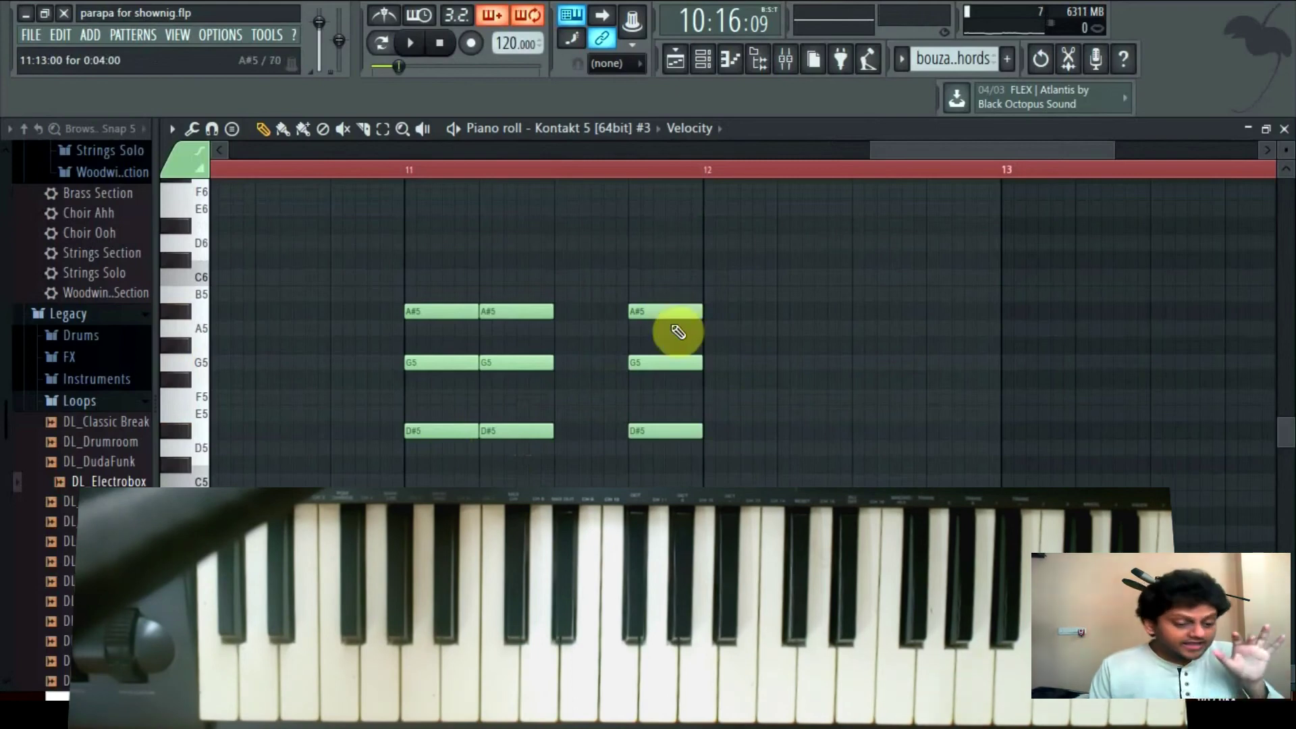
pyautogui.moveTo(505, 164); pyautogui.dragTo(380, 174)
pyautogui.press('space')
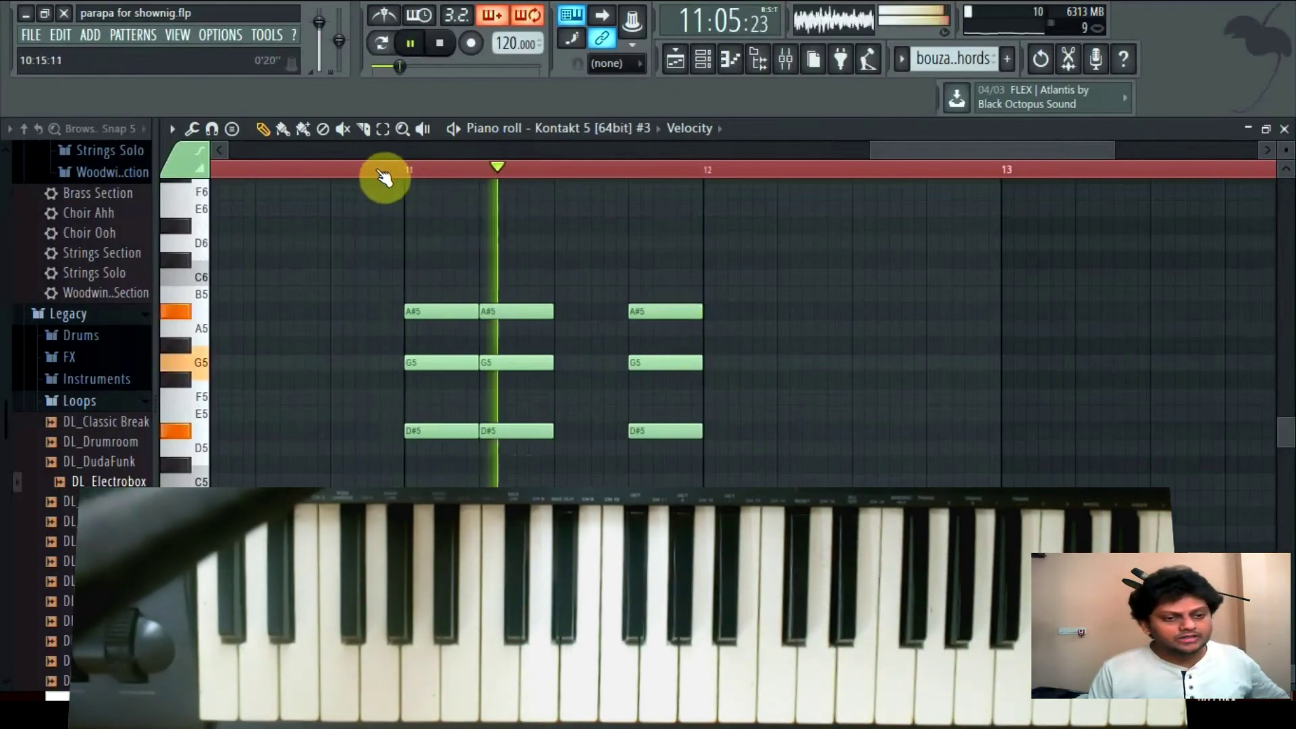
pyautogui.press('space')
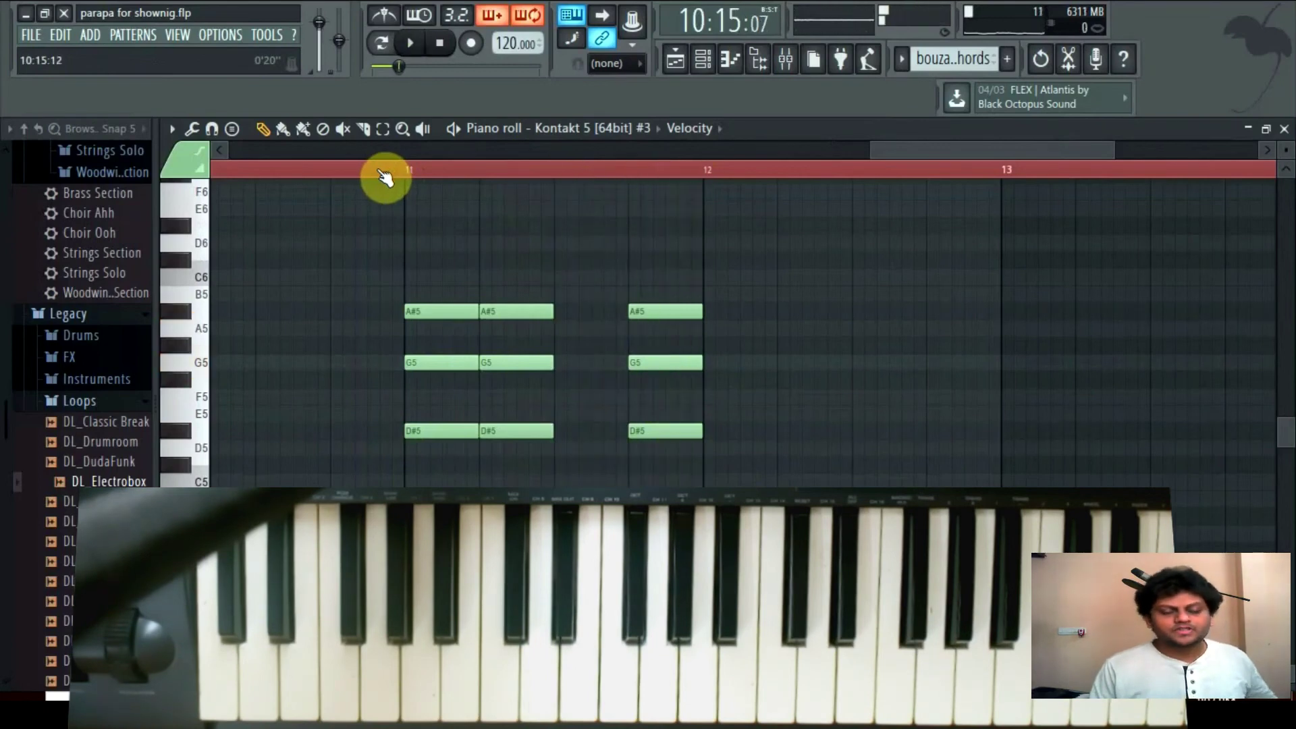
pyautogui.press('space')
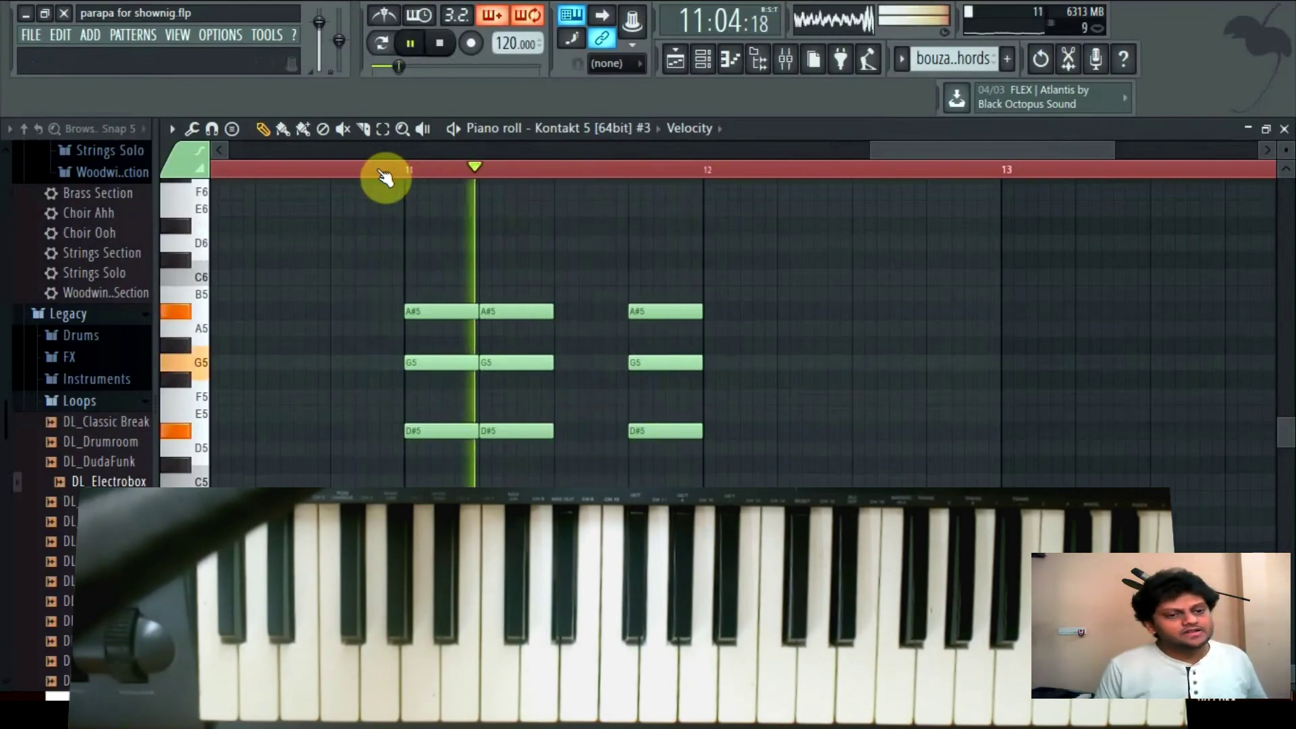
pyautogui.press('space')
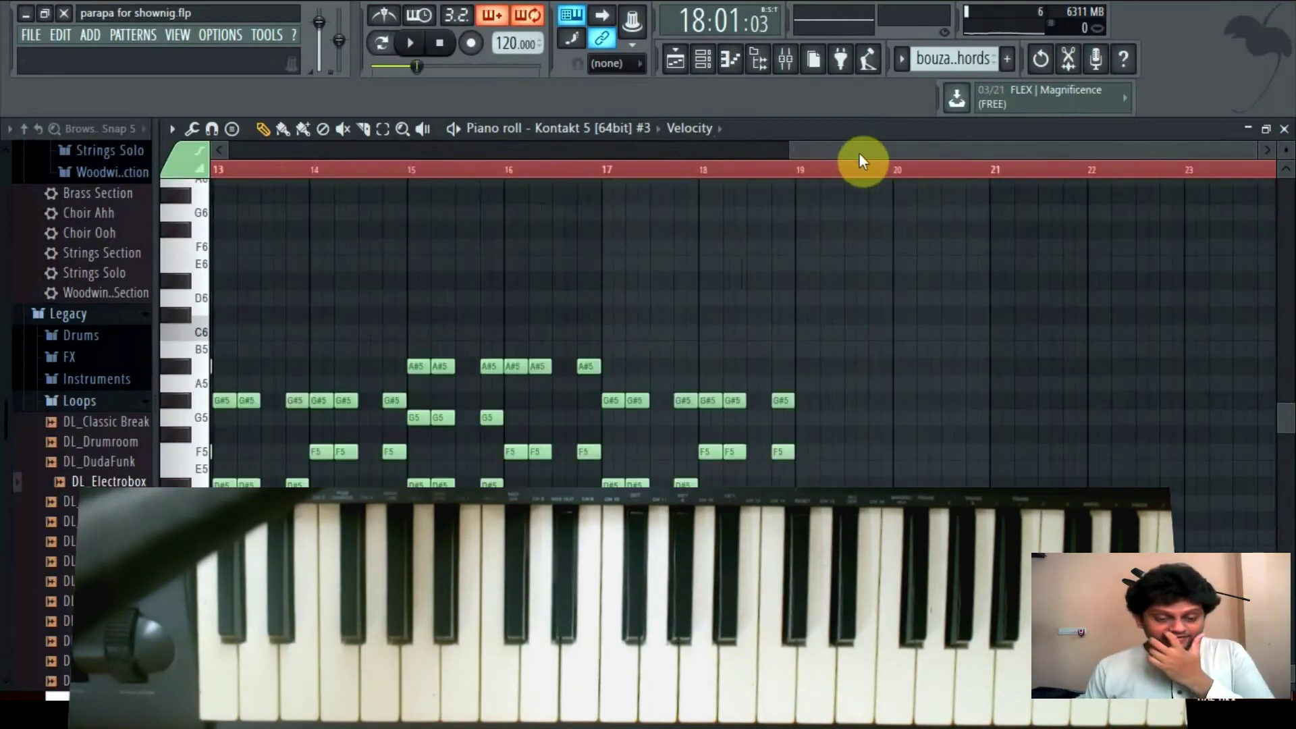
# - Review the bouzaki chords across bars 11 to 19, play them with the arrangement in the playlist, and stop playback
pyautogui.moveTo(858, 153); pyautogui.dragTo(676, 142)
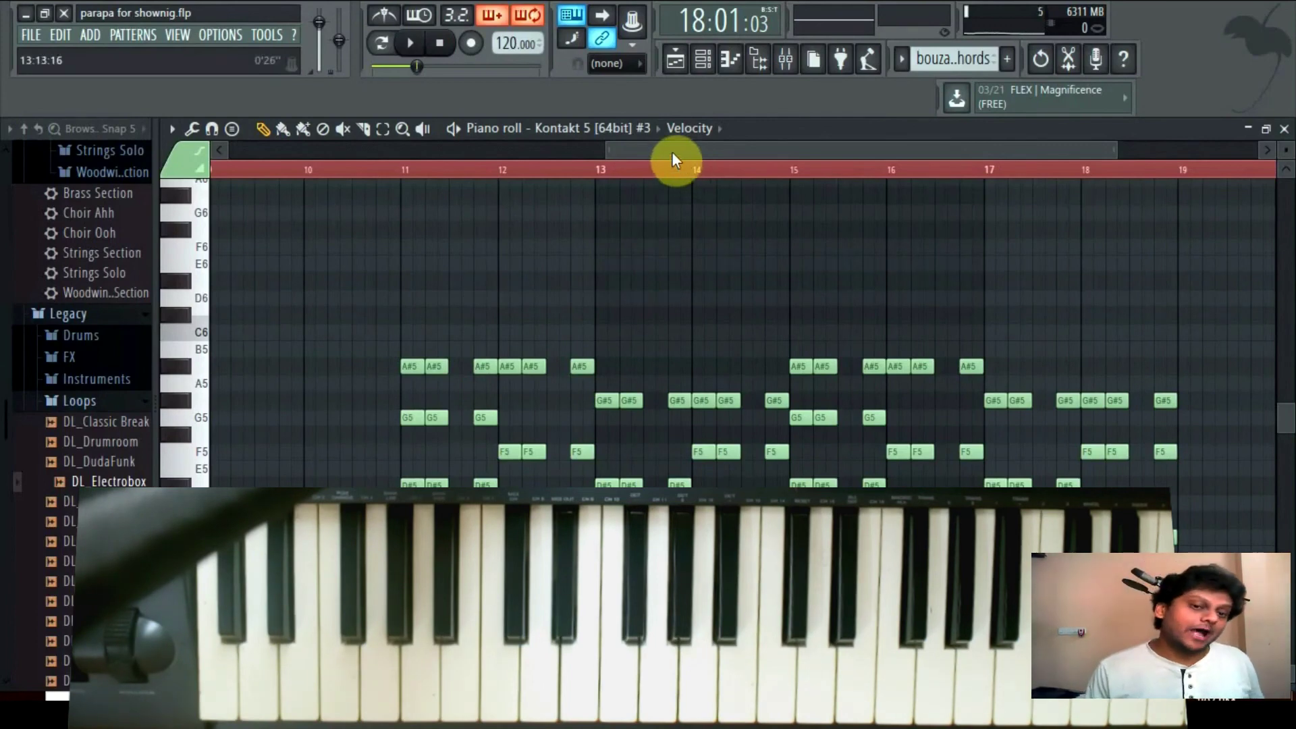
pyautogui.press('space')
pyautogui.scroll(-3, 670, 151)
pyautogui.click(1284, 128)
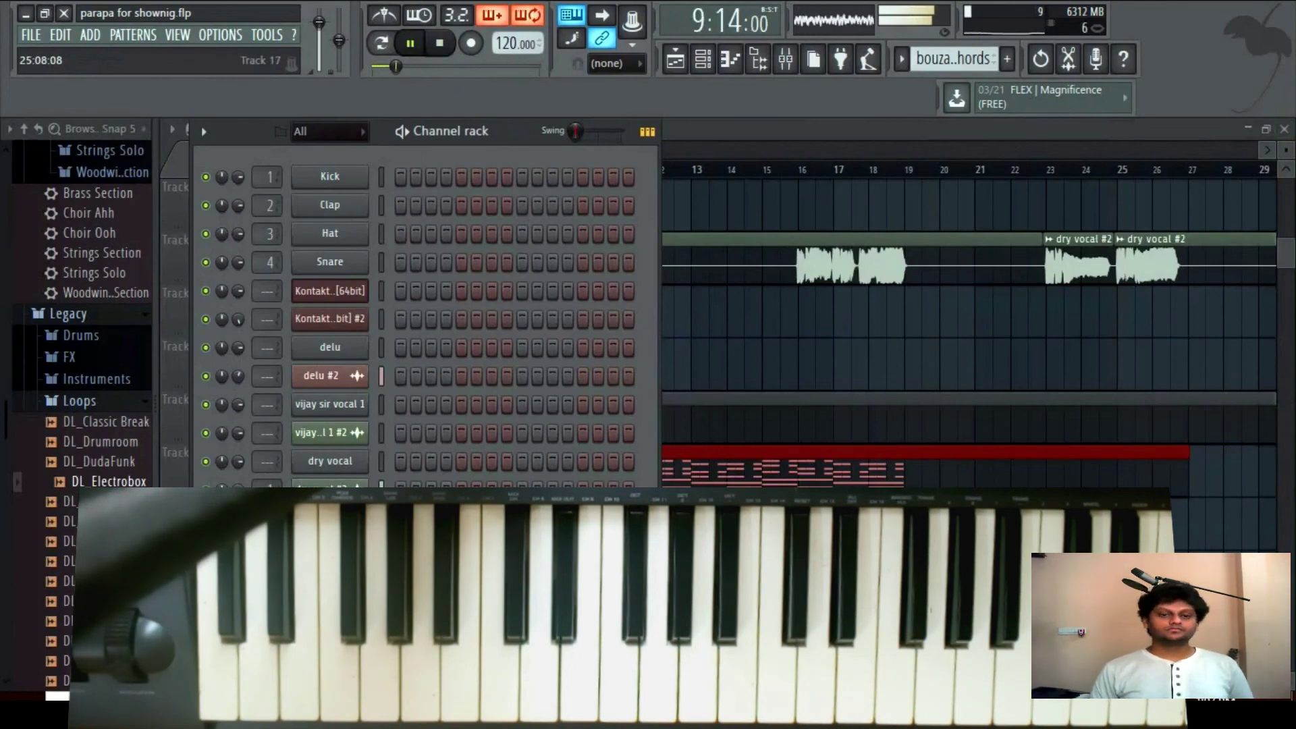
pyautogui.press('F6')
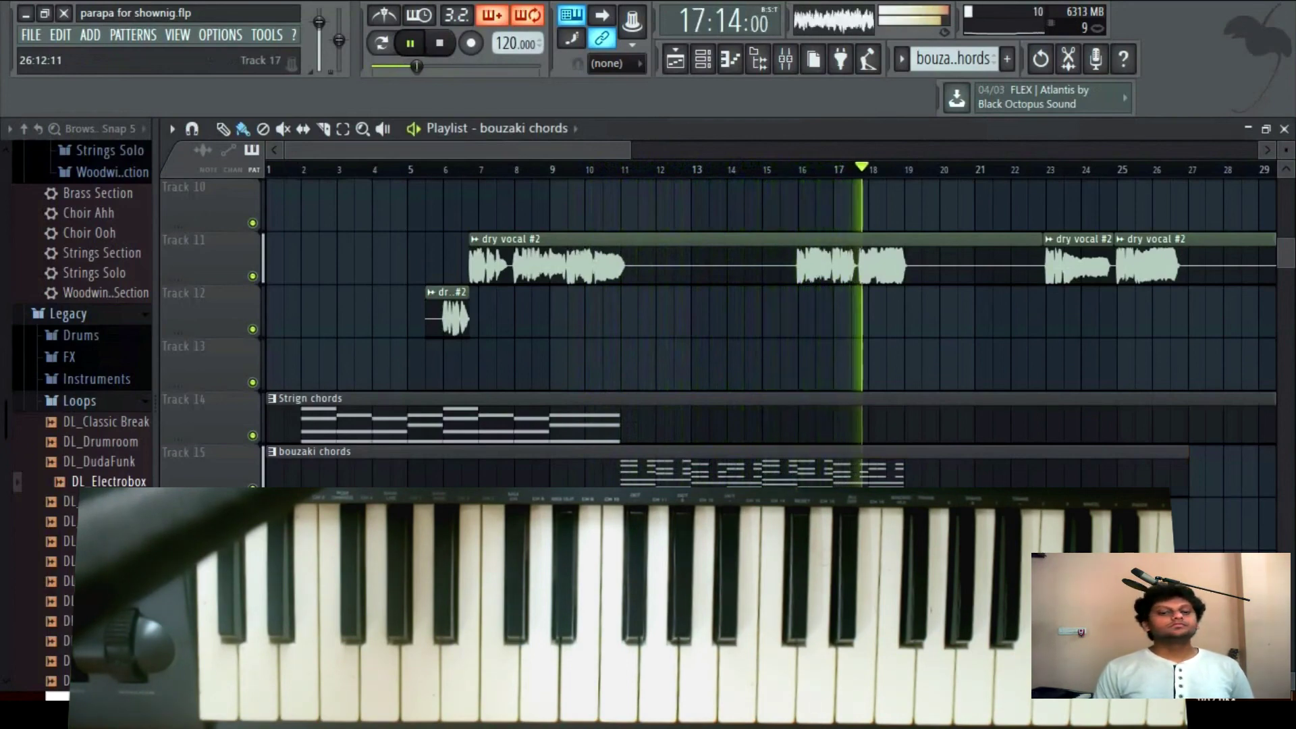
pyautogui.click(440, 46)
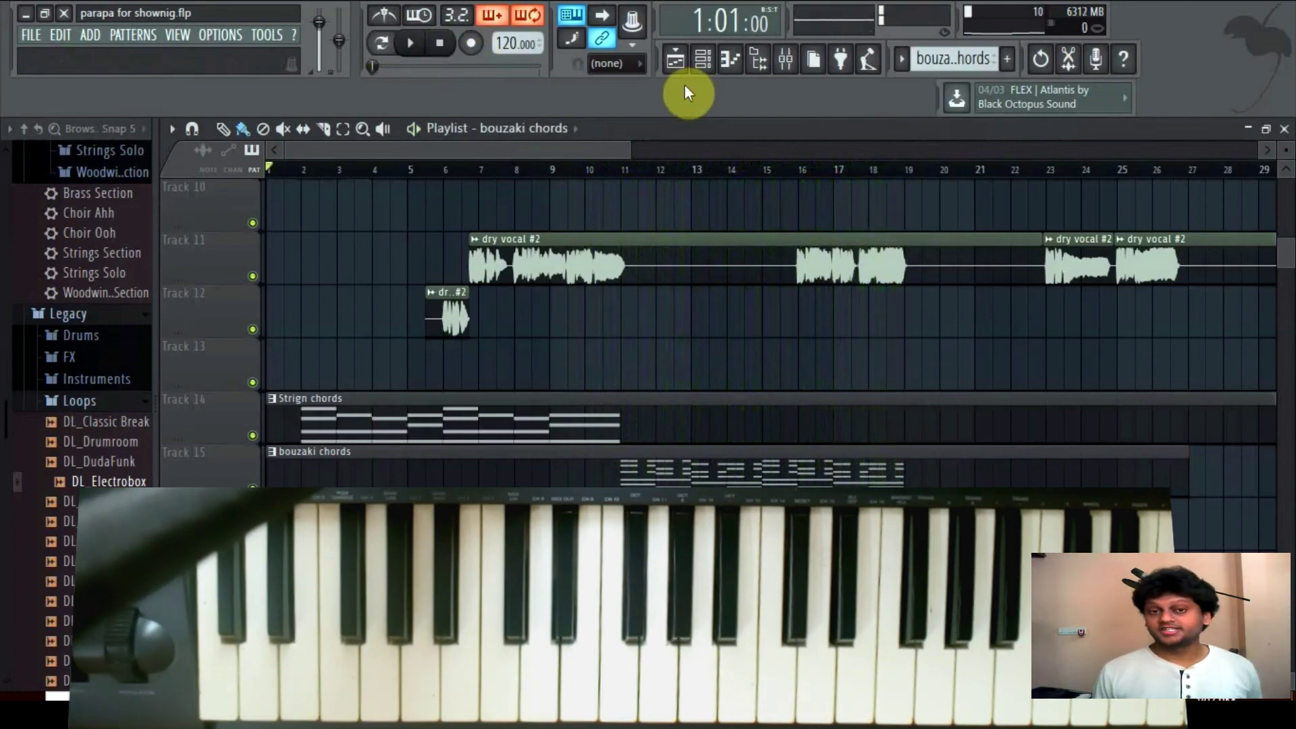